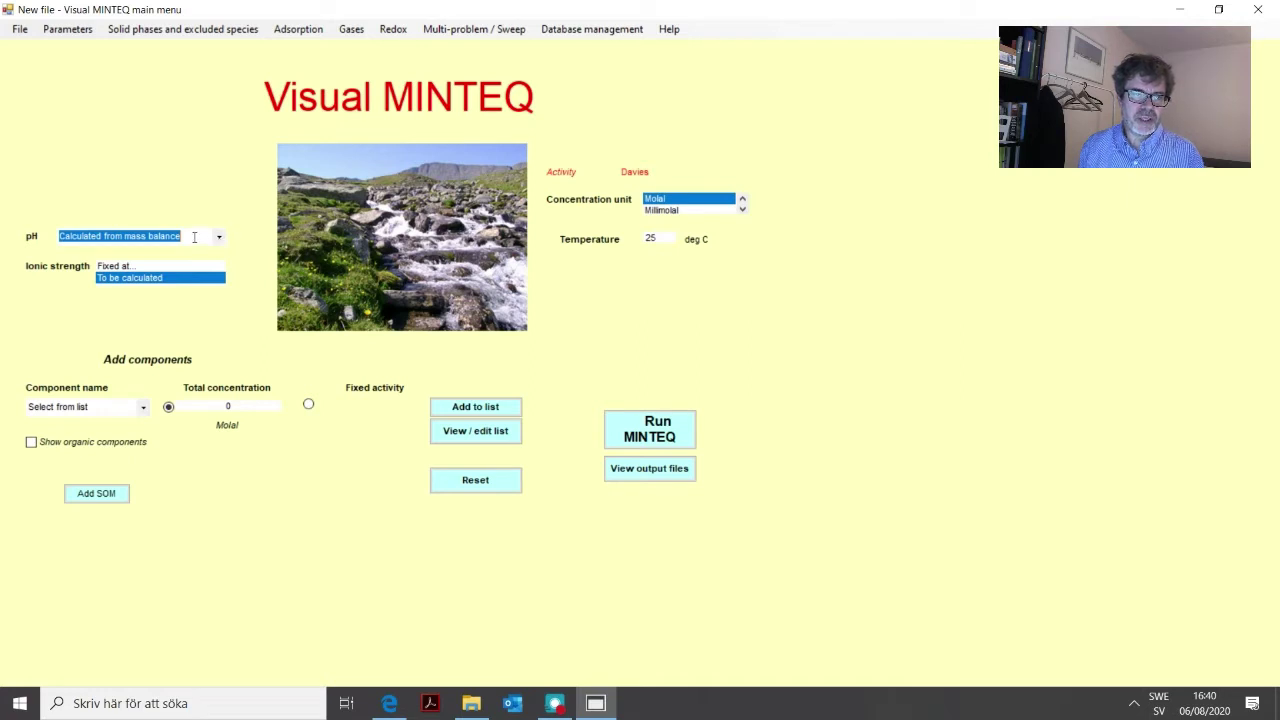
Step: Add CO2 gas at a fixed partial pressure of 1.000 times the 0.00038 atm atmospheric pressure
left_click(220, 240)
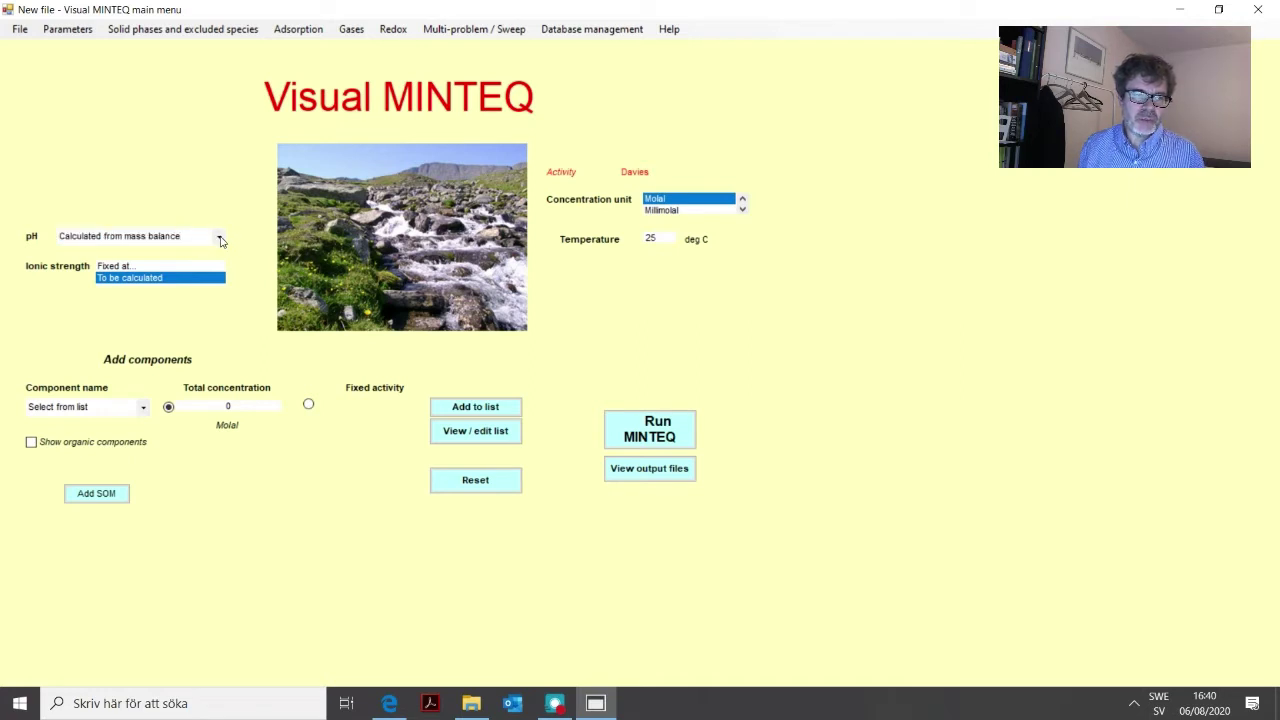
left_click(352, 32)
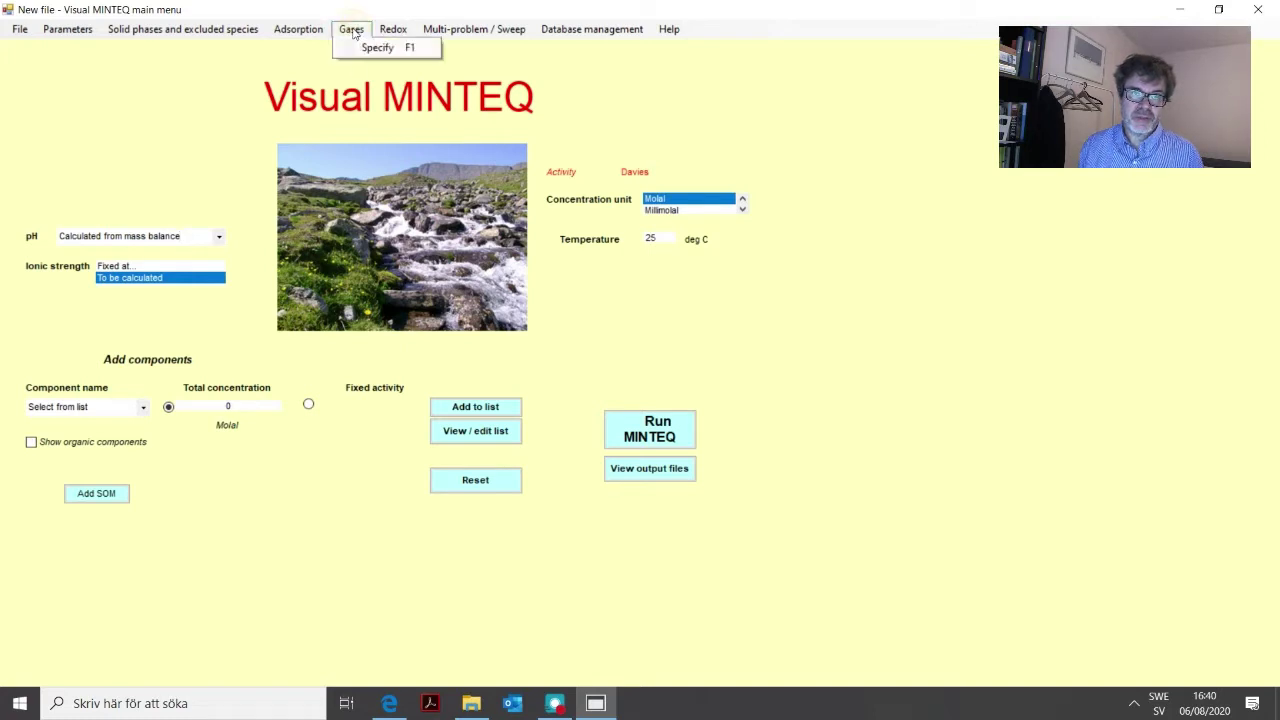
left_click(369, 50)
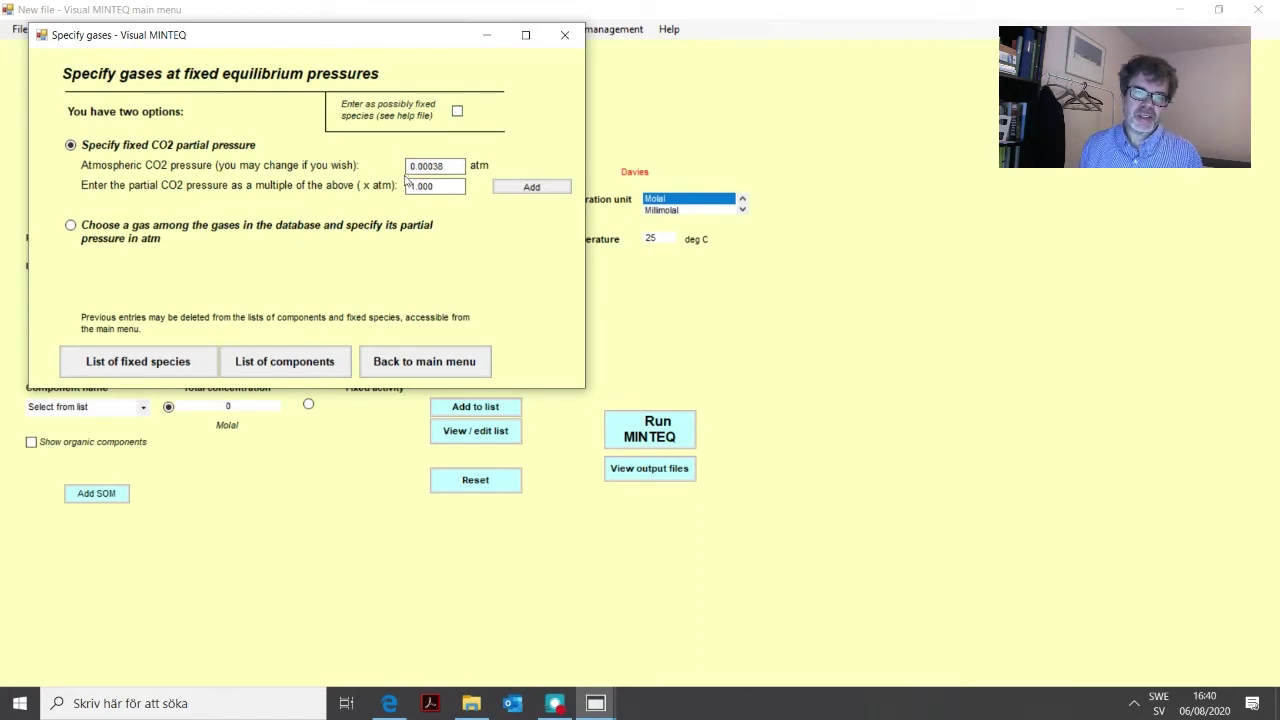
left_click(532, 188)
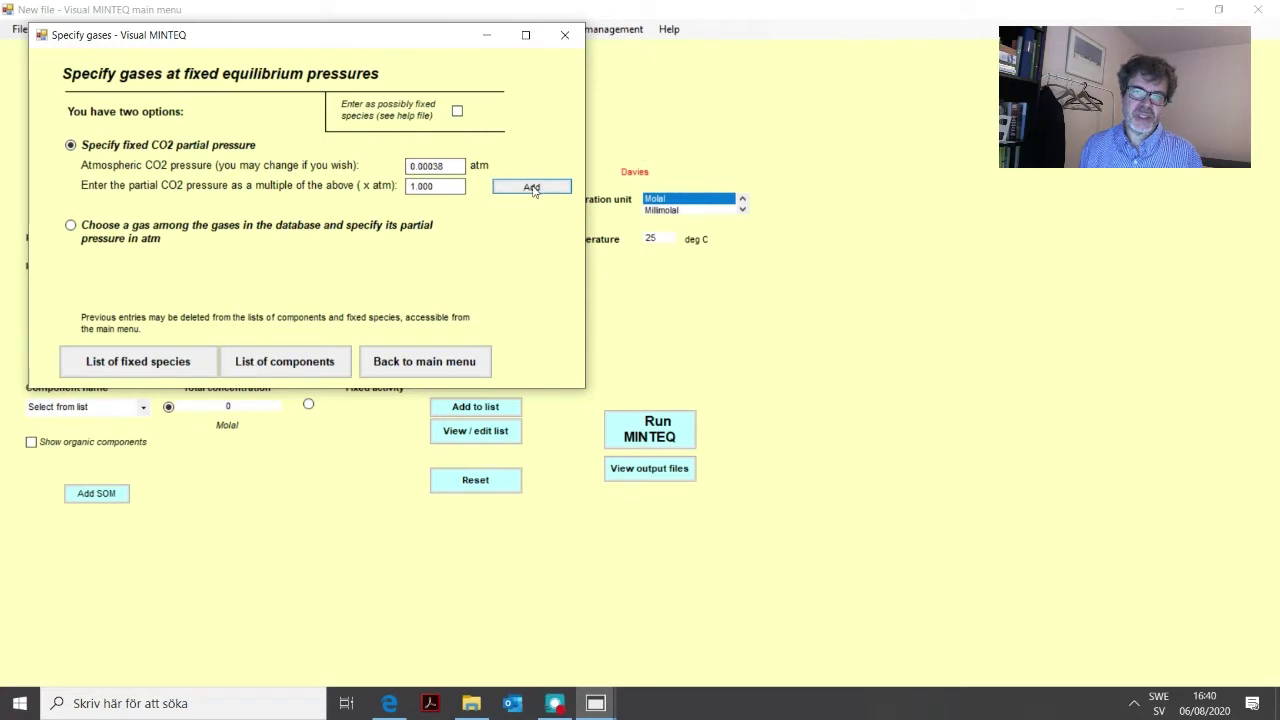
left_click(427, 364)
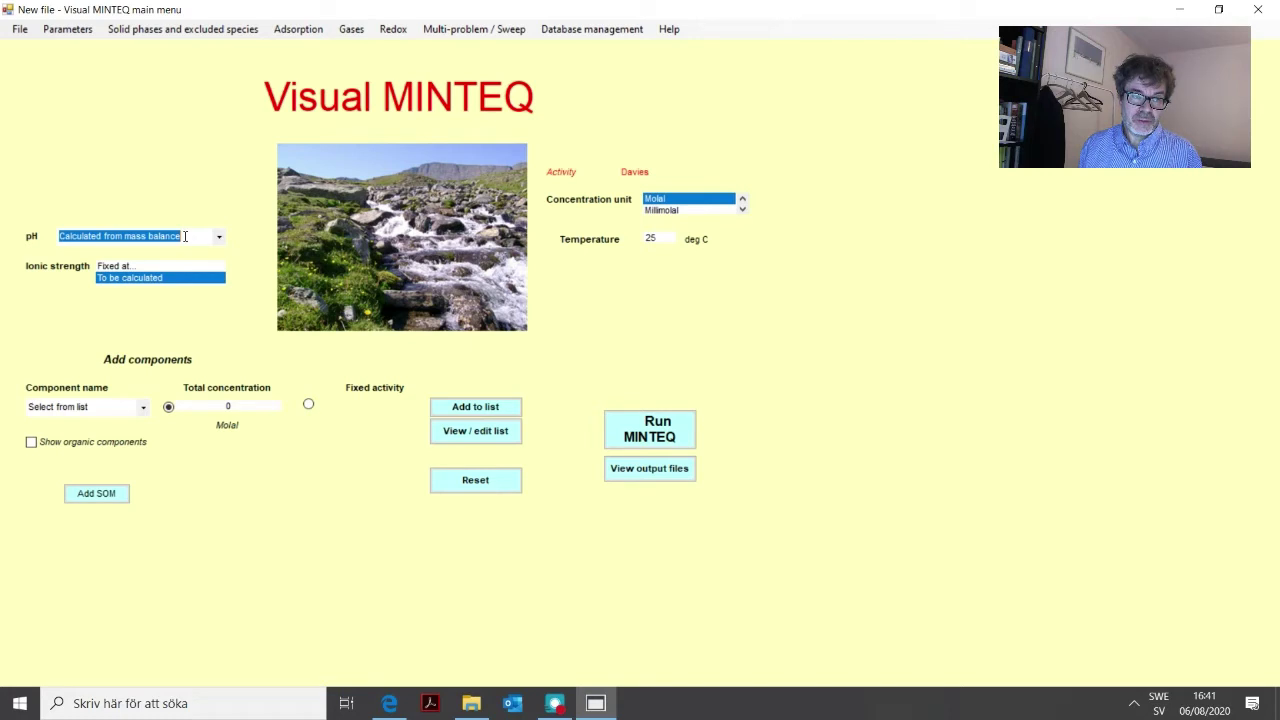
Step: Set the pH to be calculated from mass and charge balance
left_click(219, 240)
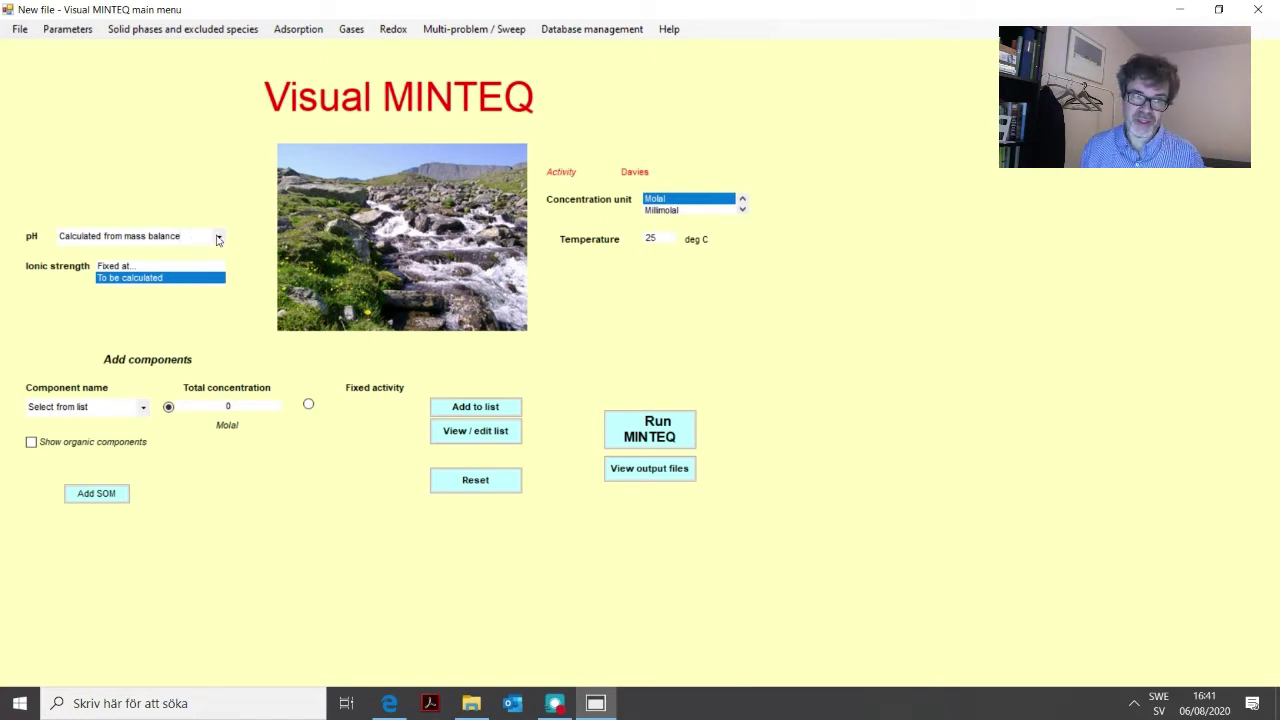
left_click(219, 237)
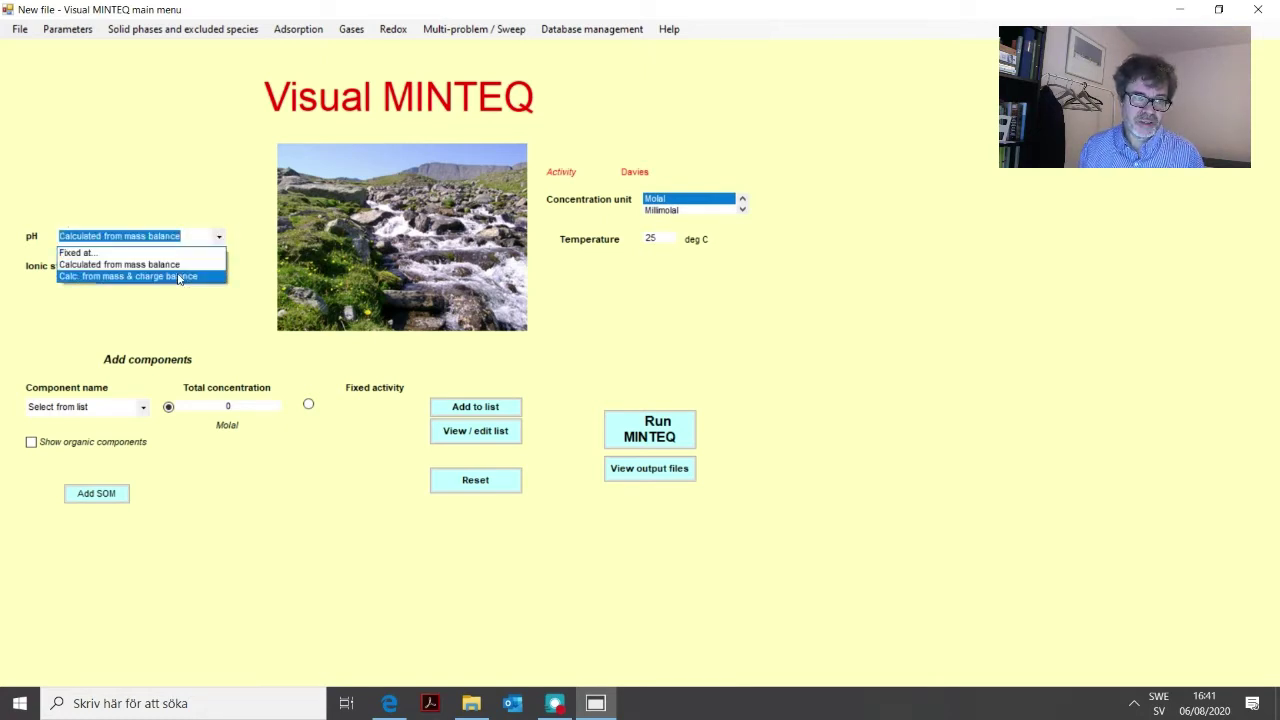
left_click(180, 277)
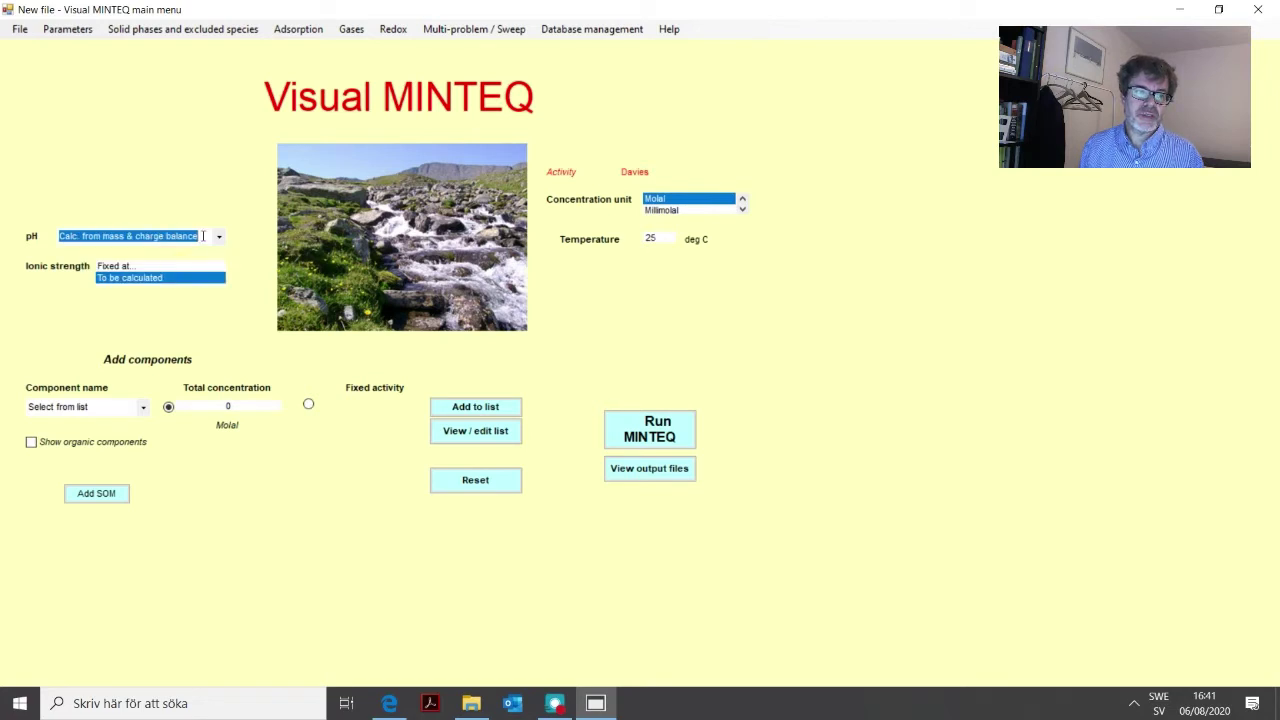
left_click(203, 236)
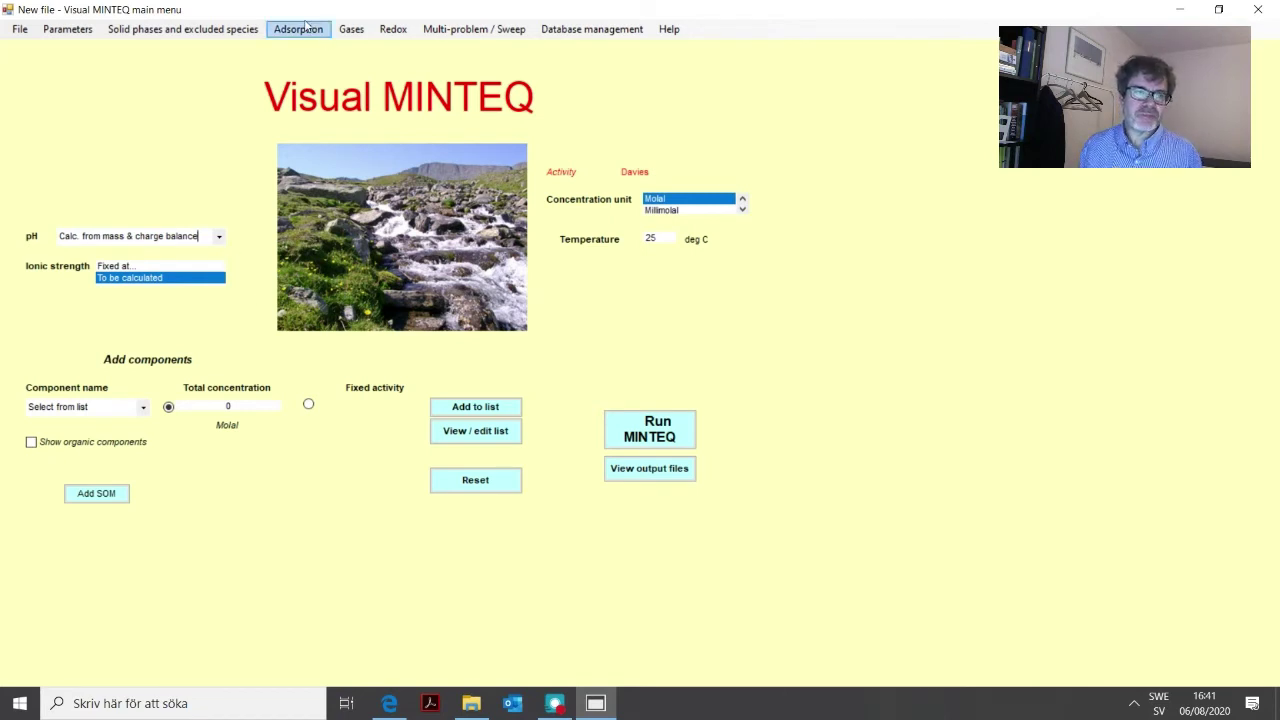
Step: Add Gypsum as an infinite solid phase with log Ks -4.61 and reaction enthalpy 1 kJ/mol, and return to the main menu
left_click(197, 31)
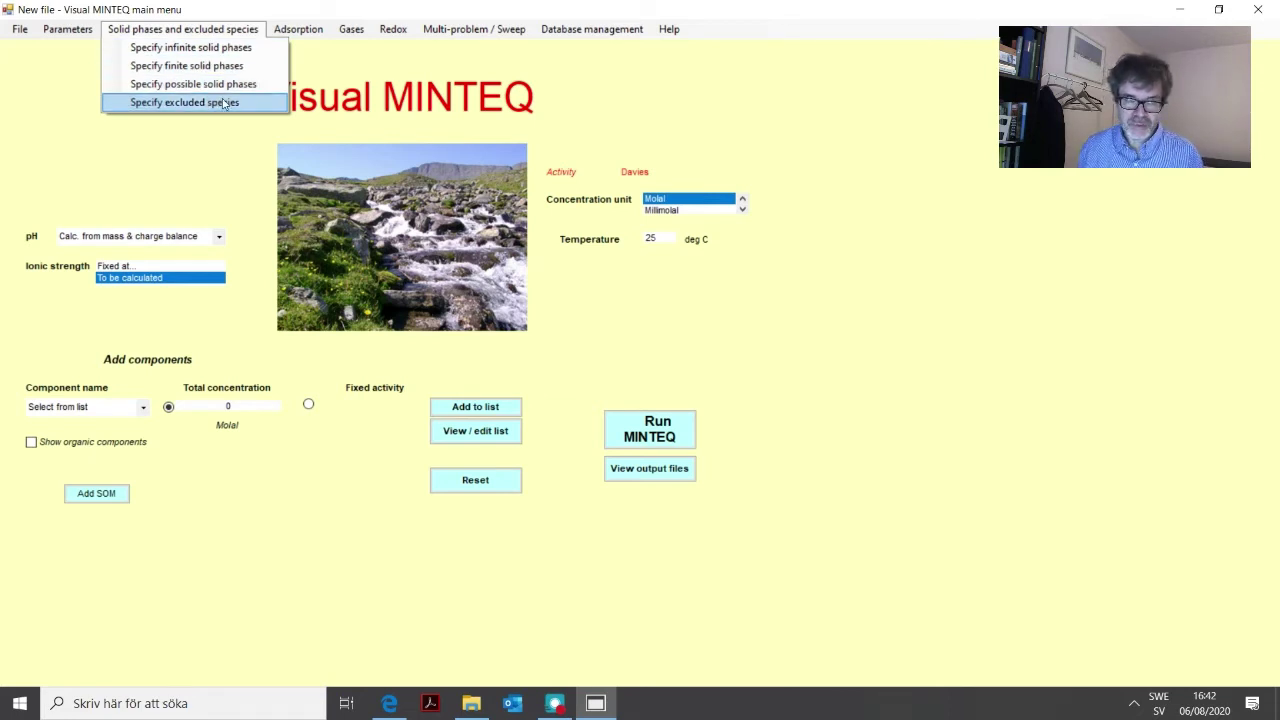
left_click(212, 48)
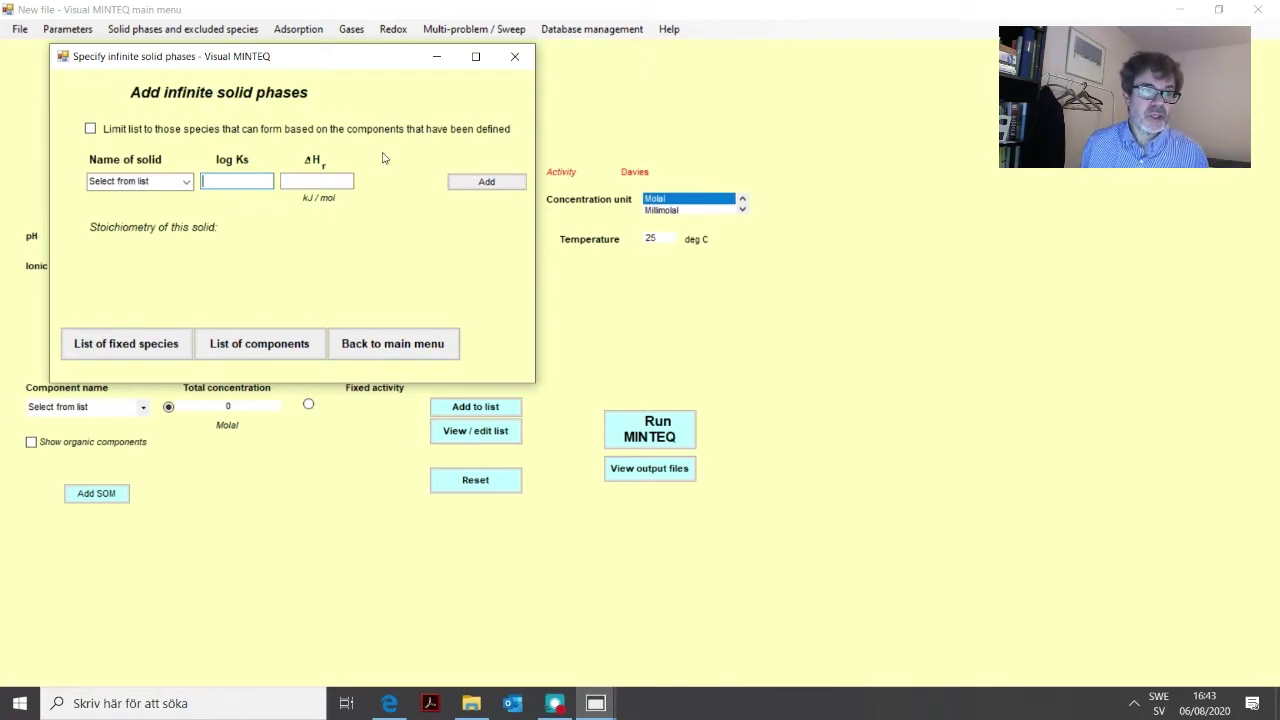
left_click(186, 184)
left_click_drag(186, 210, 185, 338)
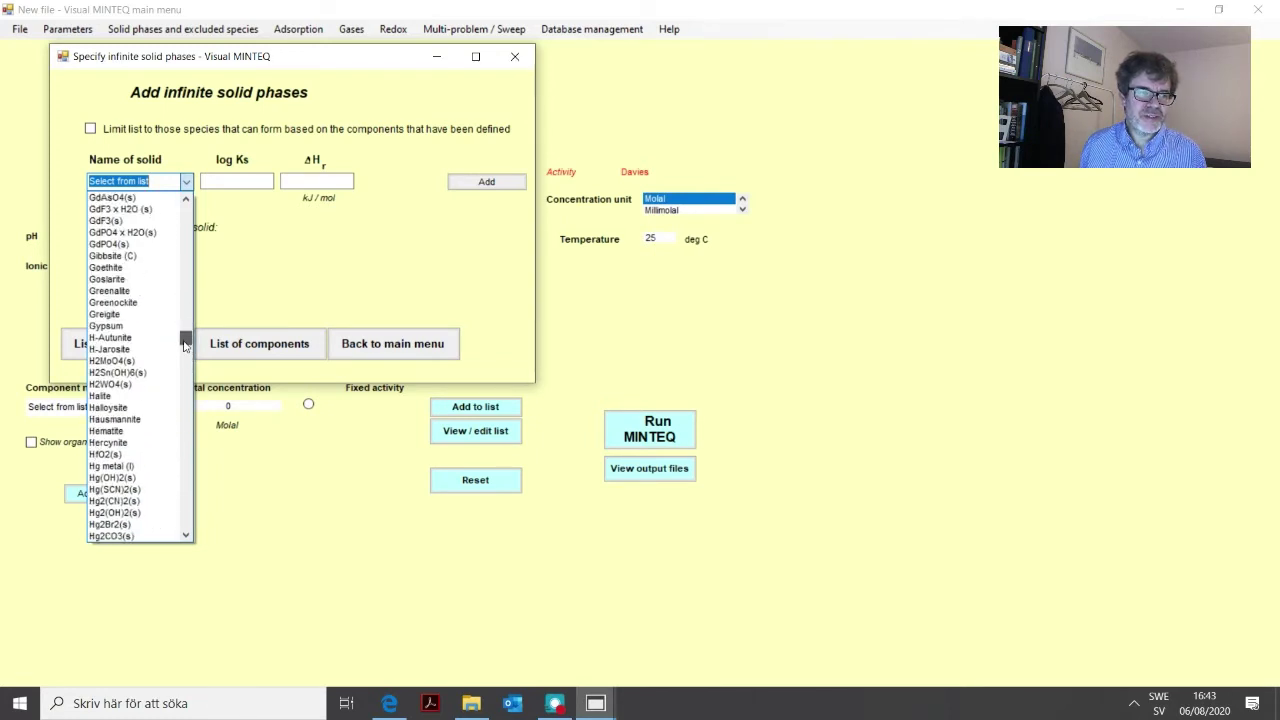
left_click(230, 280)
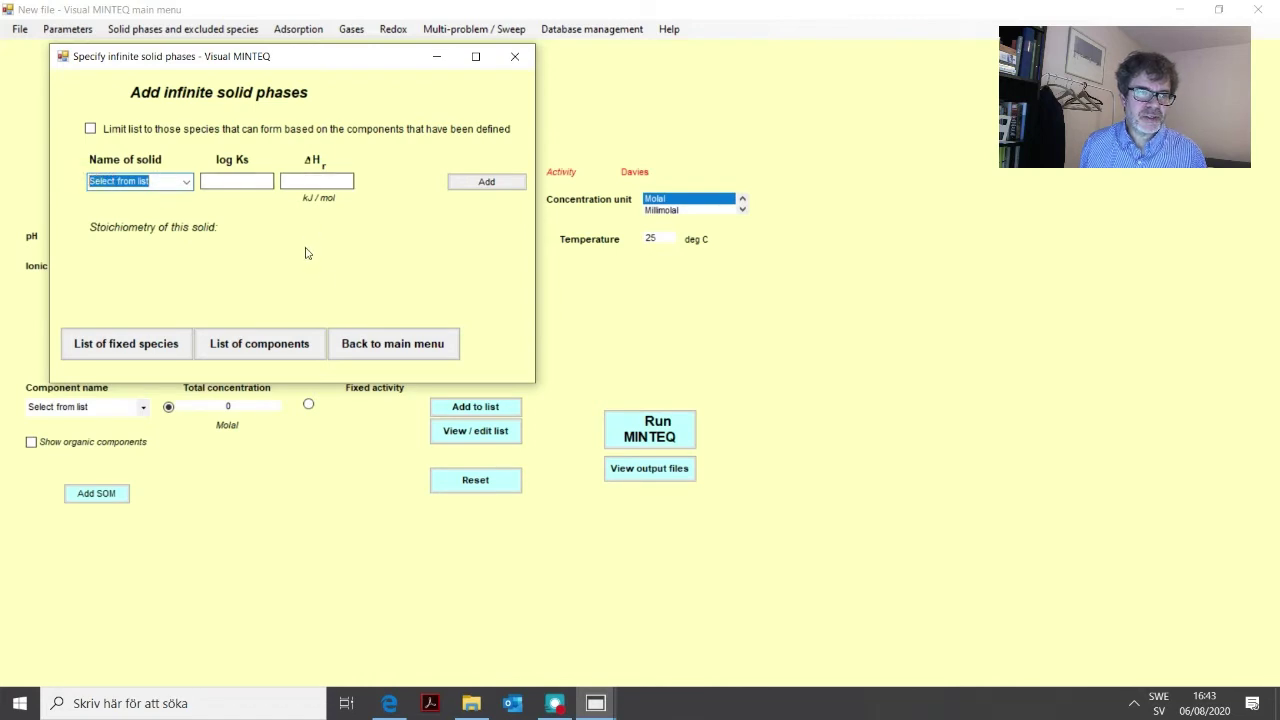
type("gyp")
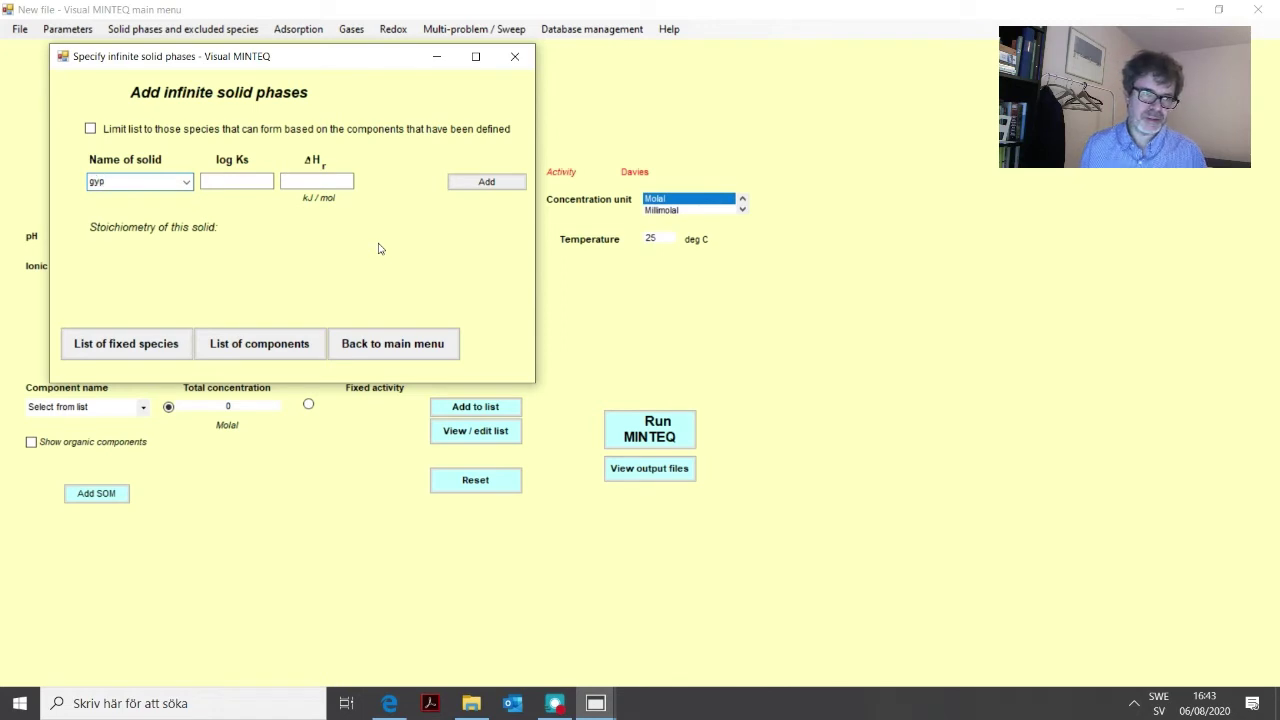
left_click(186, 182)
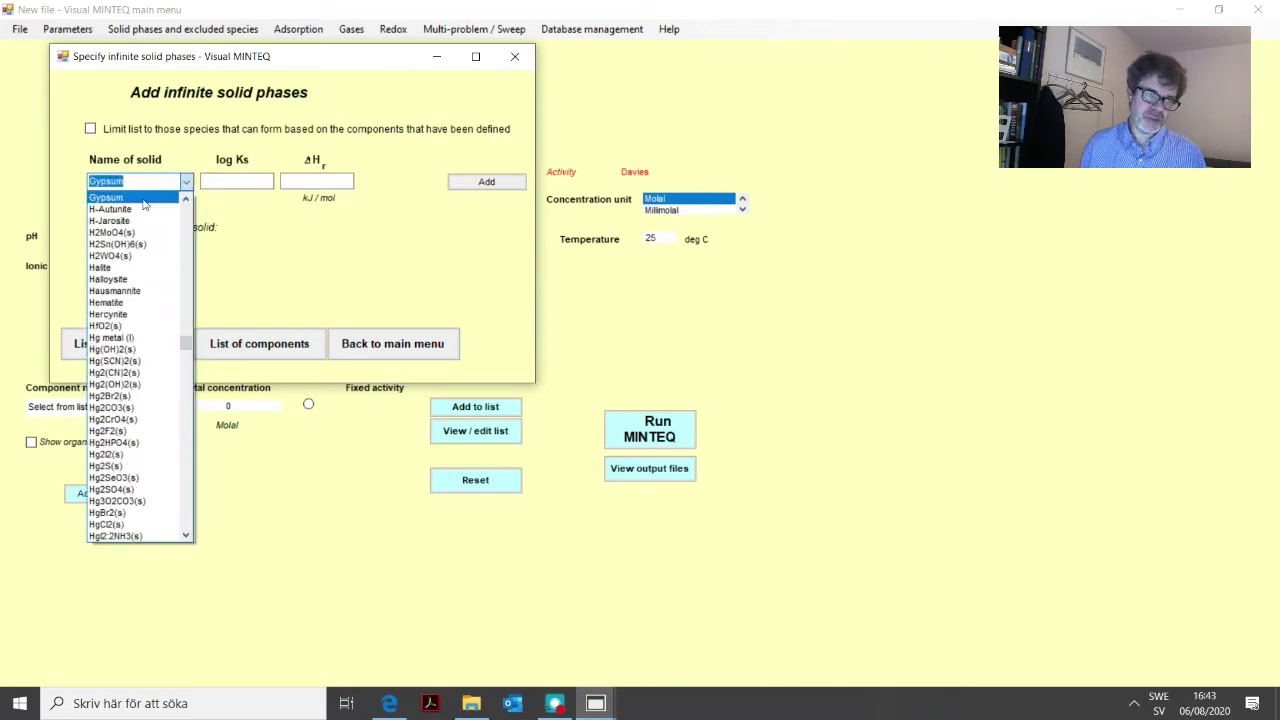
left_click(143, 199)
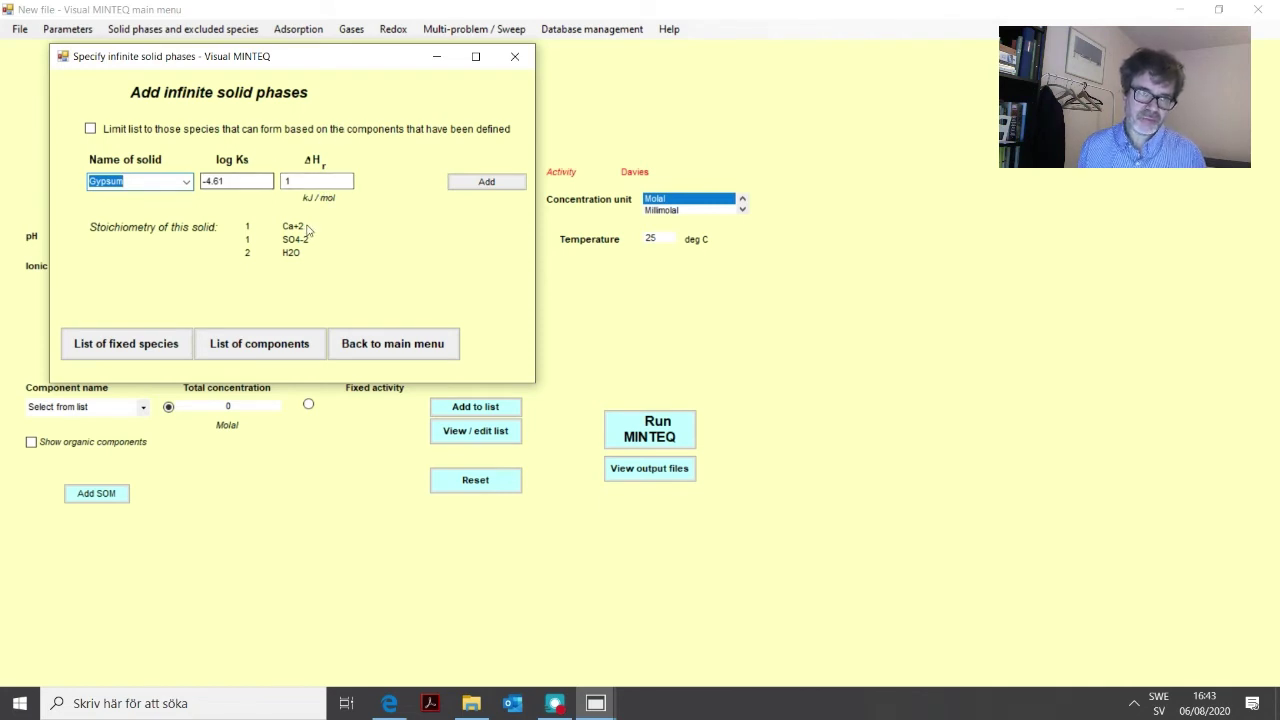
left_click(481, 183)
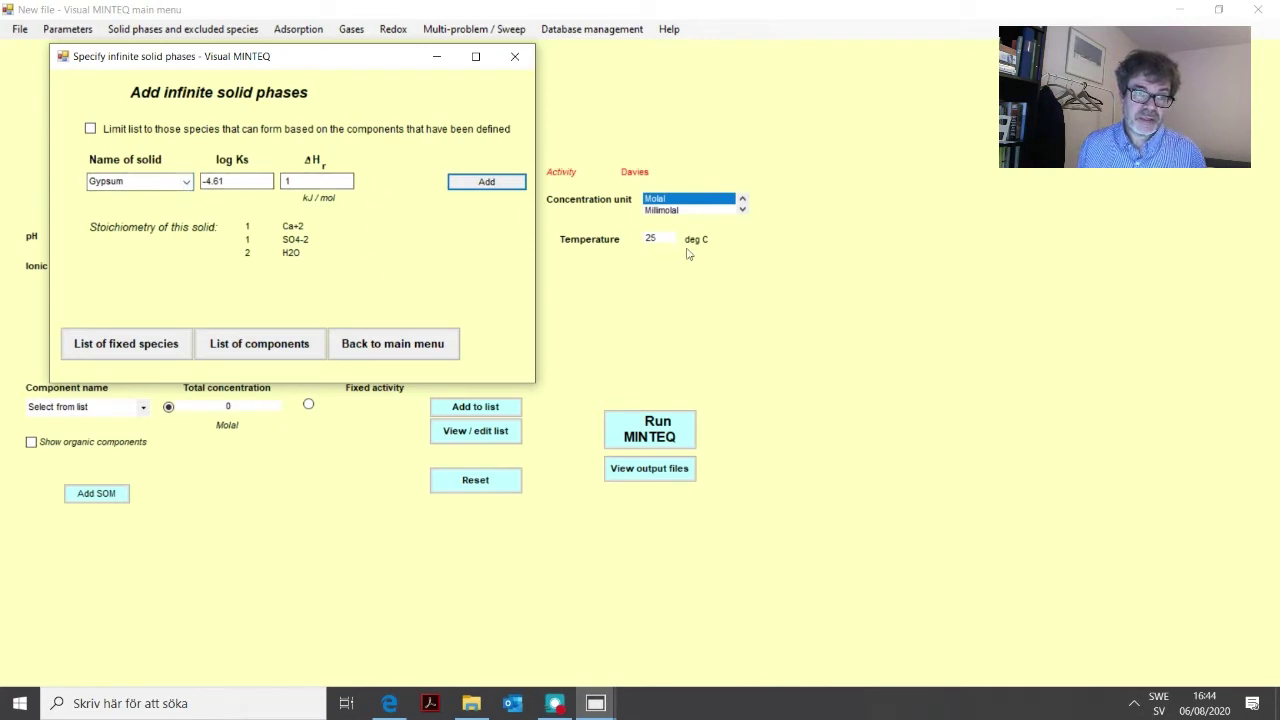
left_click(391, 344)
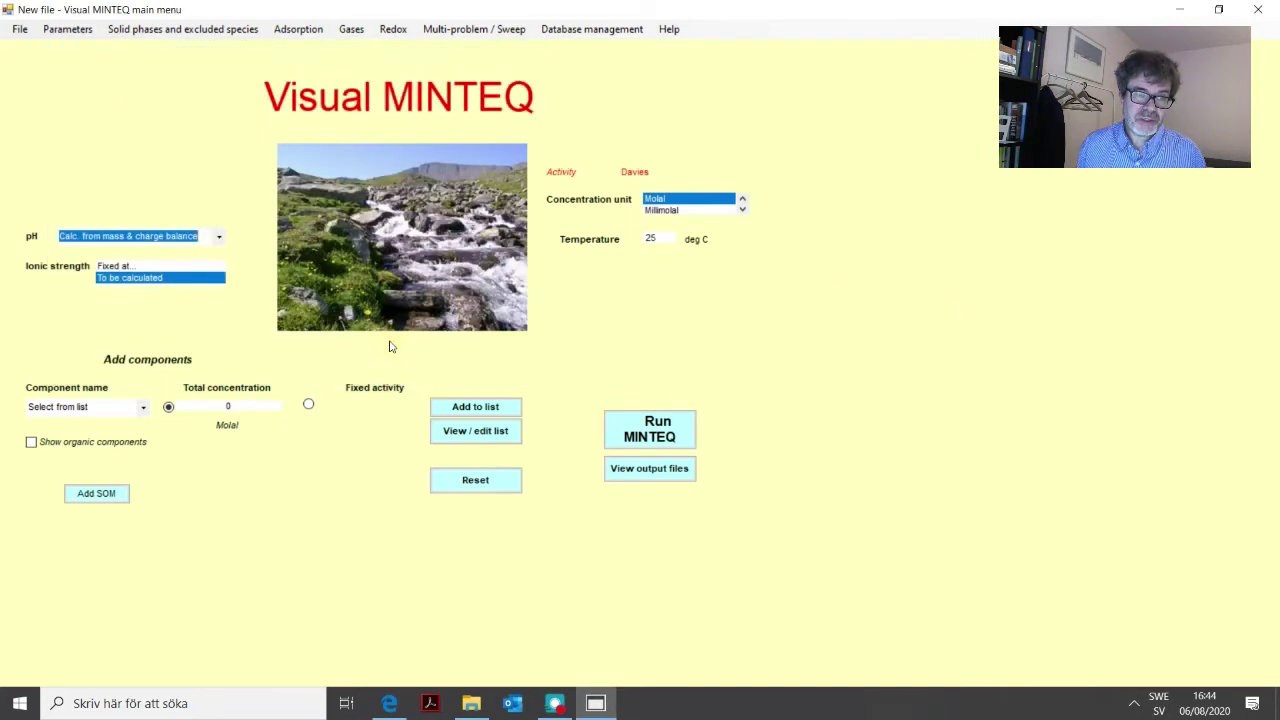
Step: Run the equilibrium calculation and check the saturation indices of the minerals
left_click(200, 236)
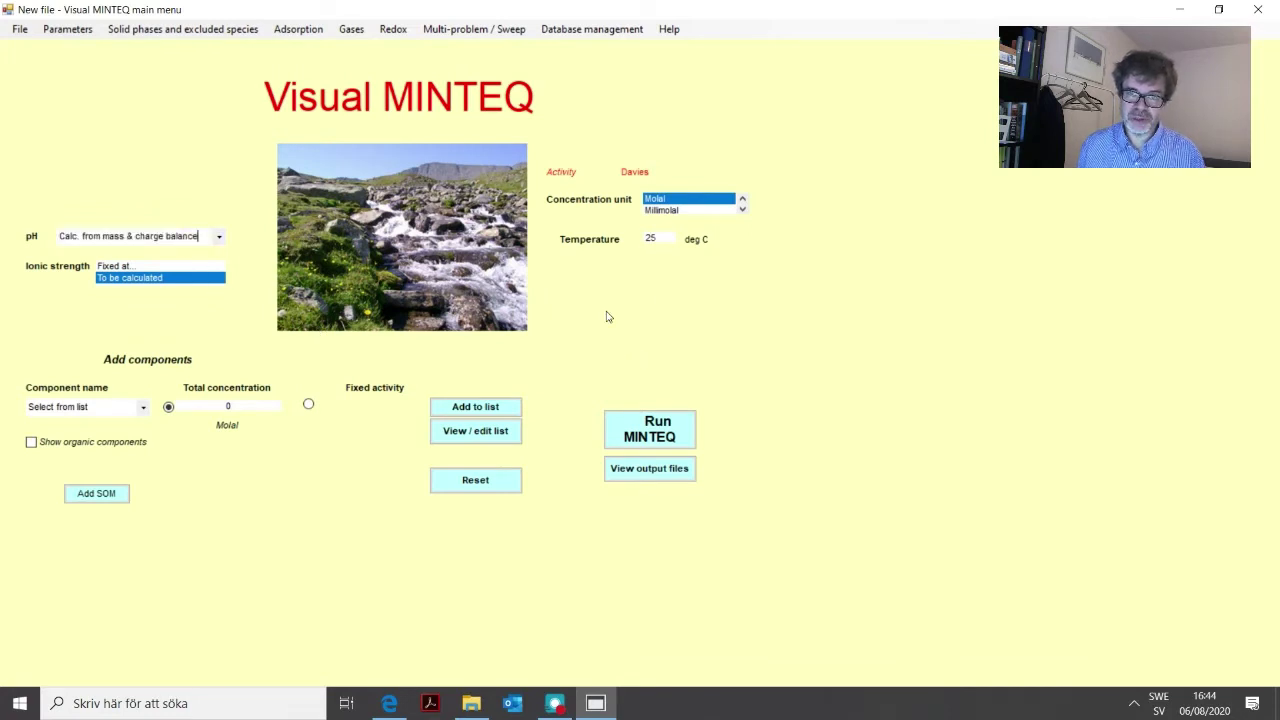
left_click(651, 436)
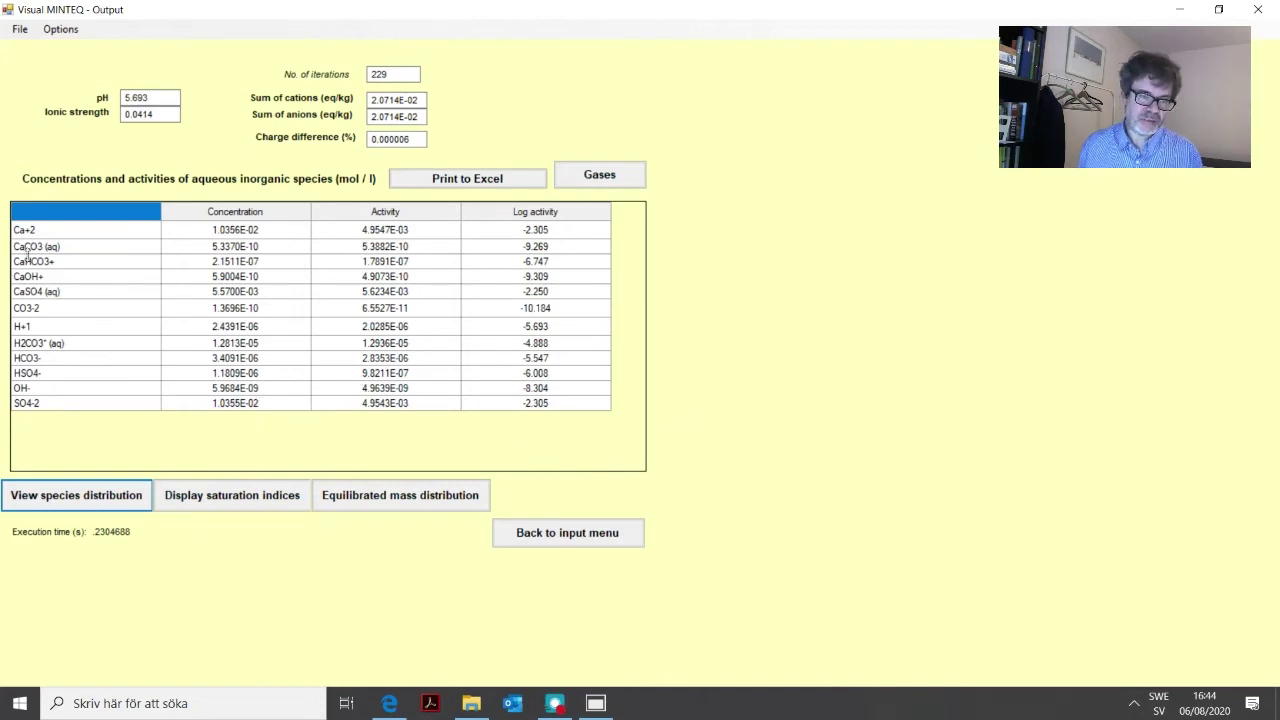
left_click(260, 500)
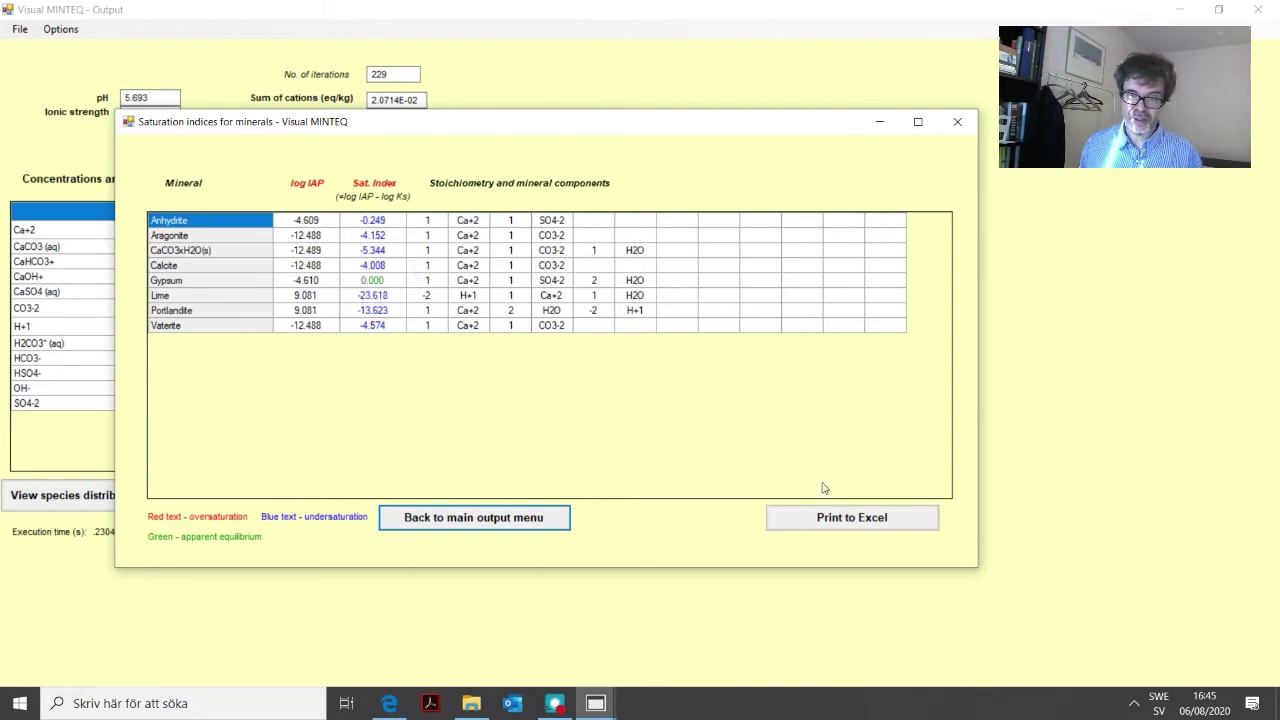
left_click(445, 518)
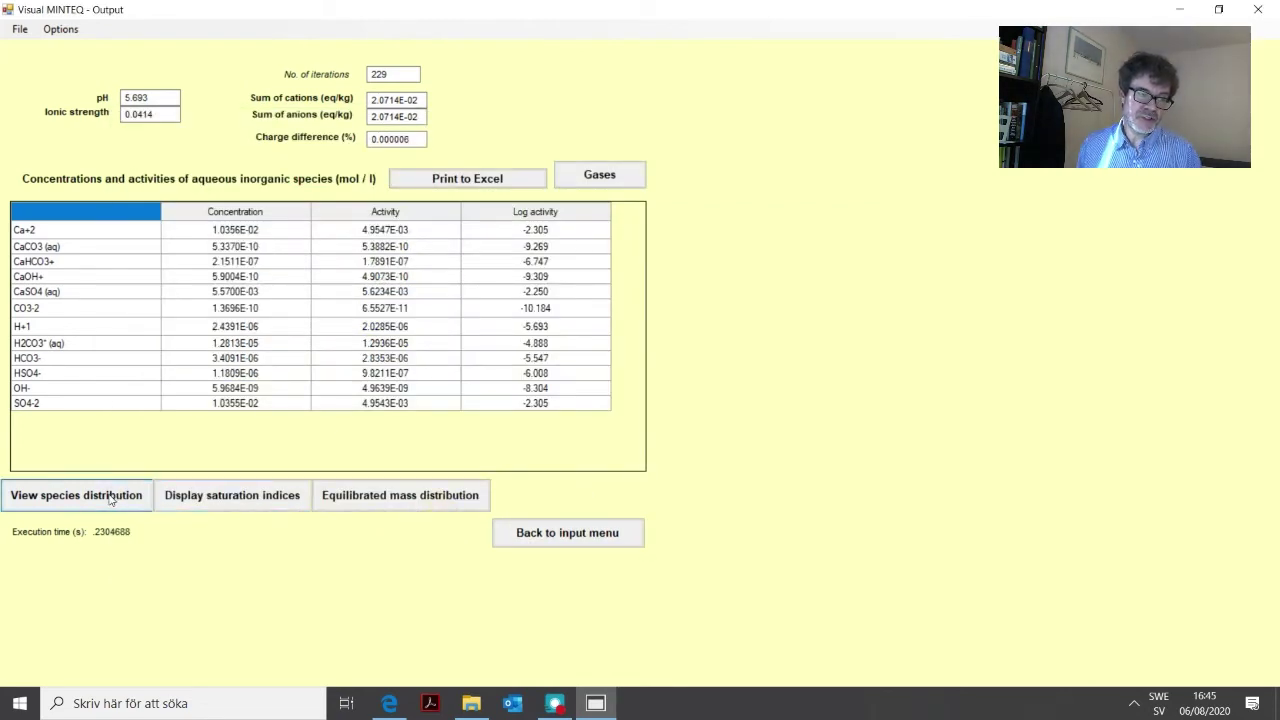
Step: View the percentage distribution among dissolved species and the equilibrated mass distribution of the components
left_click(110, 497)
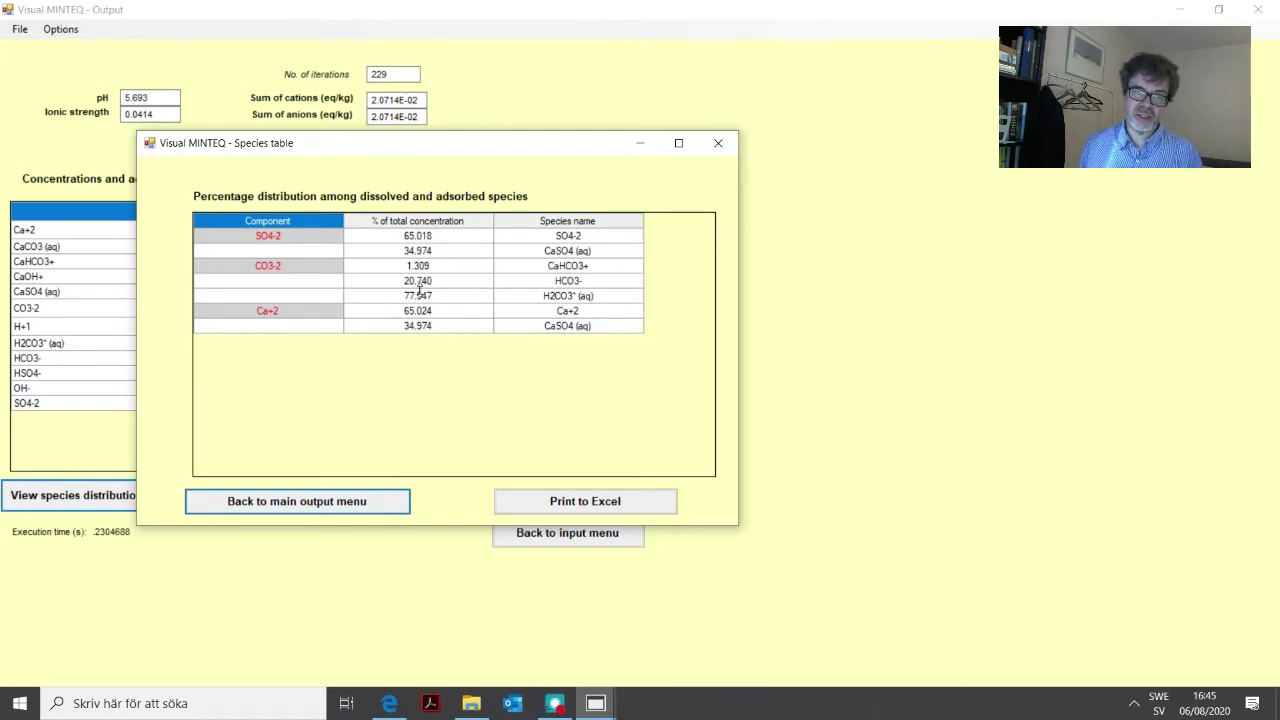
left_click(340, 505)
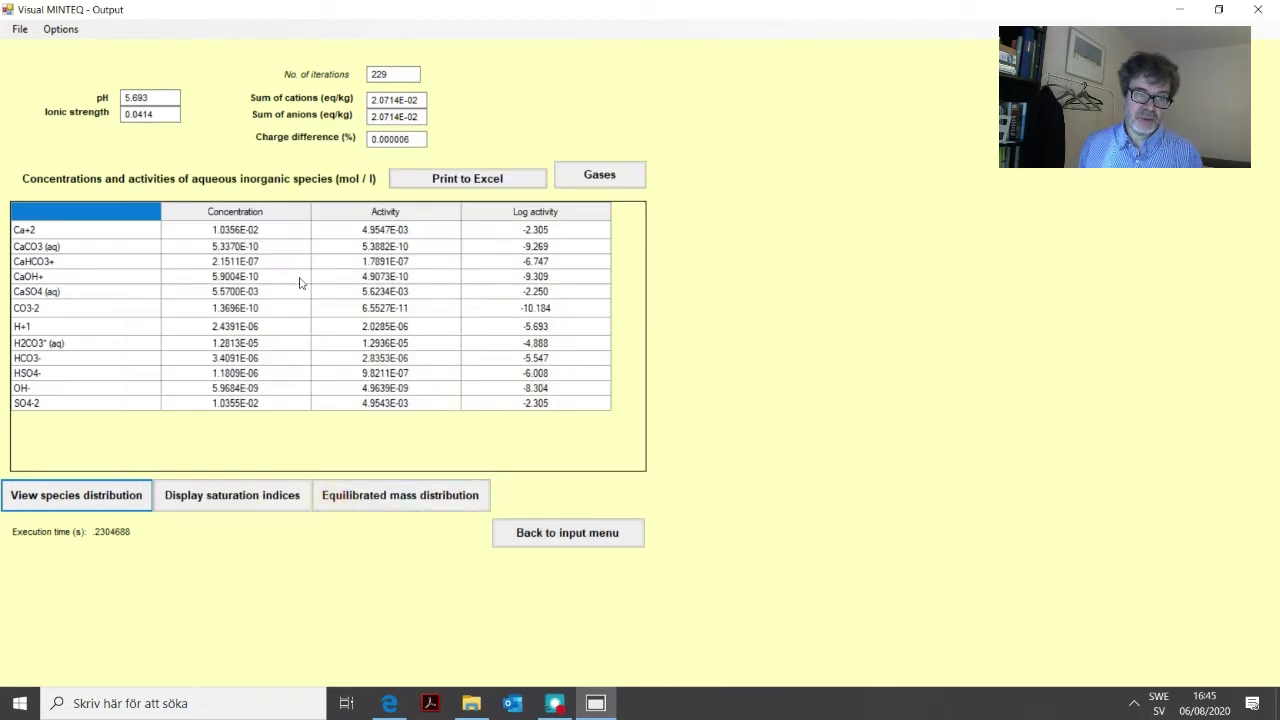
left_click(412, 496)
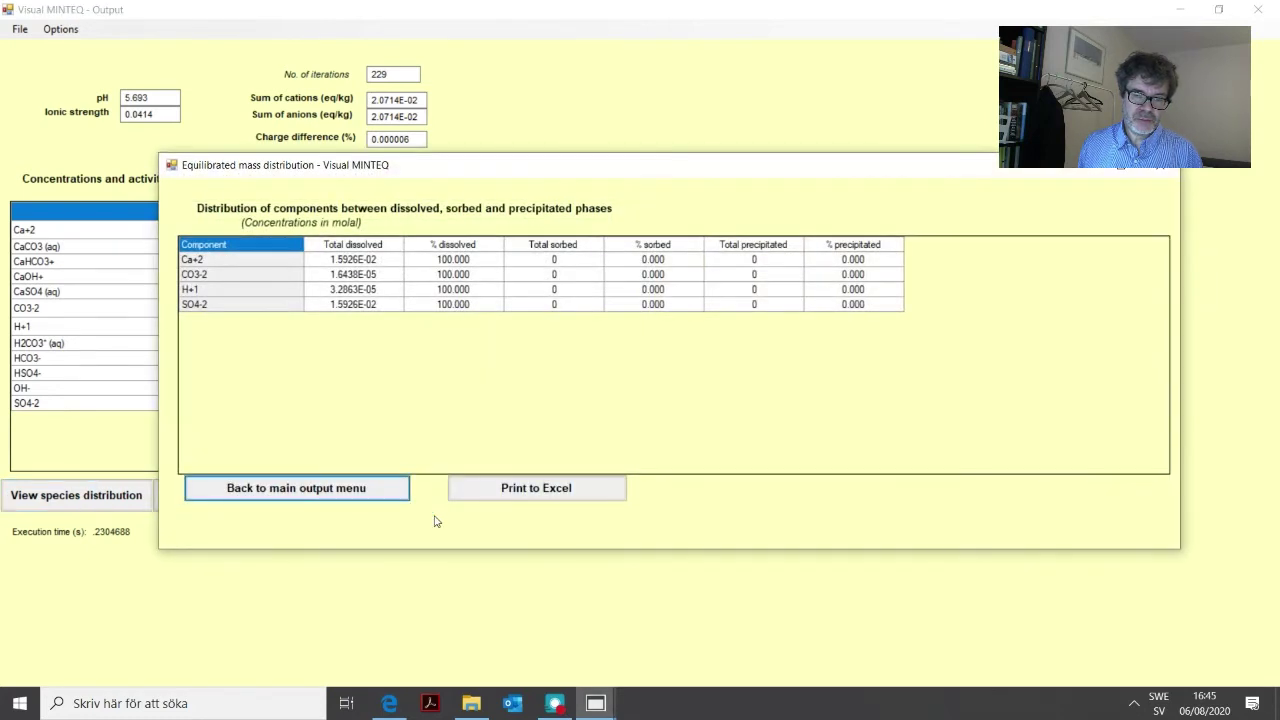
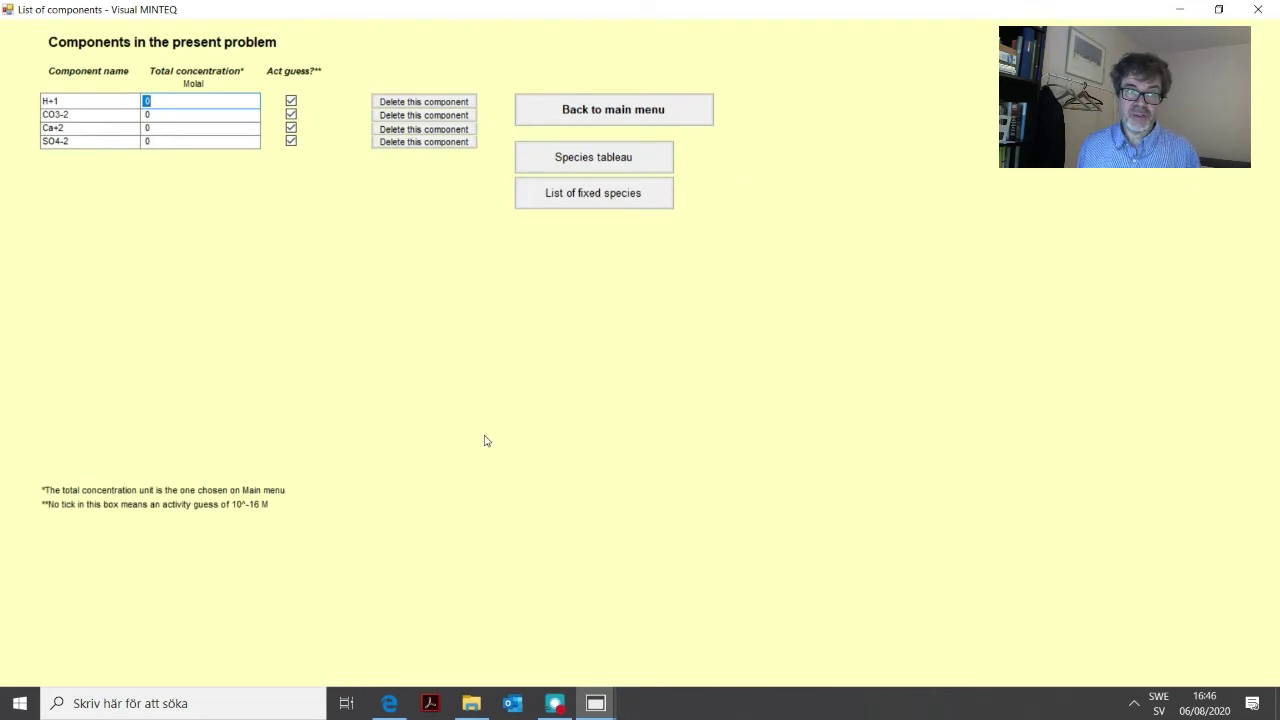
Step: Review the components in the present problem and examine its list of fixed species
left_click(158, 113)
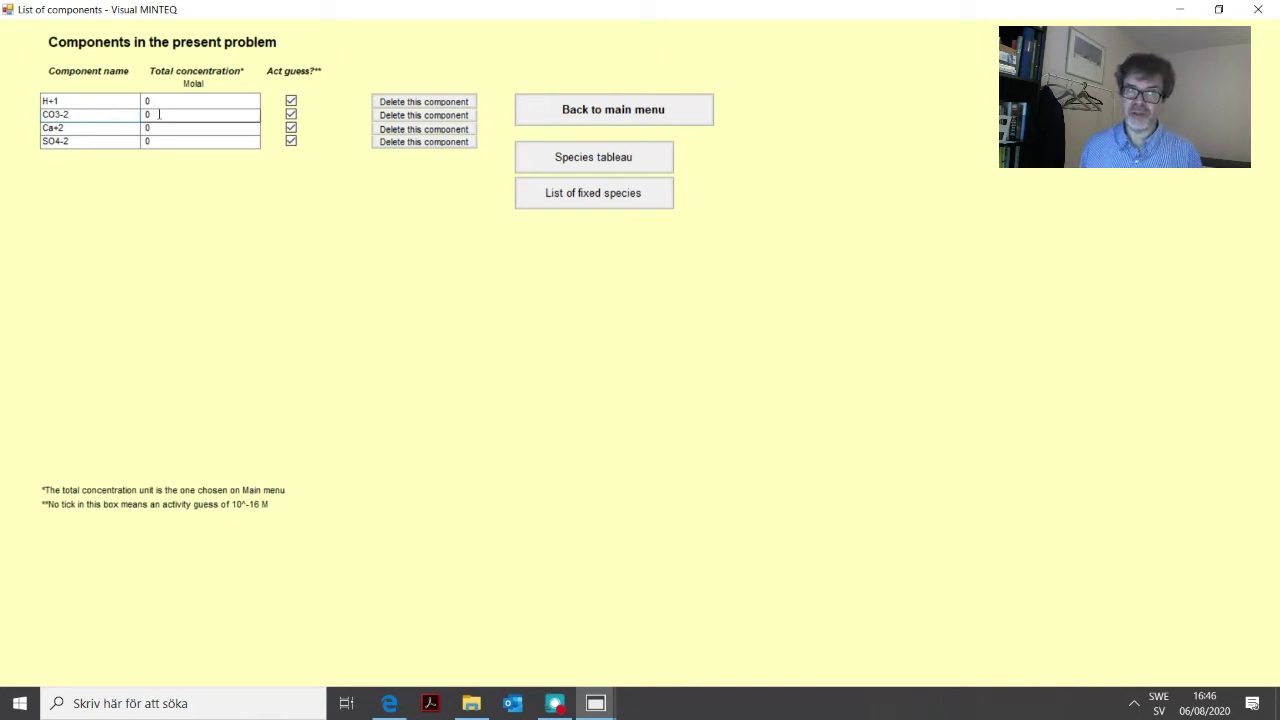
left_click(89, 127)
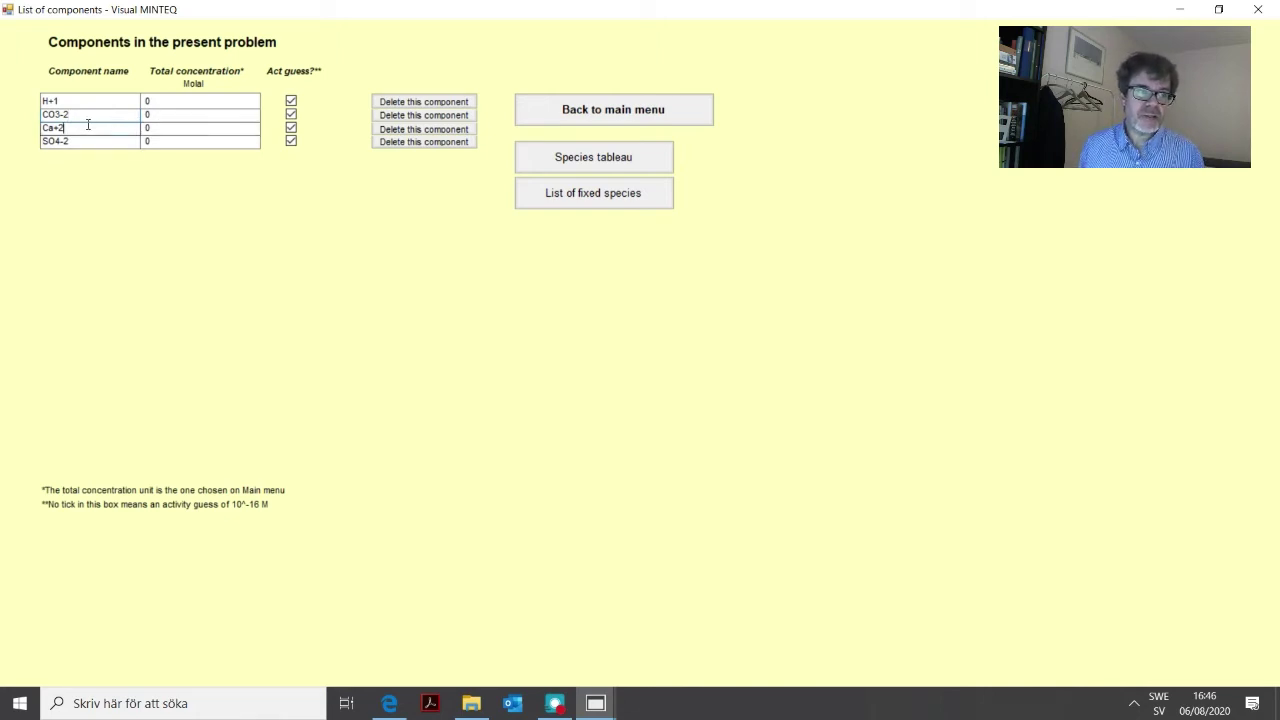
left_click(89, 143)
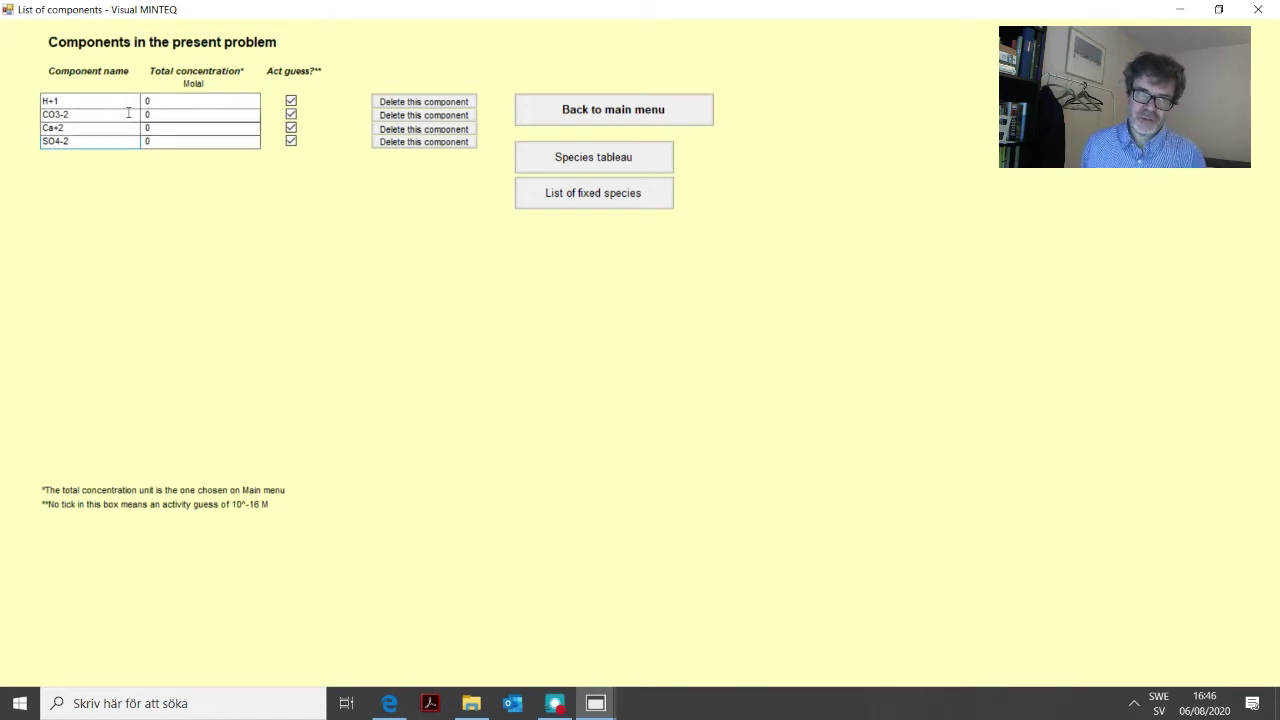
left_click(605, 196)
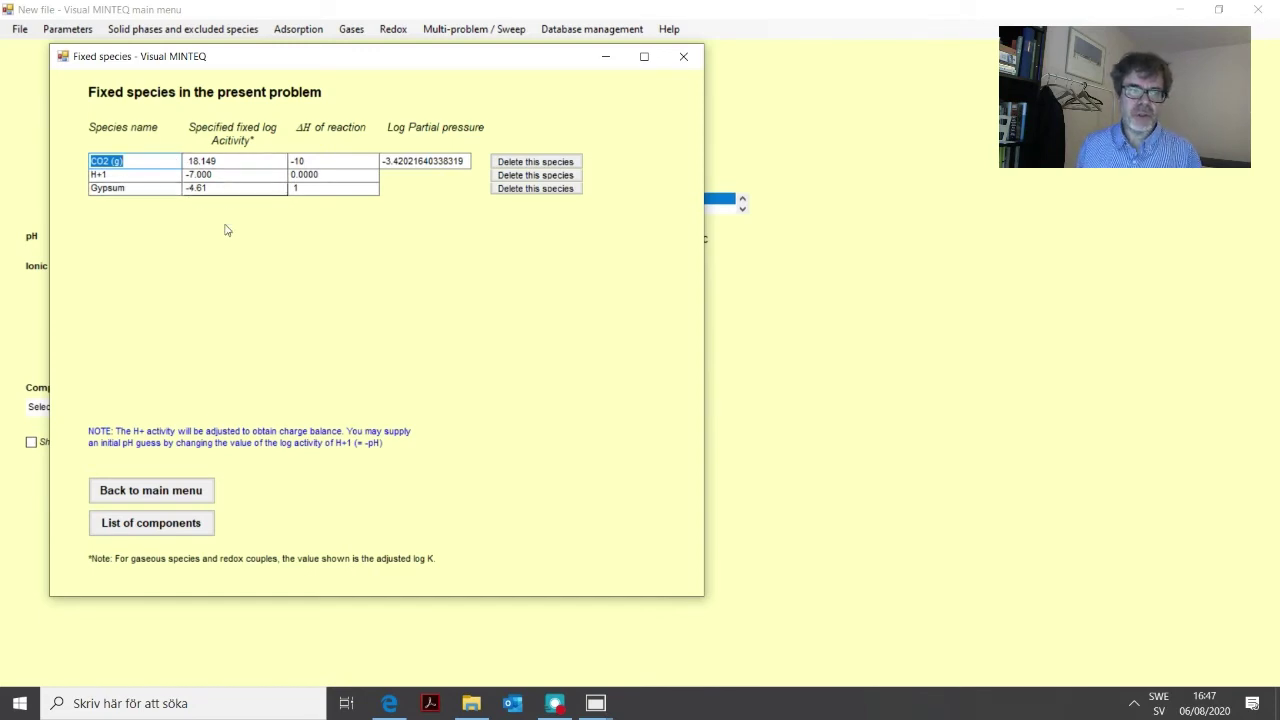
Step: Set the total concentration of the SO4-2 component to 0.01 molal and return to the main menu
left_click(165, 530)
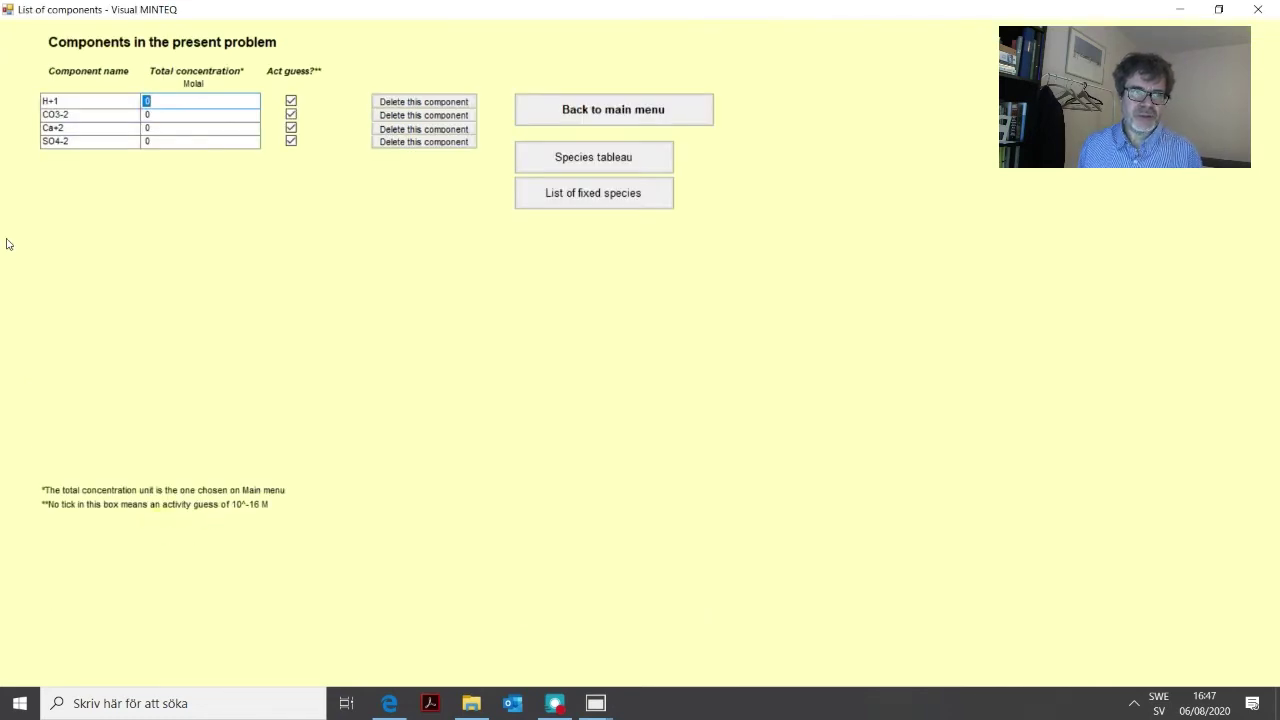
left_click(158, 115)
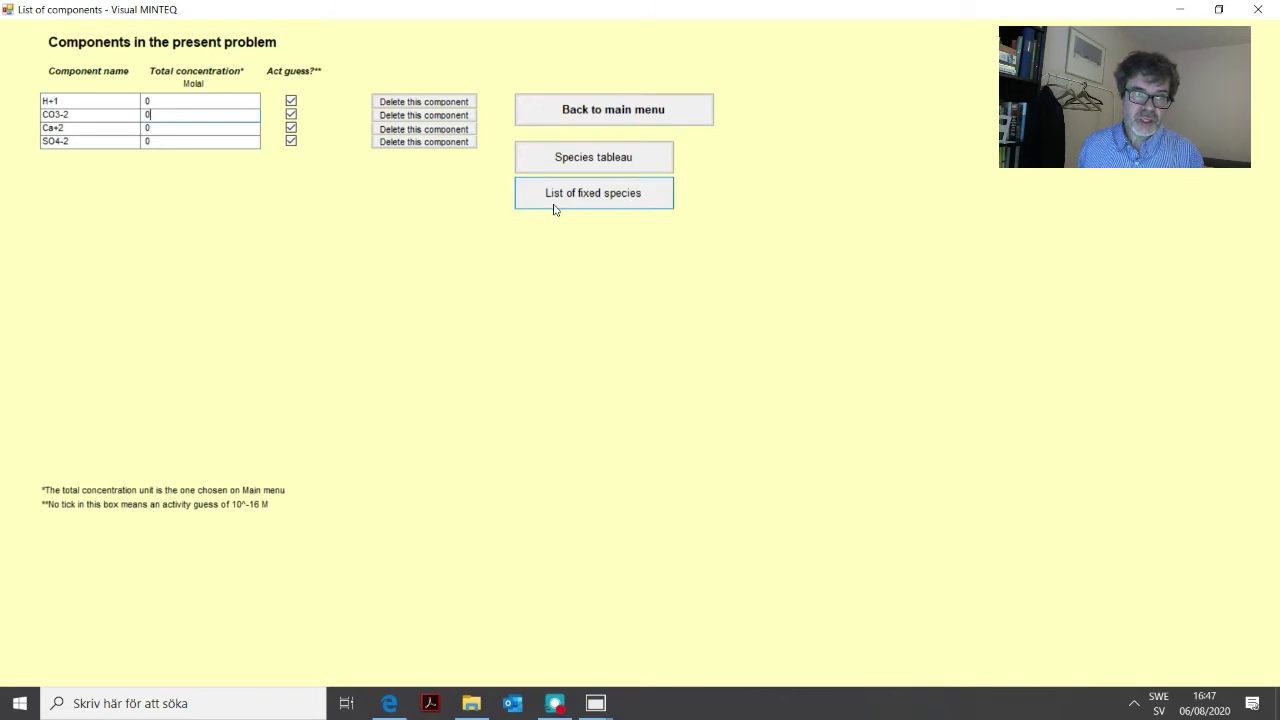
left_click(159, 141)
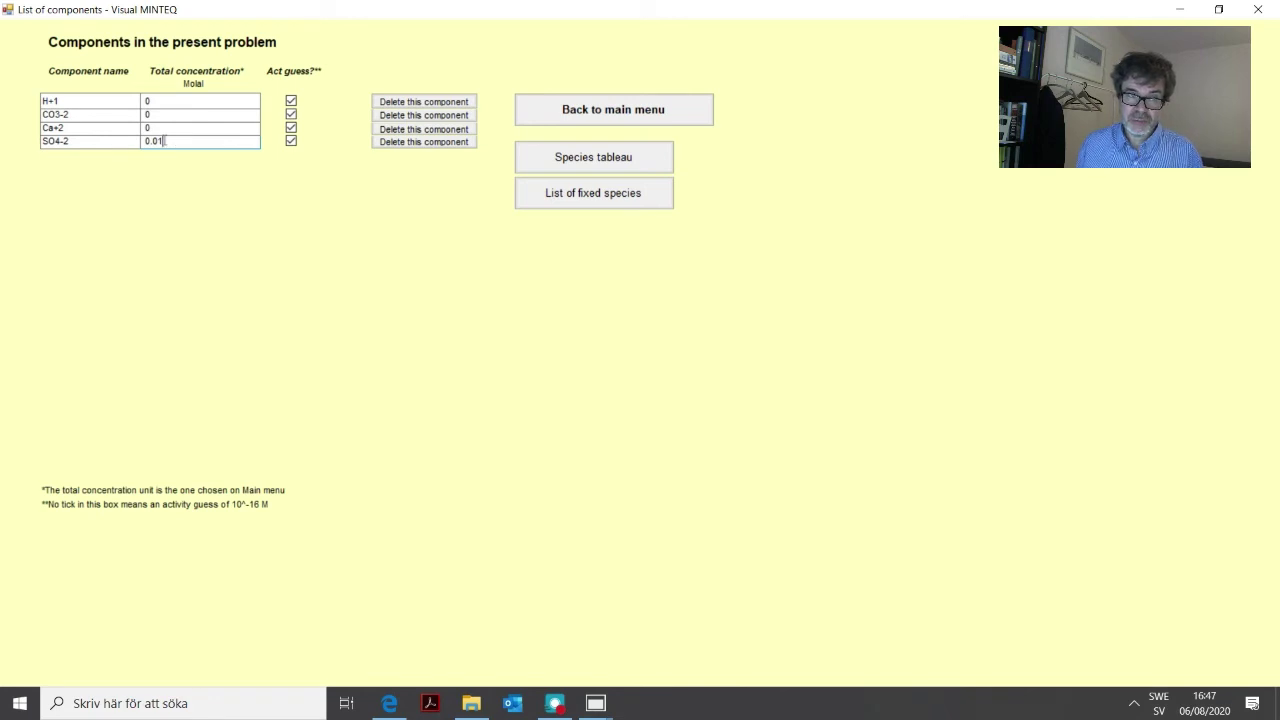
left_click(640, 110)
Step: Add the K+1 component with a total concentration of 0.02 molal and check it in the component list
left_click(143, 407)
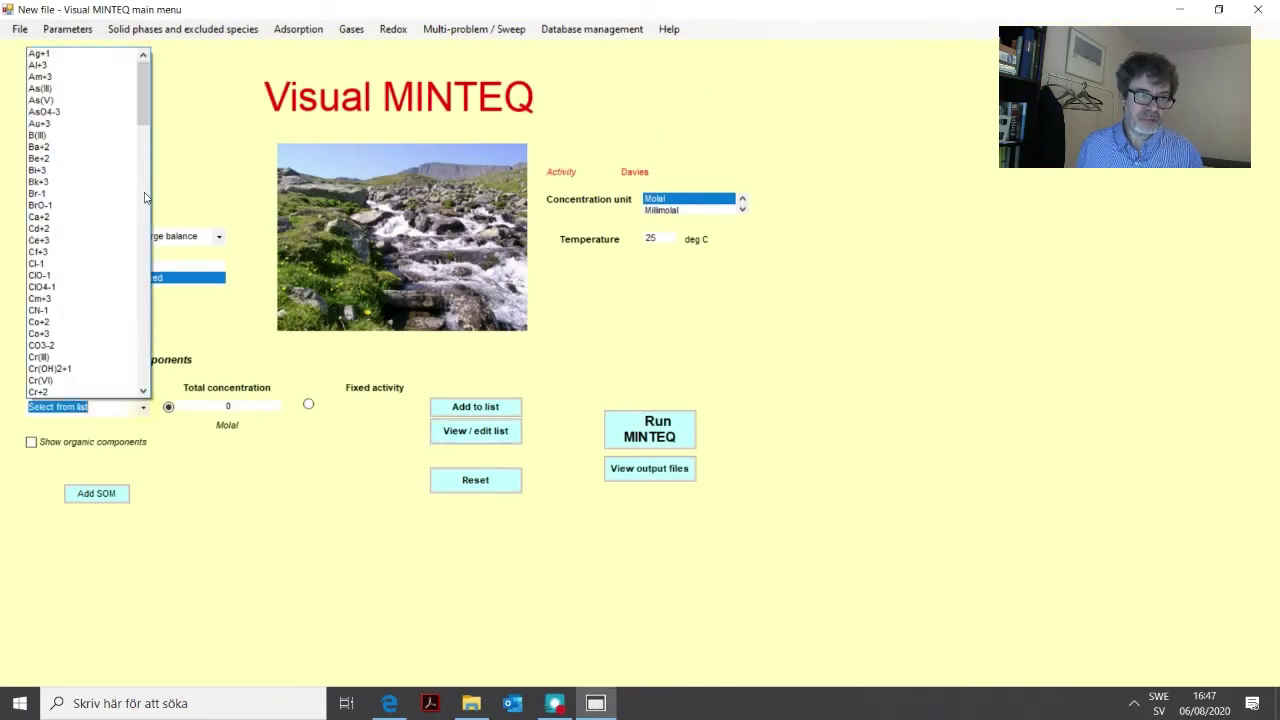
scroll(100, 150, "down", 15)
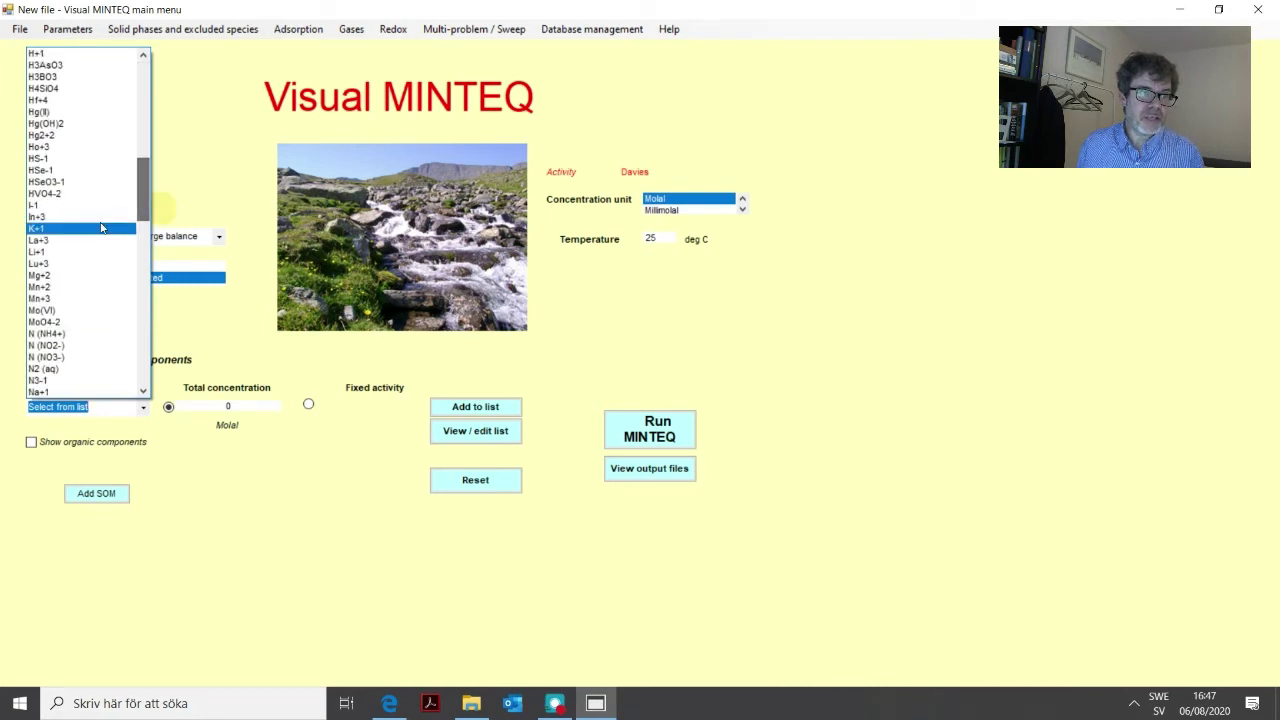
left_click(68, 231)
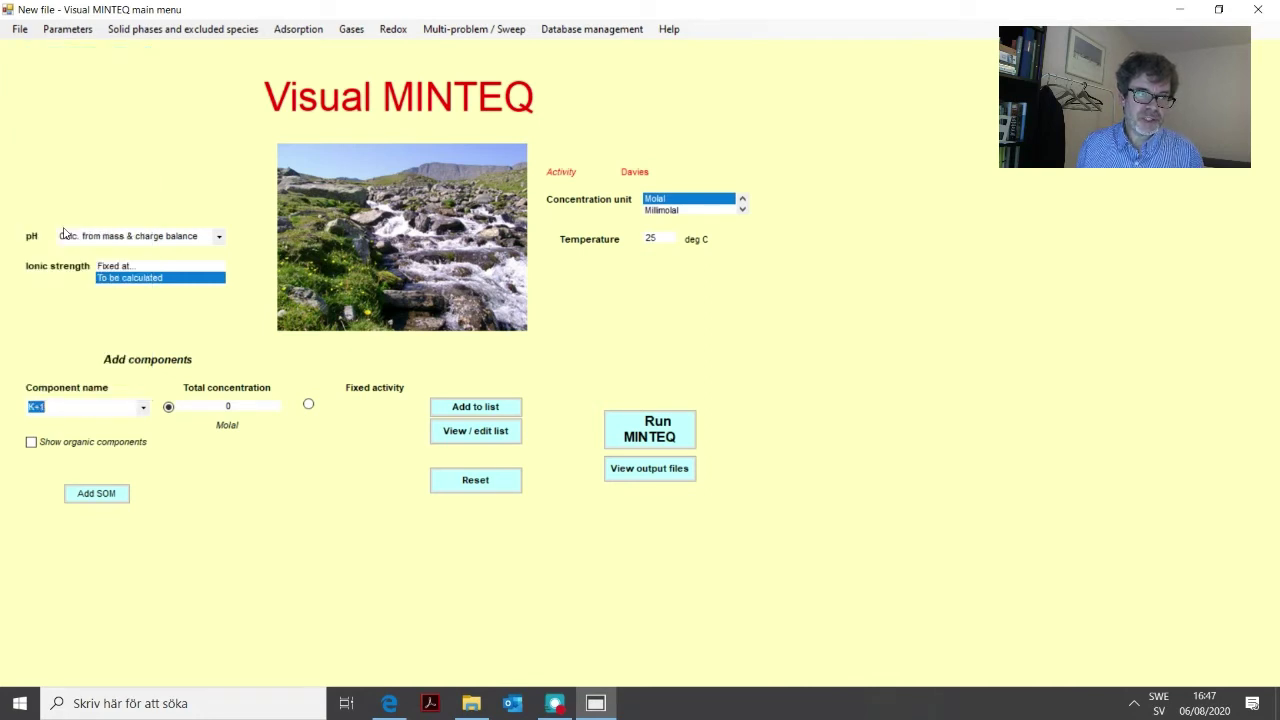
left_click(233, 407)
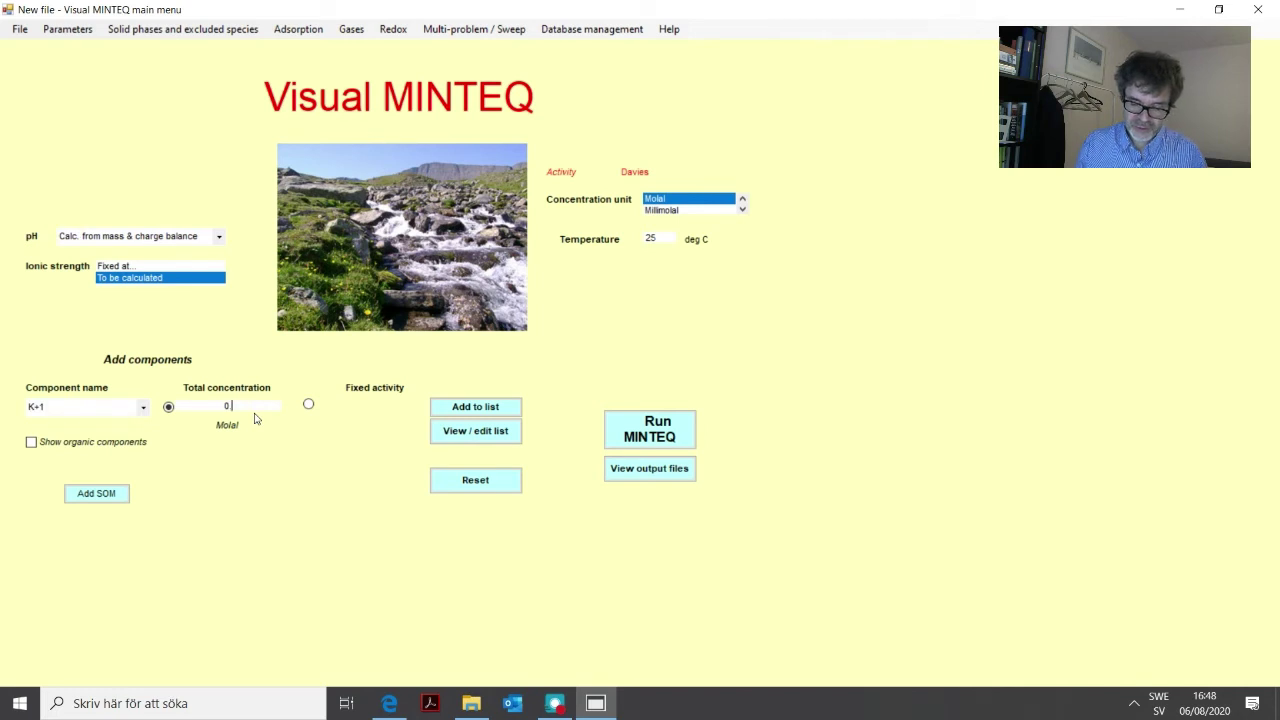
type(".02")
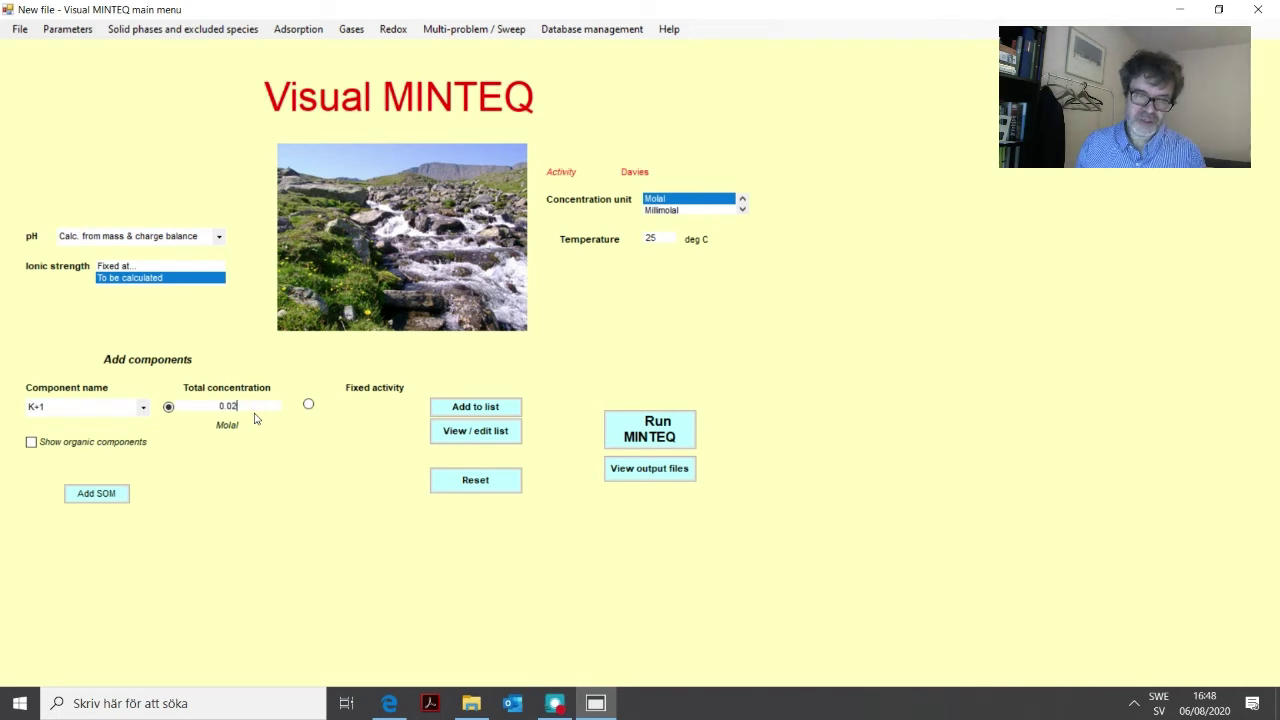
left_click(487, 408)
left_click(490, 433)
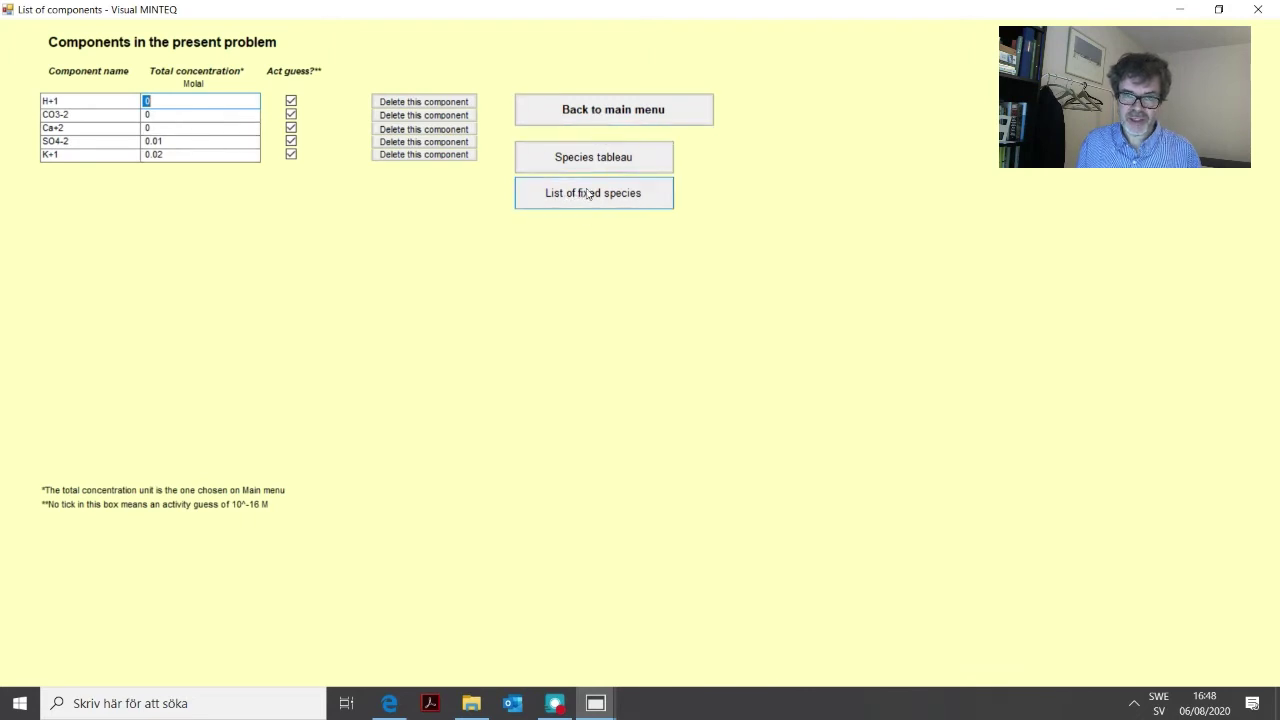
left_click(591, 106)
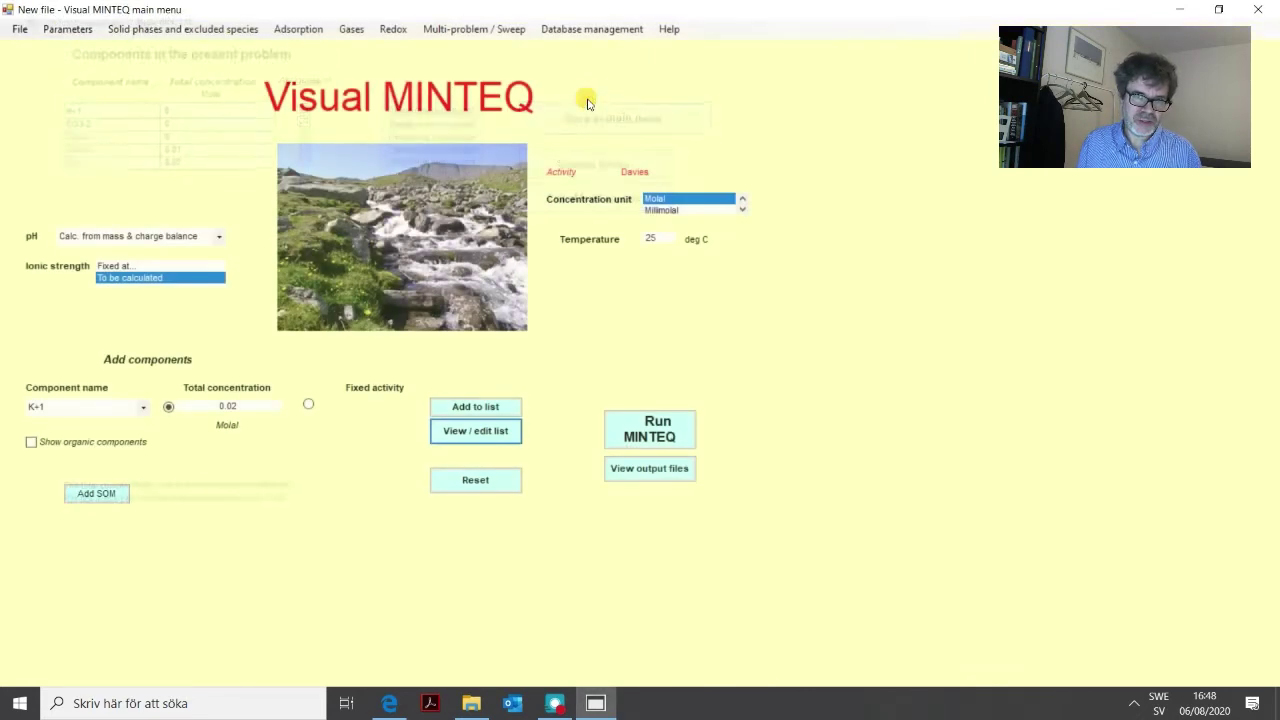
Step: Run the equilibrium calculation and view how the components are distributed between dissolved, sorbed and precipitated phases
left_click(647, 433)
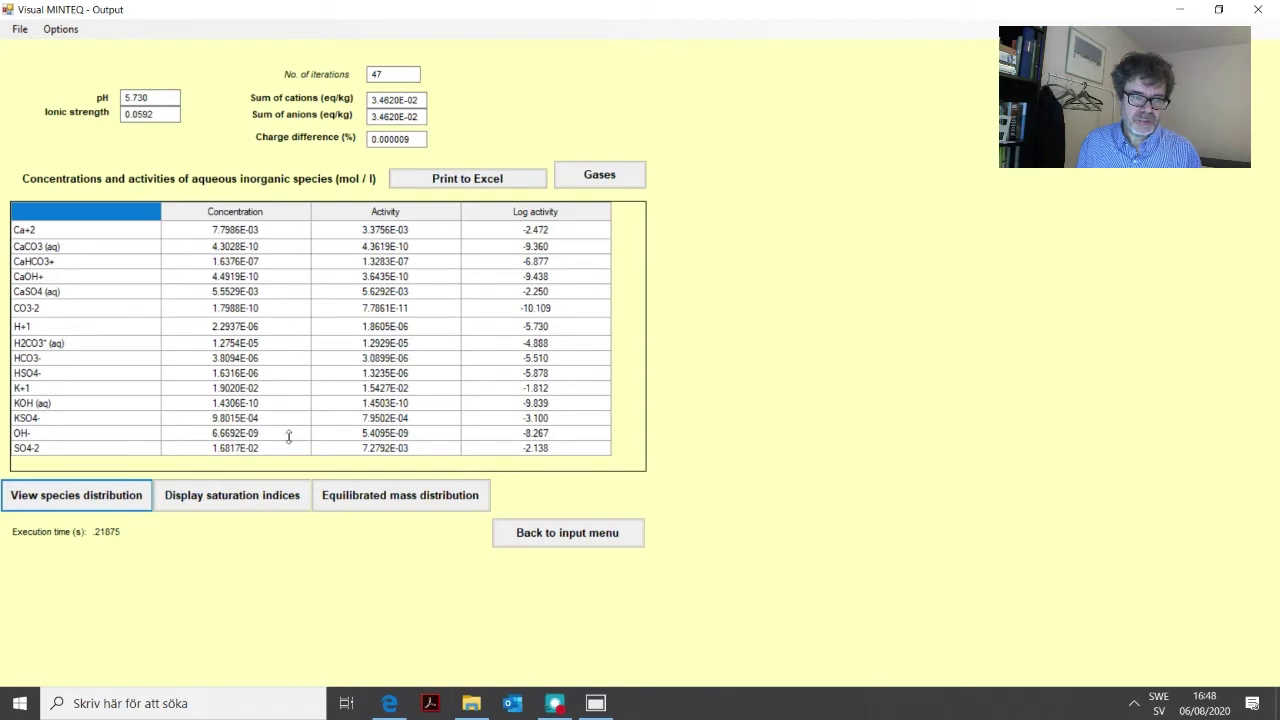
left_click(394, 497)
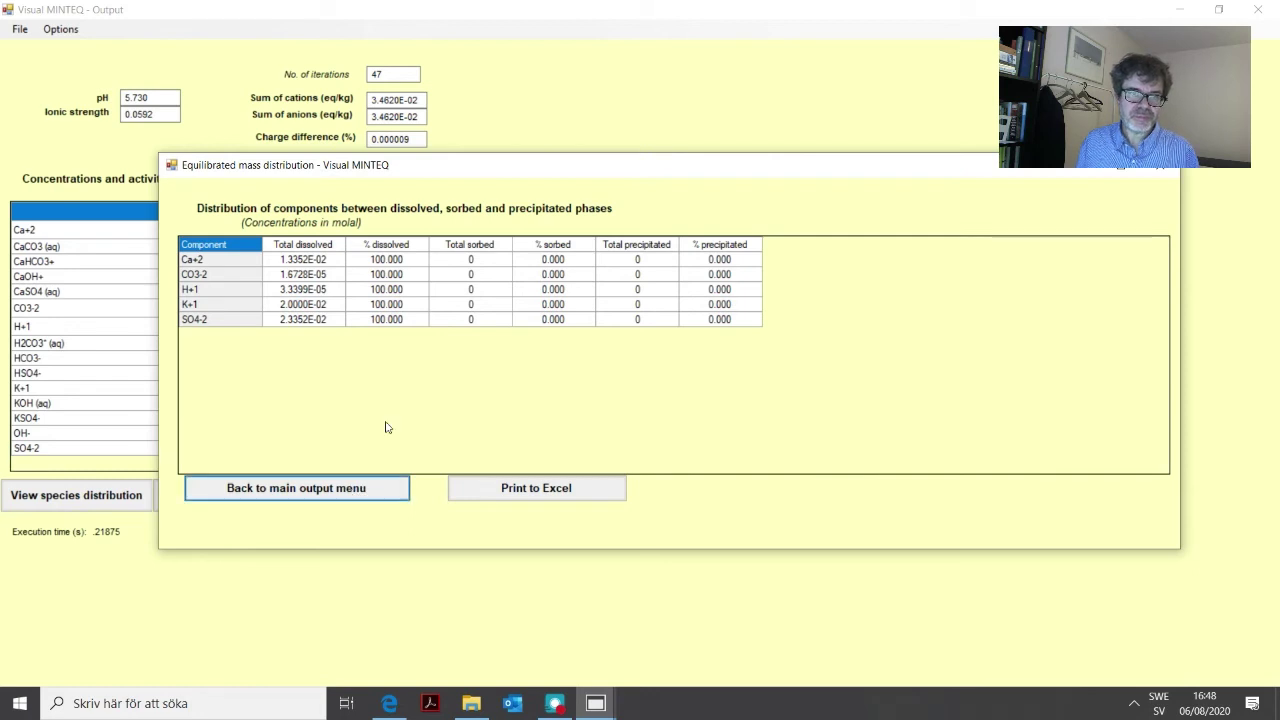
left_click(341, 488)
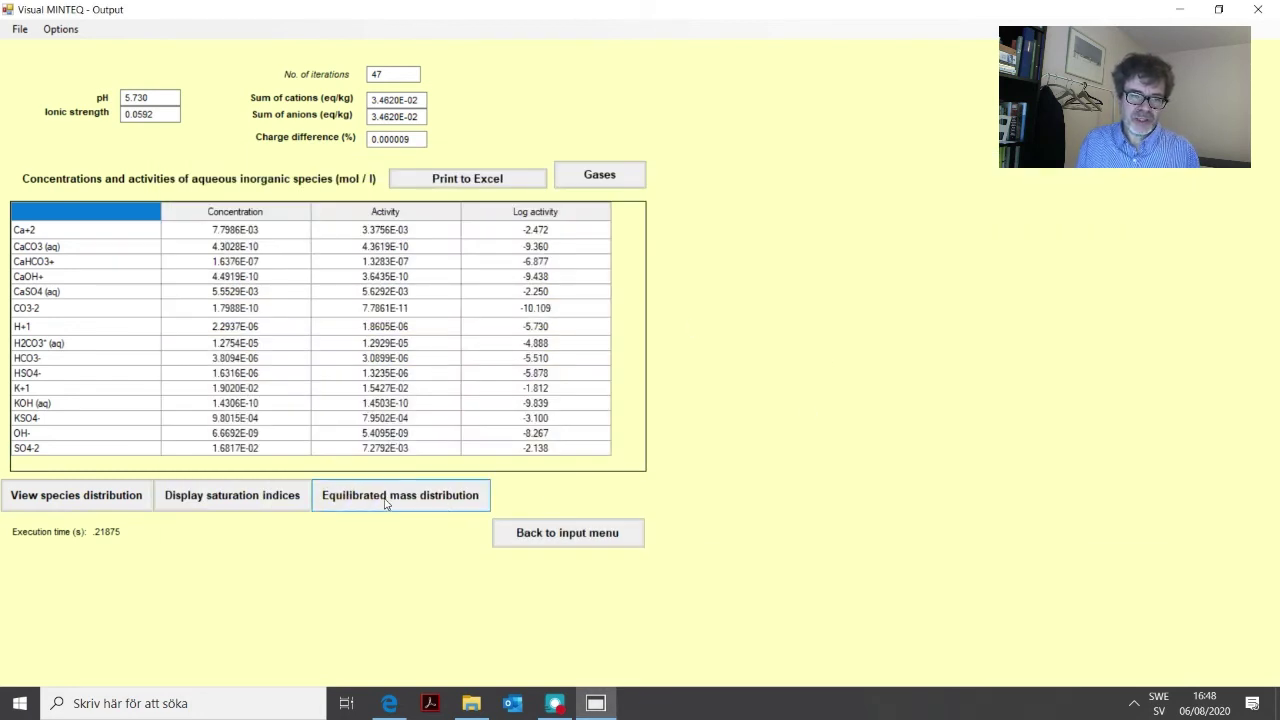
Step: Display the saturation indices for the minerals and check the value for gypsum
left_click(232, 497)
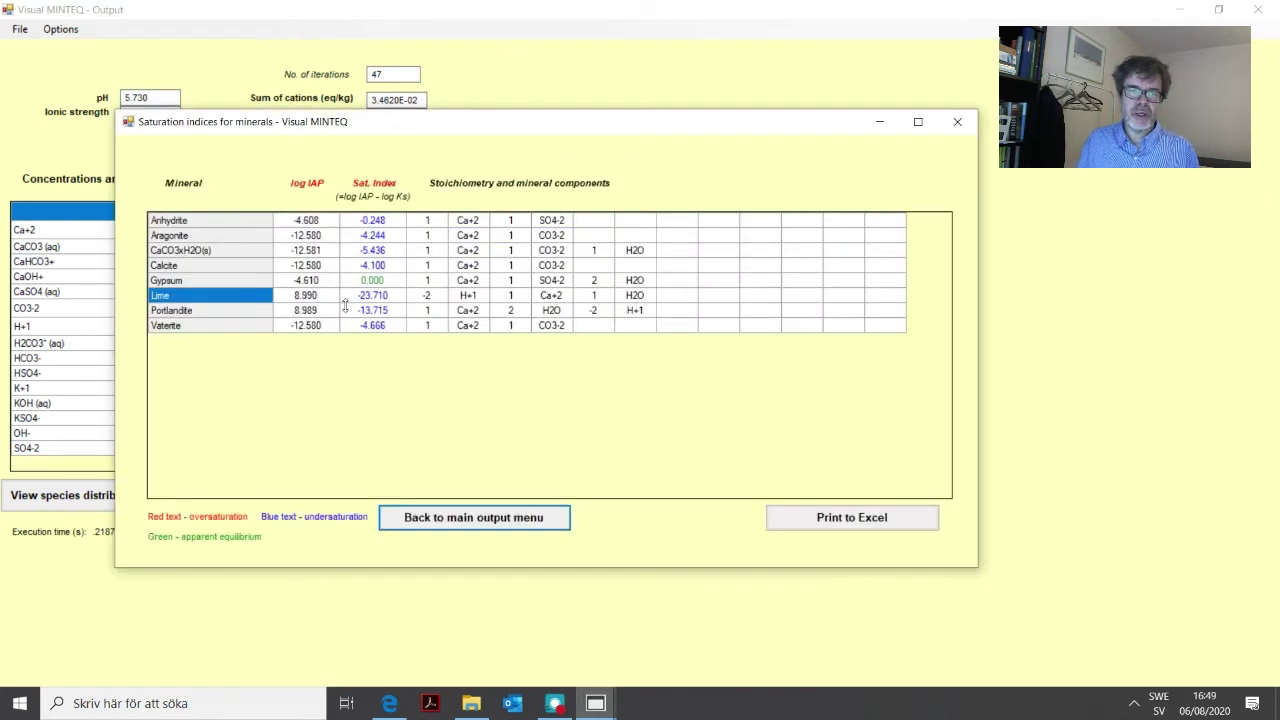
left_click(387, 281)
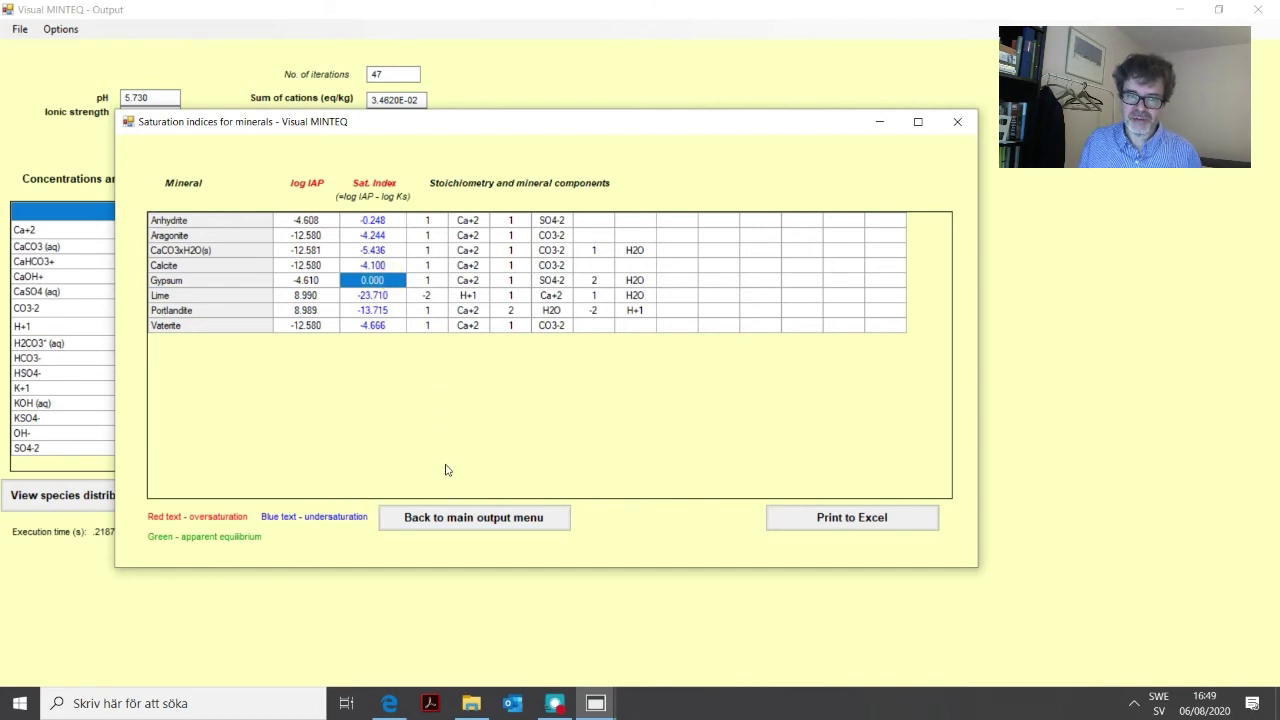
left_click(462, 519)
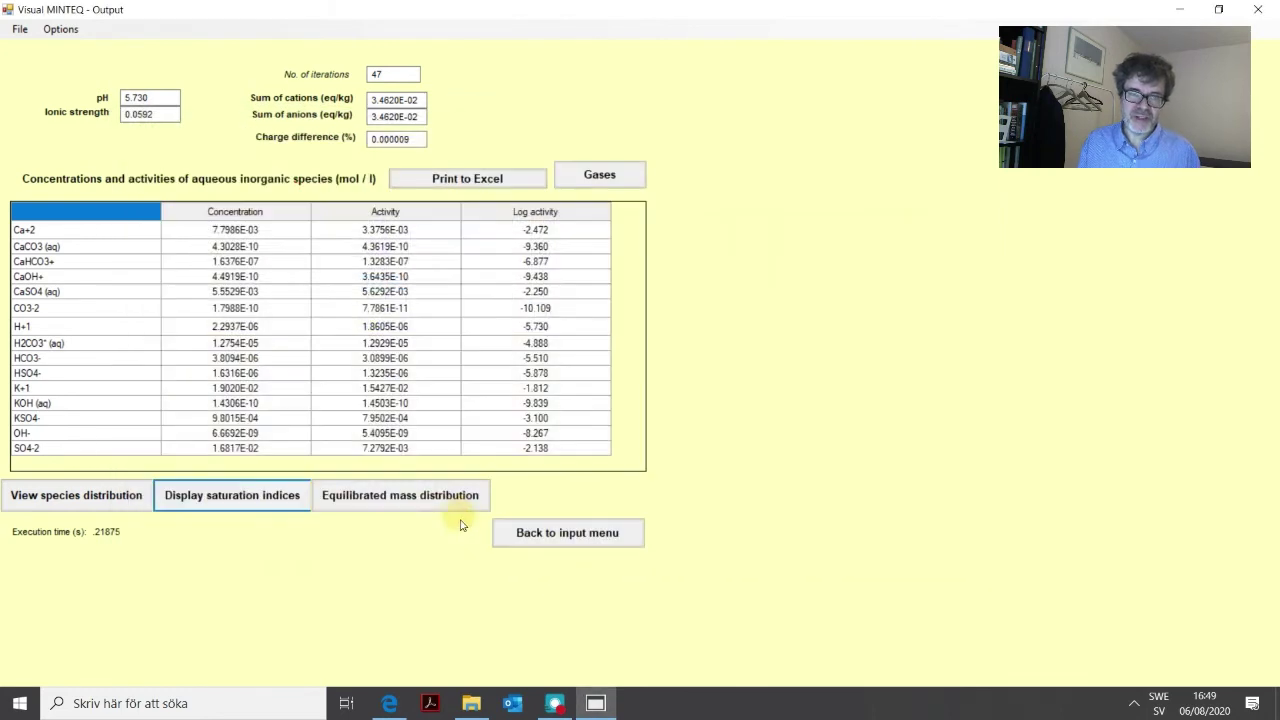
Step: Review the equilibrated mass distribution again and return to the input menu
left_click(395, 497)
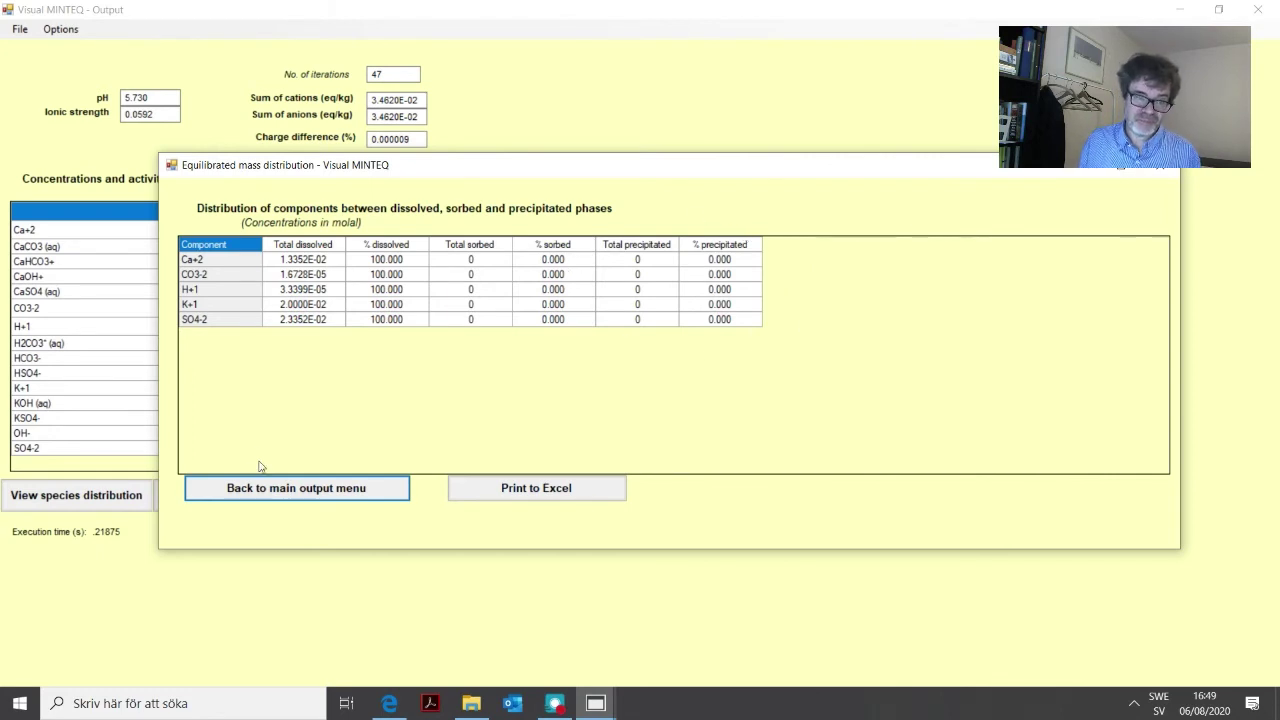
left_click(296, 492)
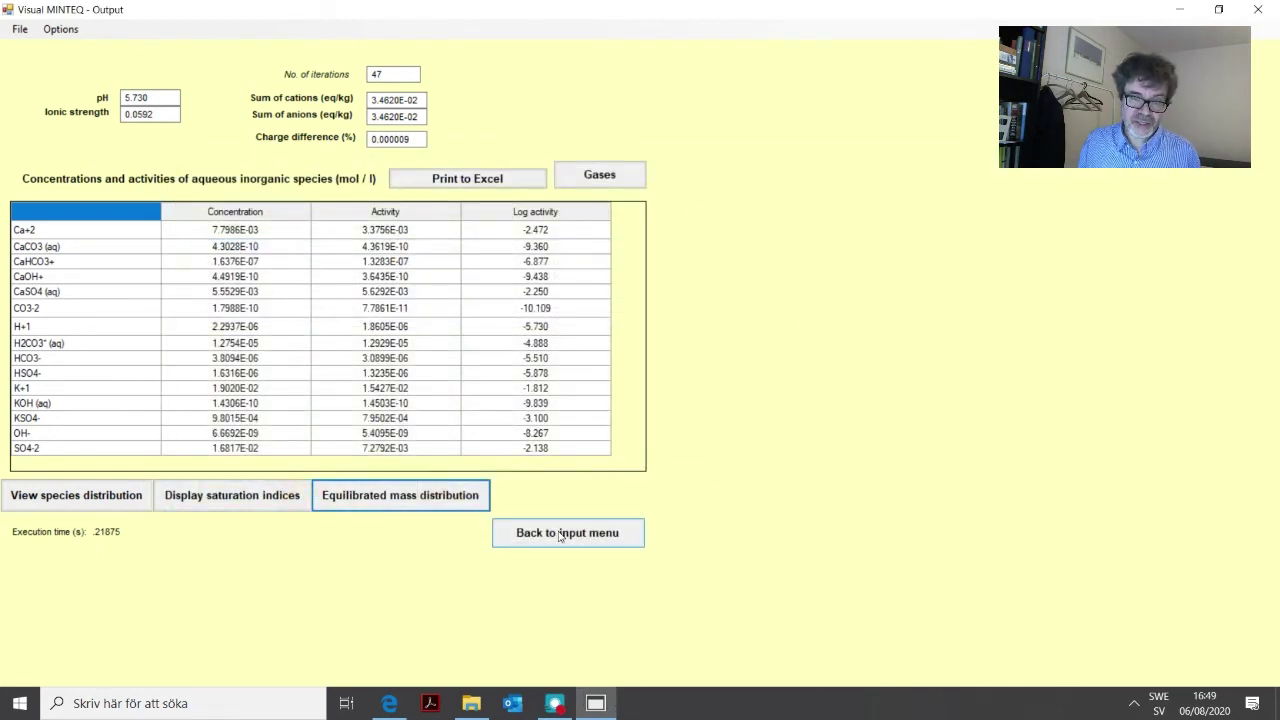
left_click(560, 535)
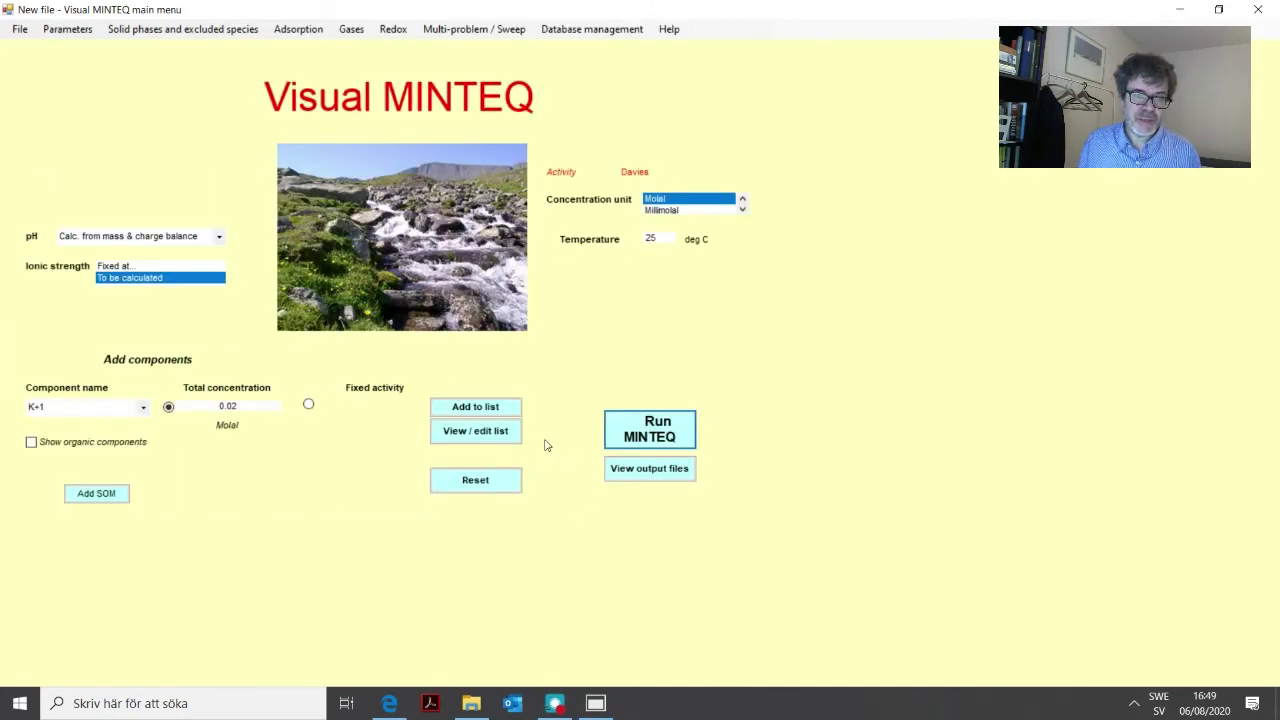
Step: Delete the K+1, SO4-2 and Ca+2 components from the present problem
left_click(478, 435)
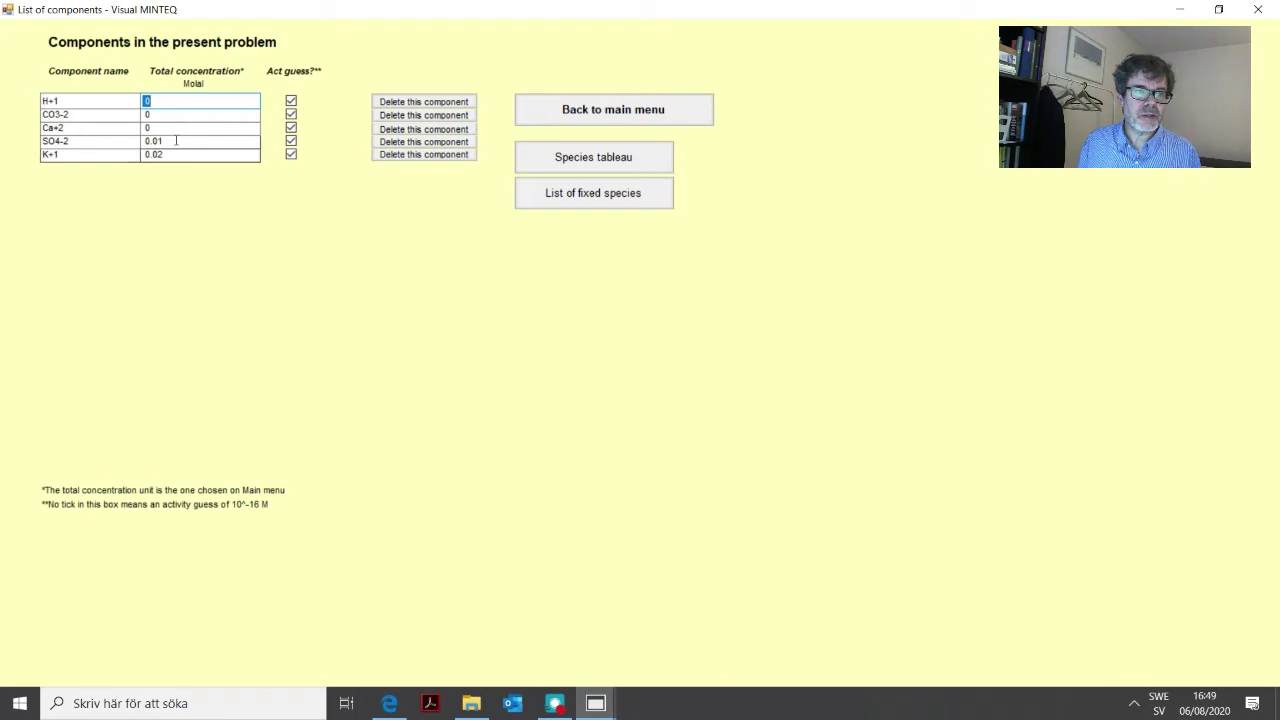
left_click(427, 157)
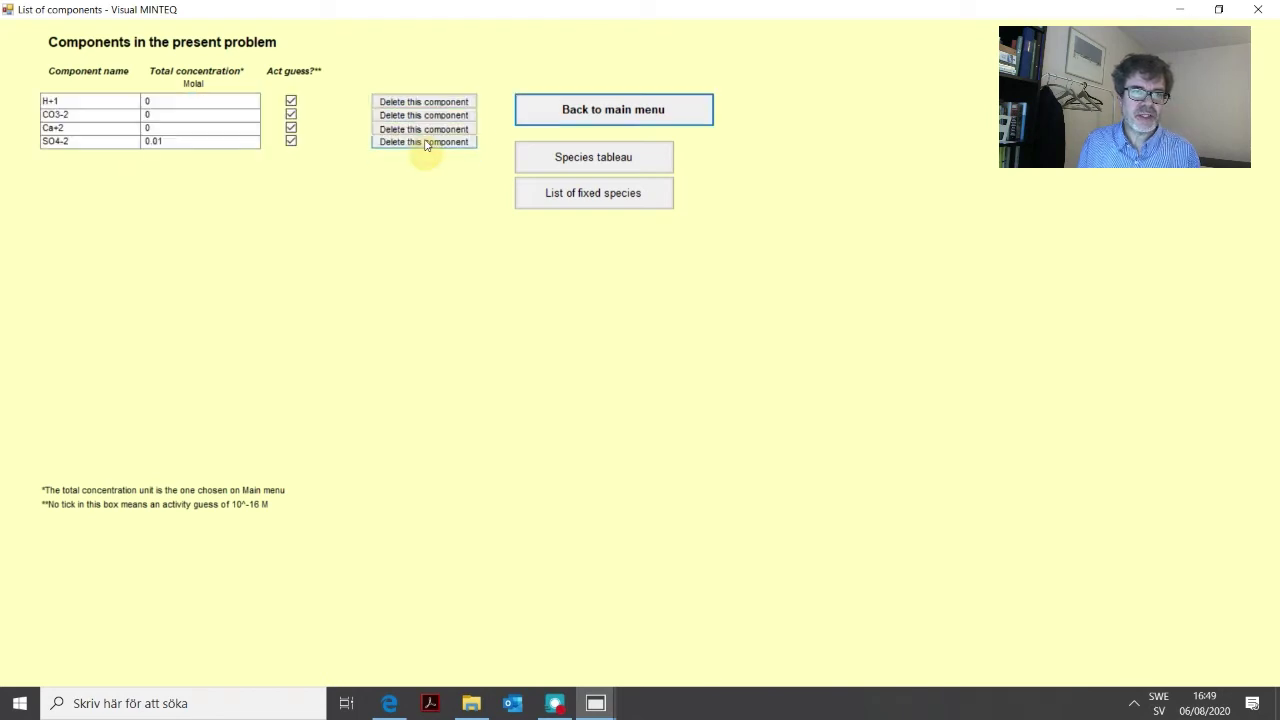
left_click(421, 144)
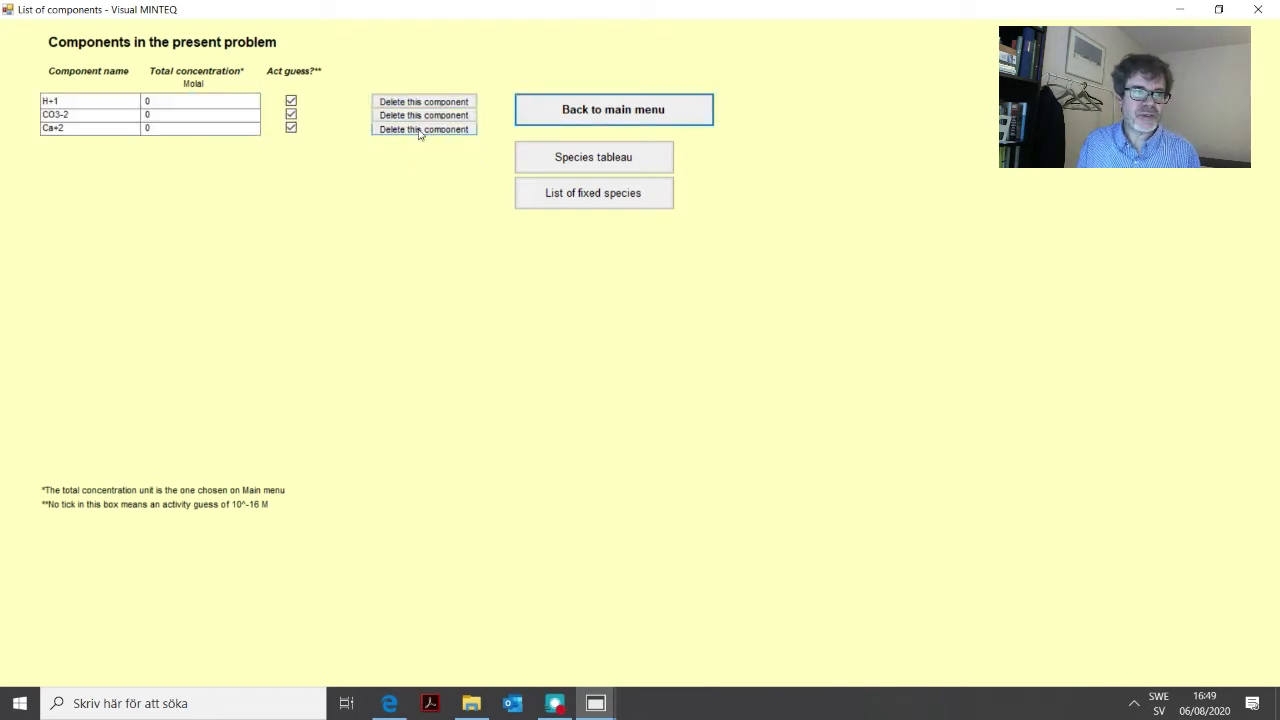
left_click(417, 130)
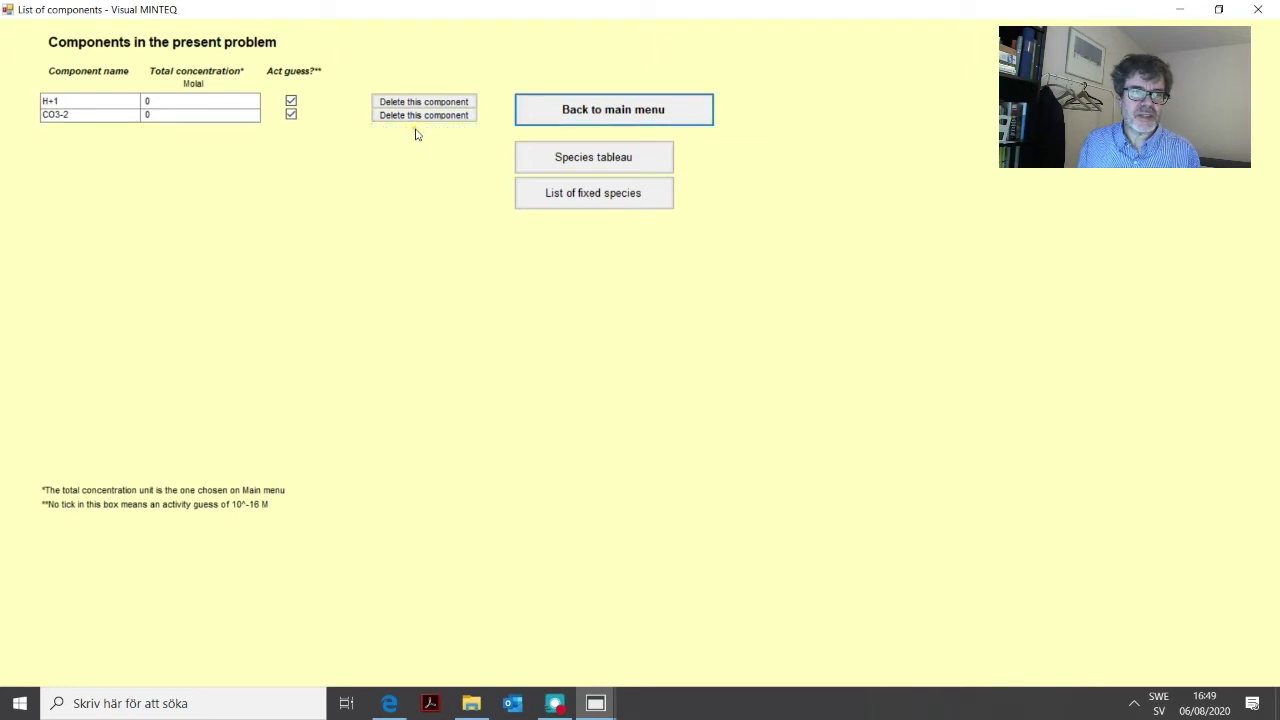
Step: Delete Gypsum from the fixed species and return to the main menu
left_click(594, 192)
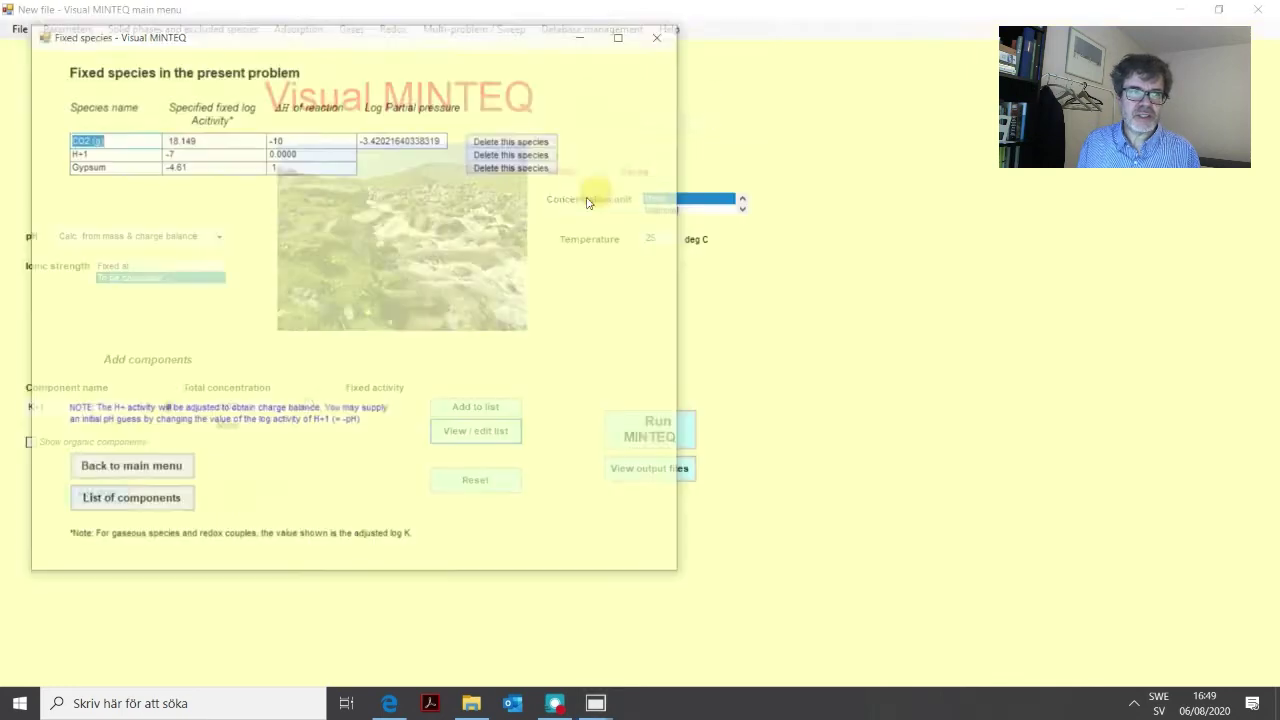
left_click(489, 168)
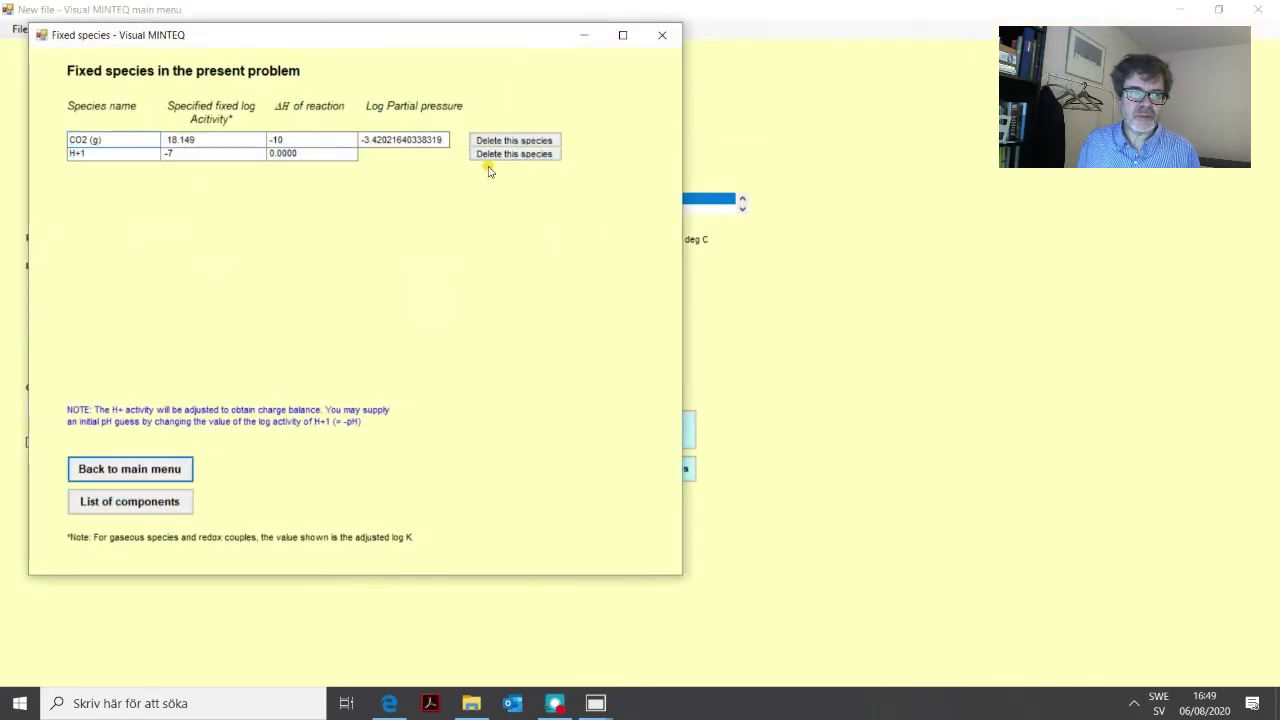
left_click(160, 468)
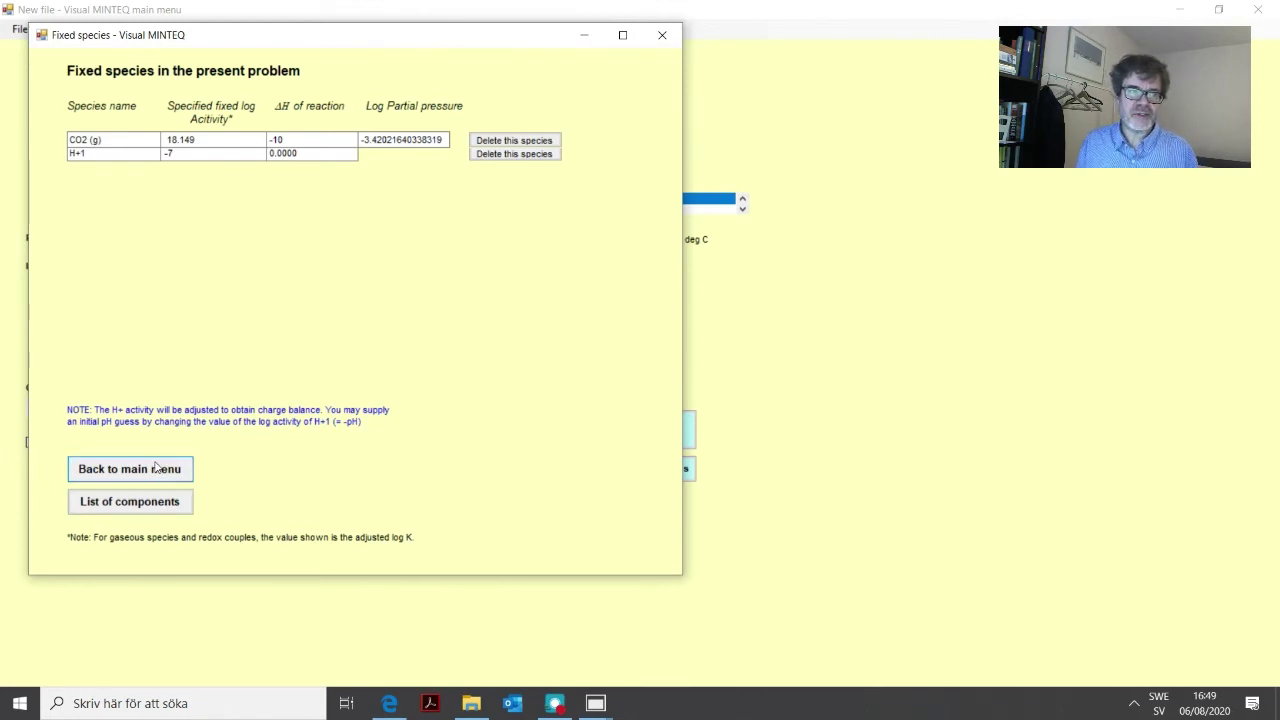
left_click(152, 470)
left_click(152, 470)
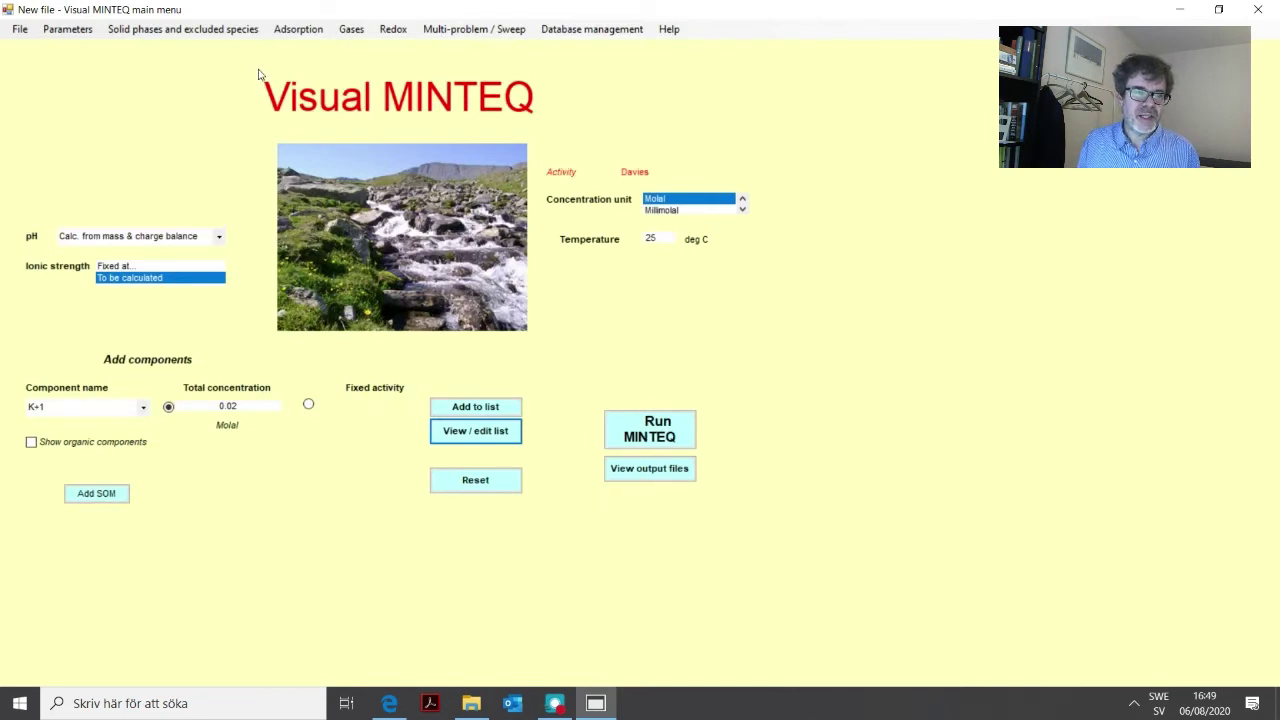
Step: Add Gypsum as a possible solid phase with log Ks -4.61 and return to the main menu
left_click(134, 31)
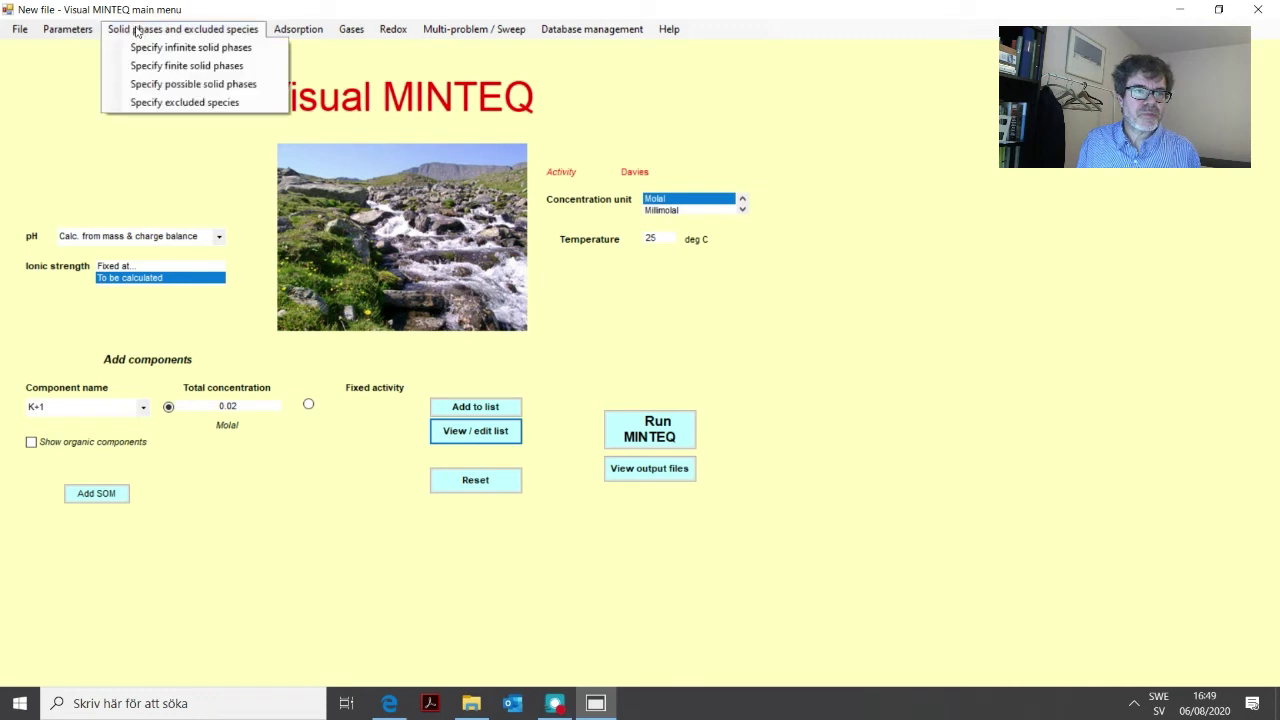
left_click(194, 86)
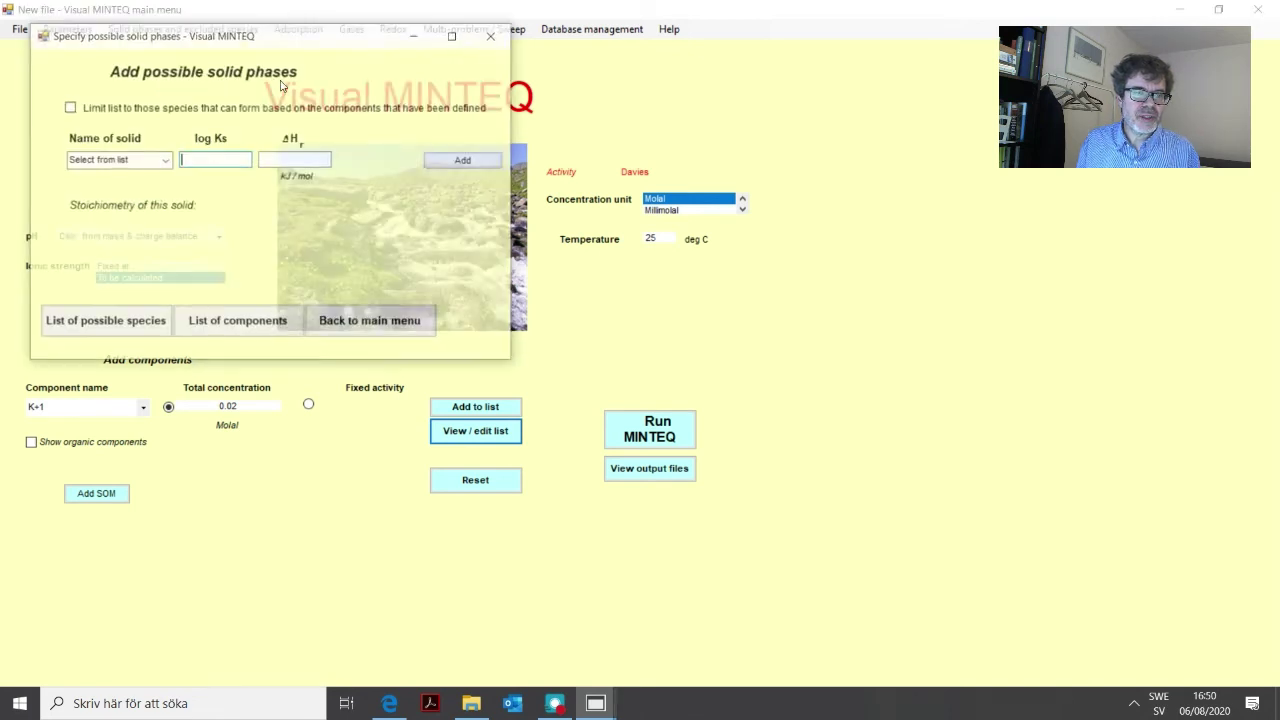
left_click(130, 160)
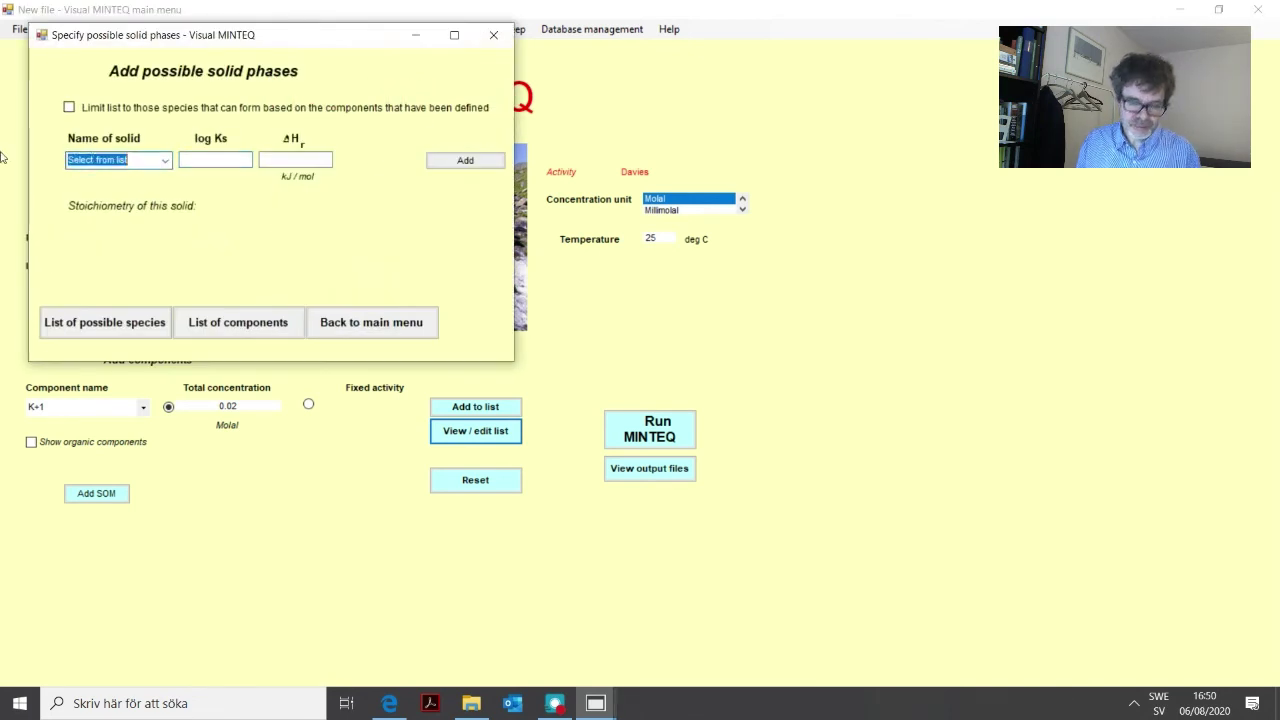
type("gyp")
left_click(165, 160)
left_click(130, 176)
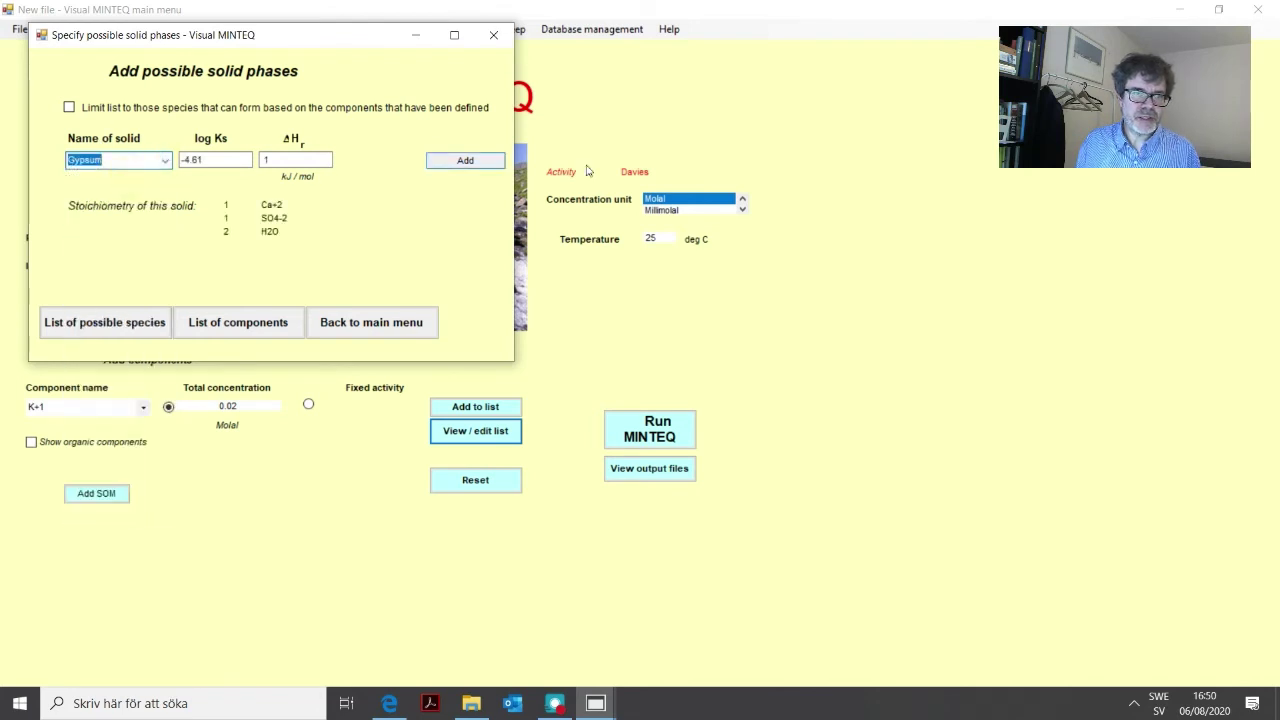
left_click(468, 163)
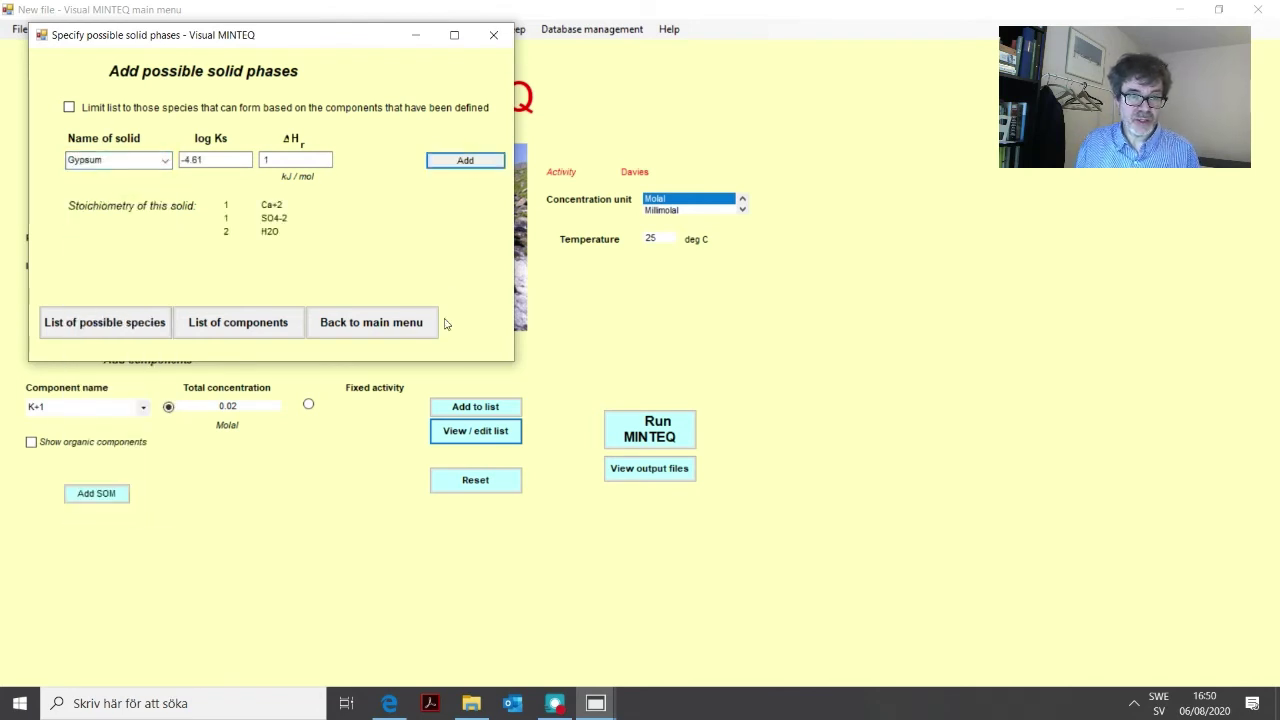
left_click(392, 329)
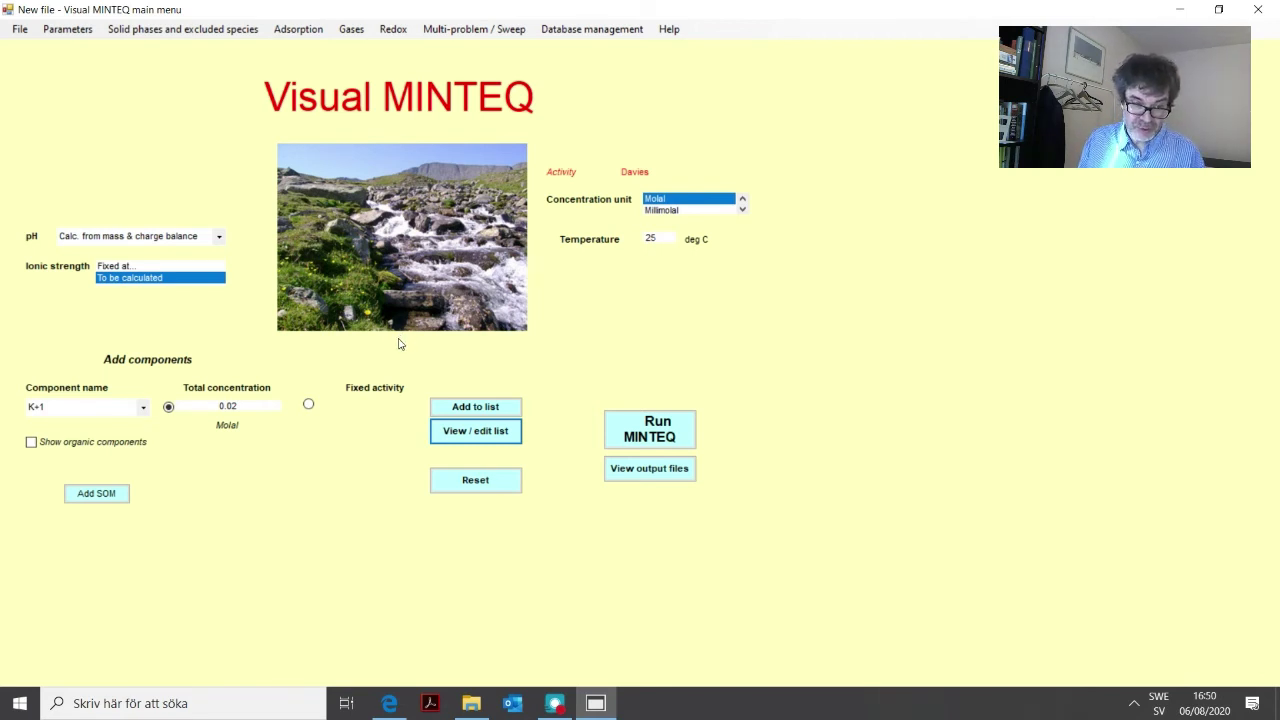
Step: Set the total concentrations of Ca+2 and SO4-2 to 0.01 molal each and run the equilibrium calculation
left_click(477, 433)
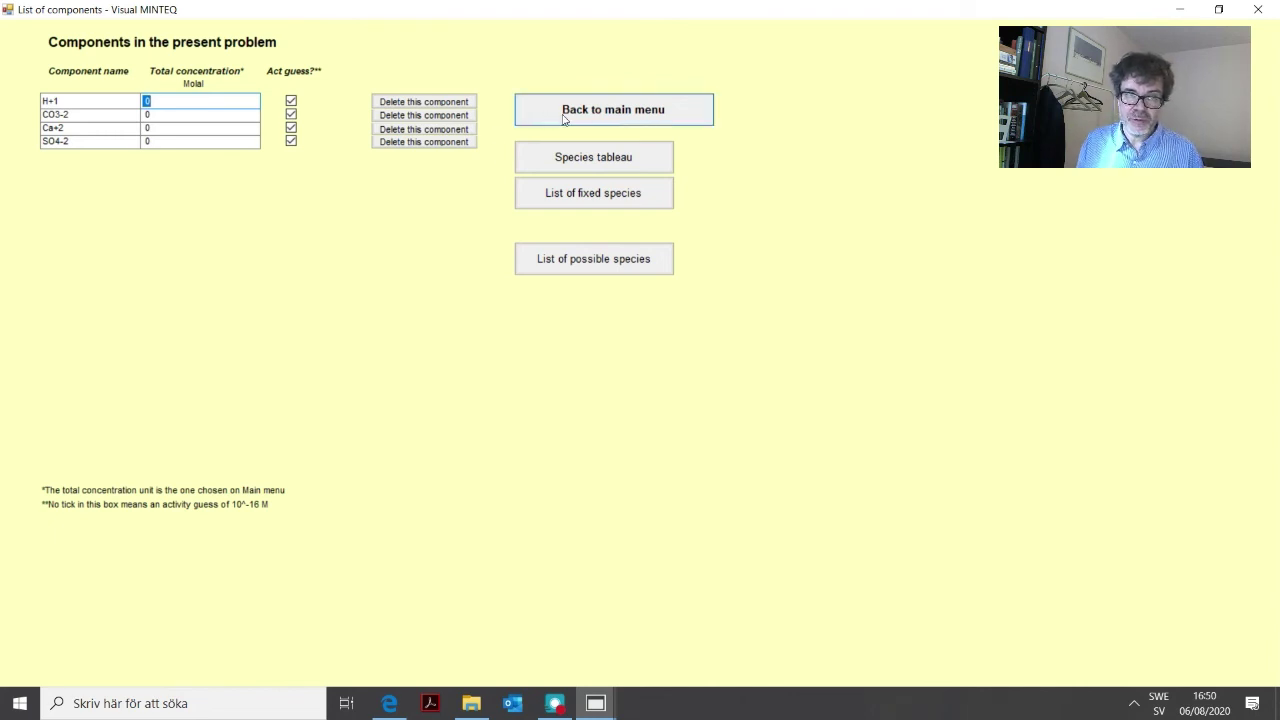
left_click(163, 128)
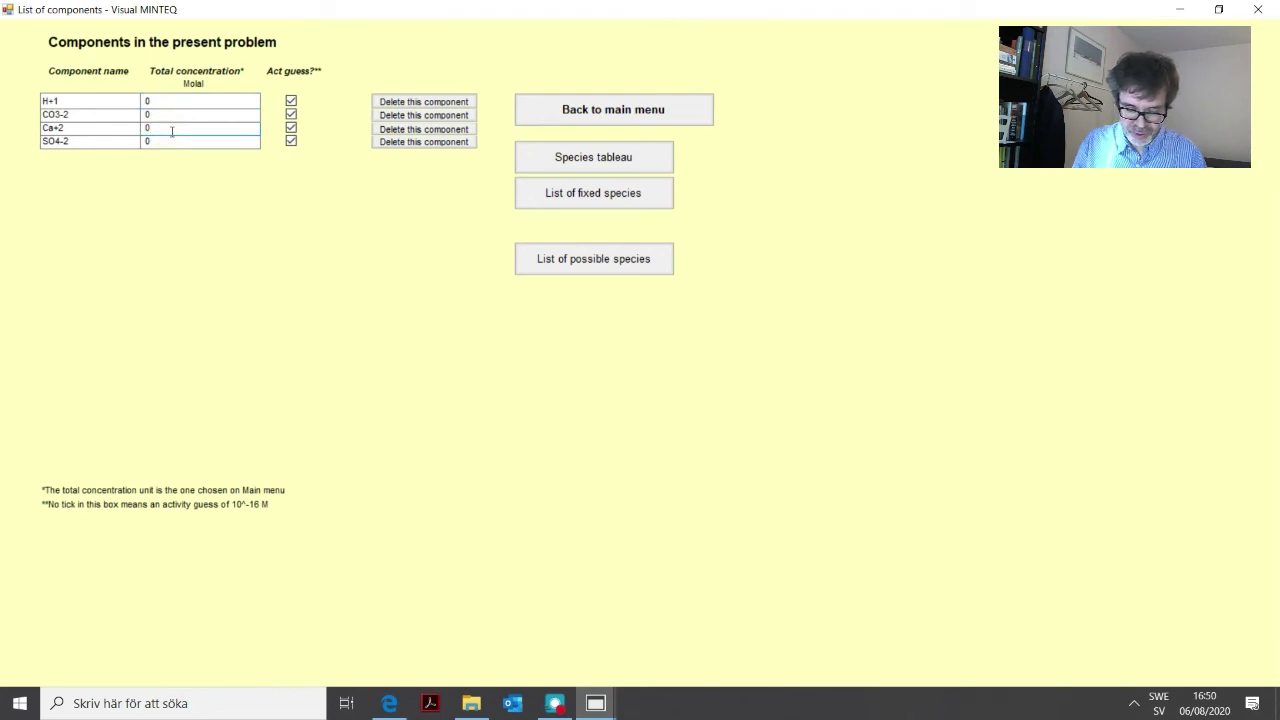
type(".01")
left_click(202, 136)
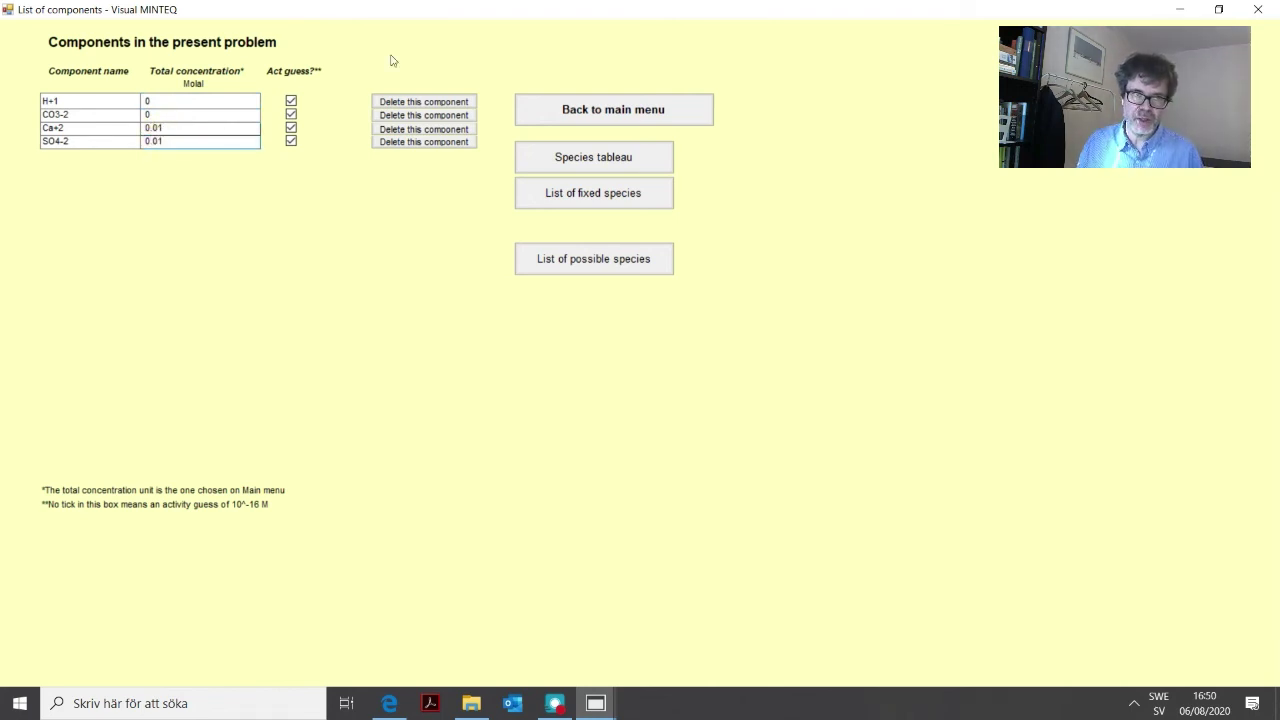
left_click(591, 112)
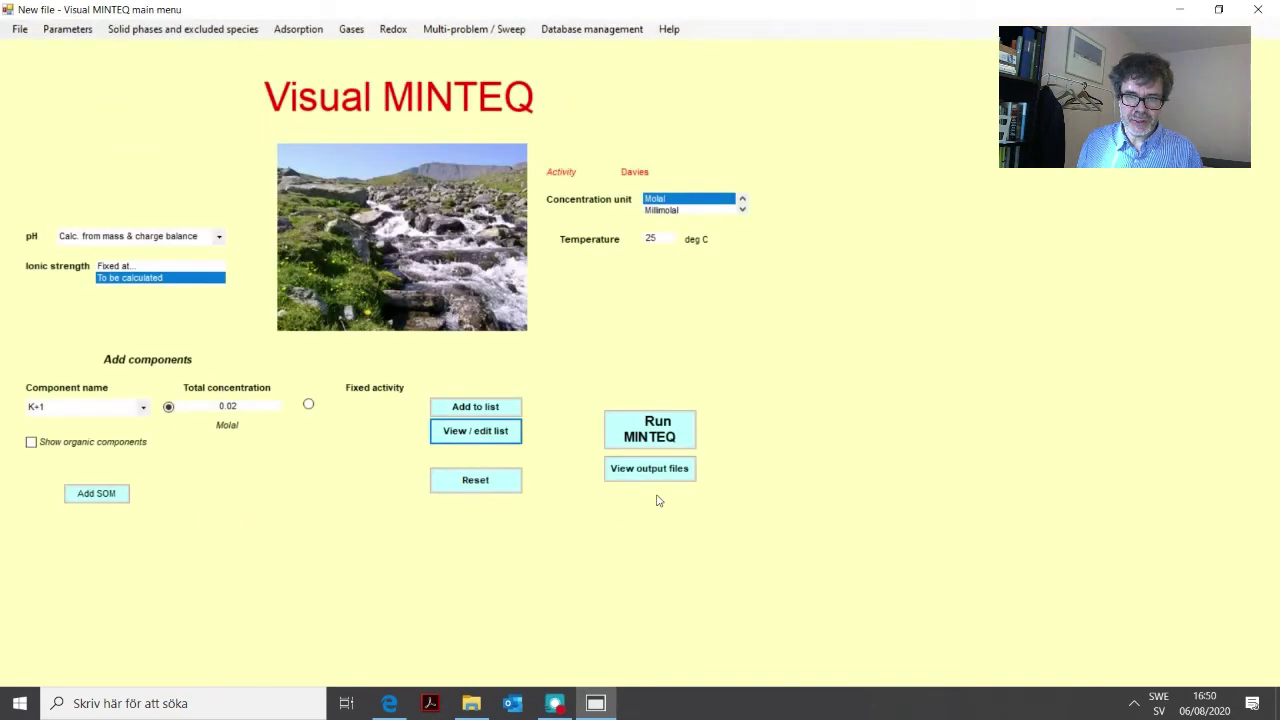
left_click(650, 426)
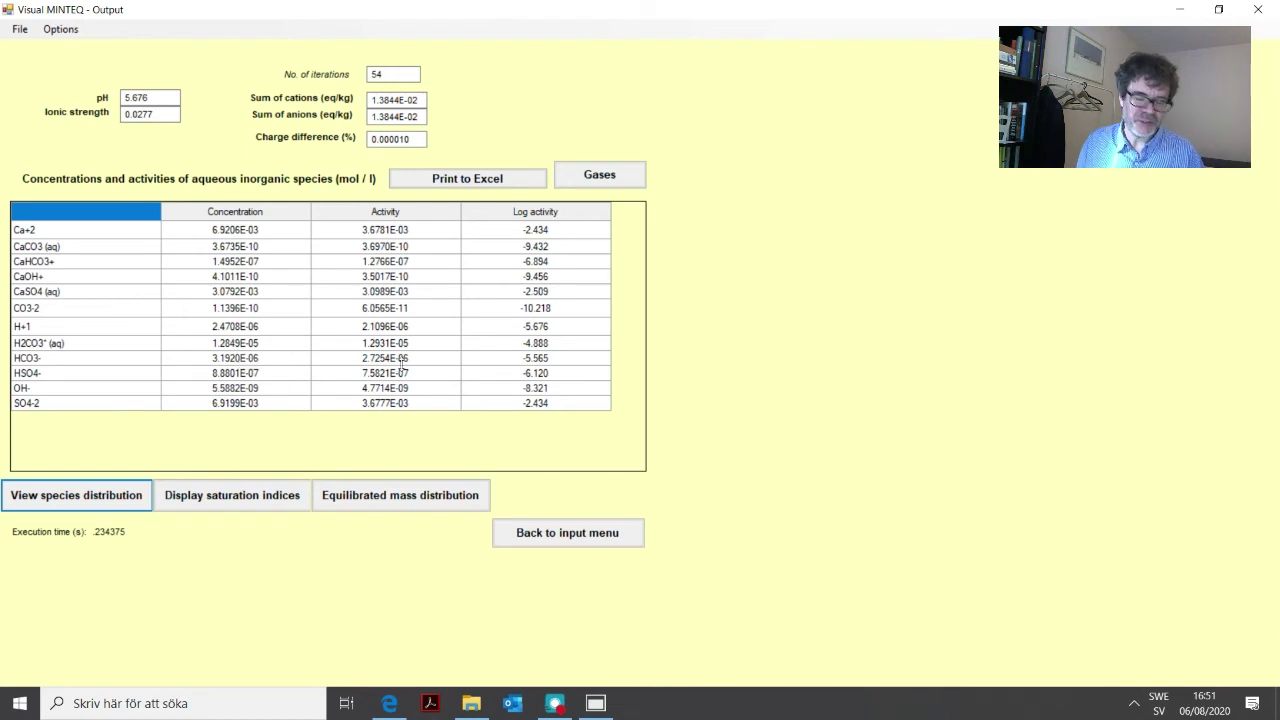
Step: Display the mineral saturation indices for this run and return to the input menu
left_click(232, 496)
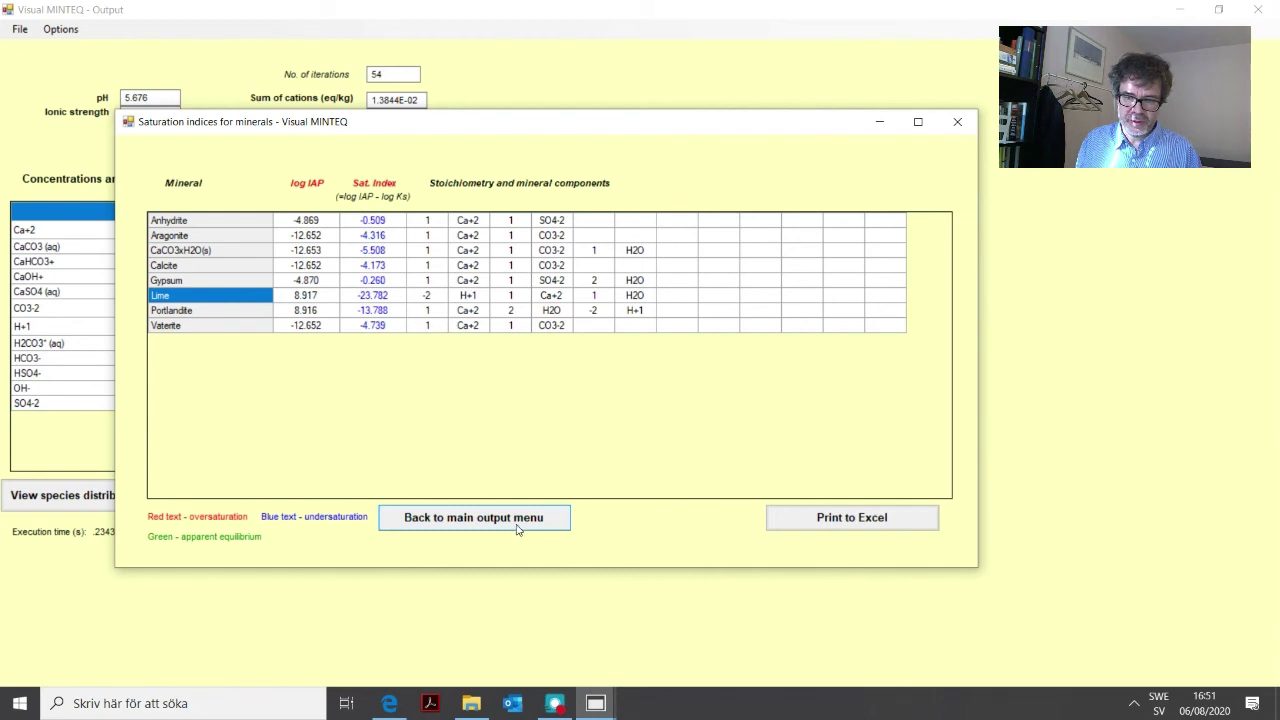
left_click(463, 522)
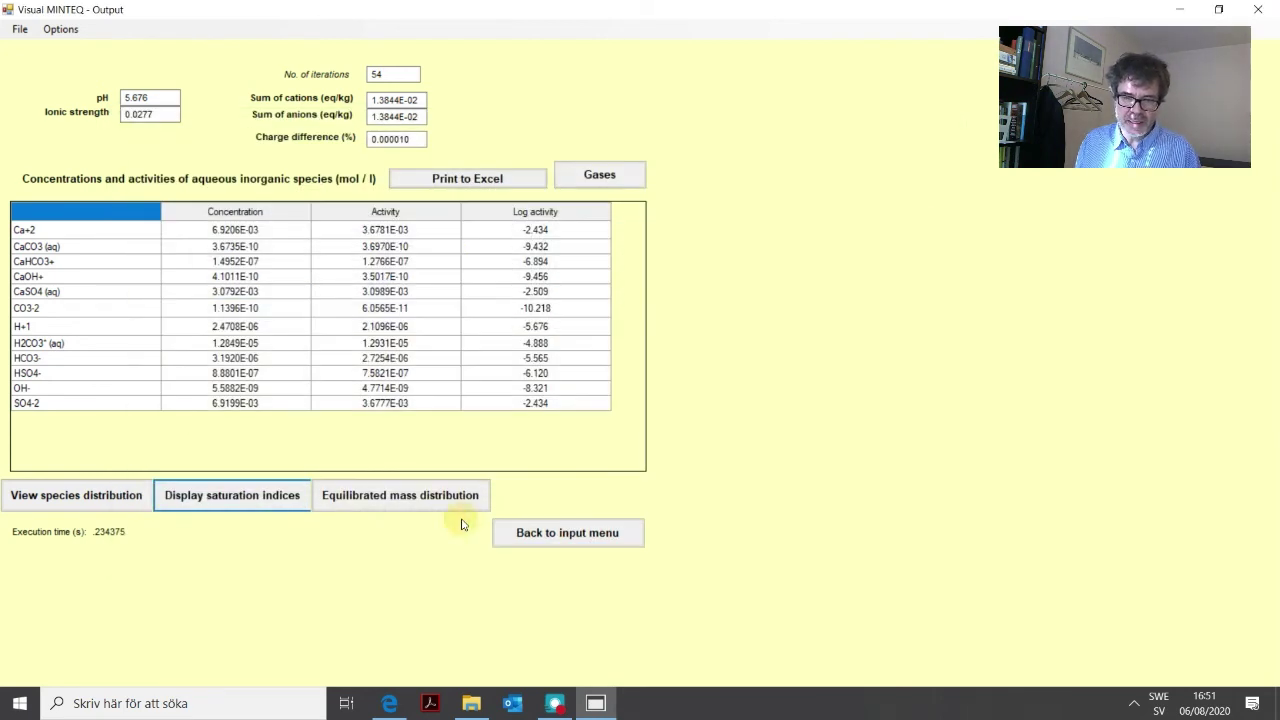
left_click(581, 535)
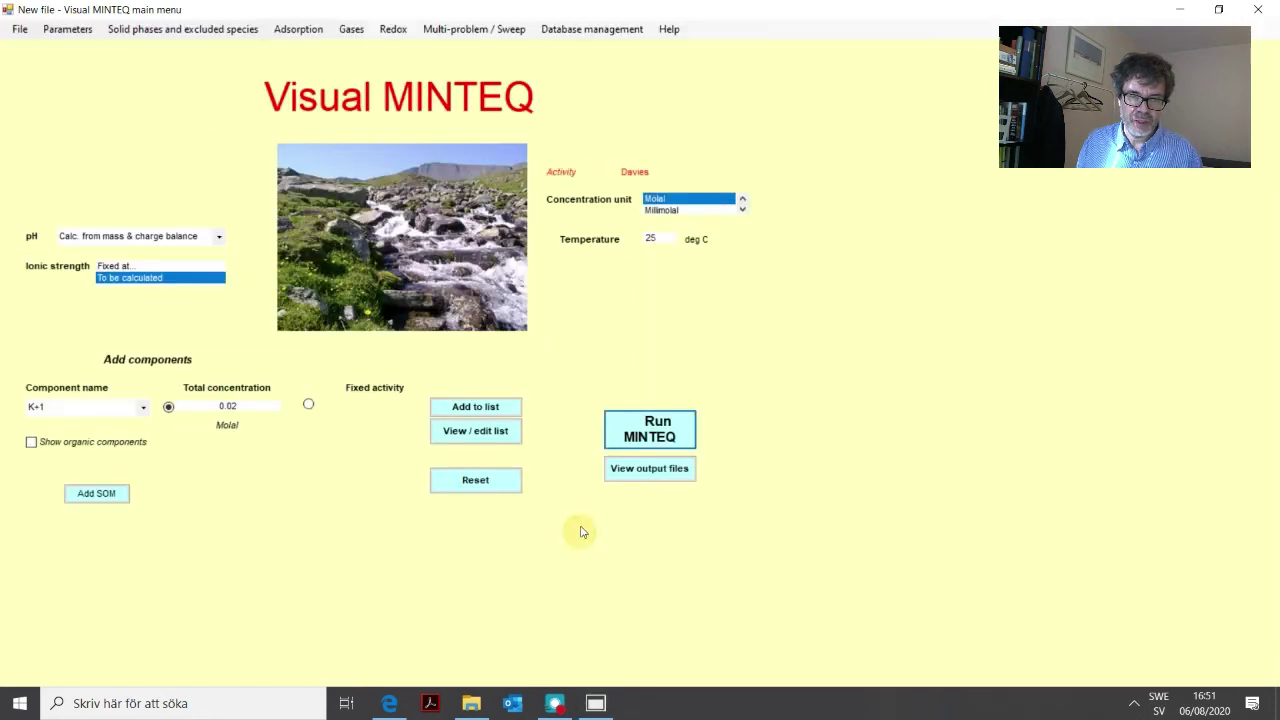
Step: Set the total concentrations of Ca+2 and SO4-2 to 0.02 molal each and run the equilibrium calculation
left_click(493, 434)
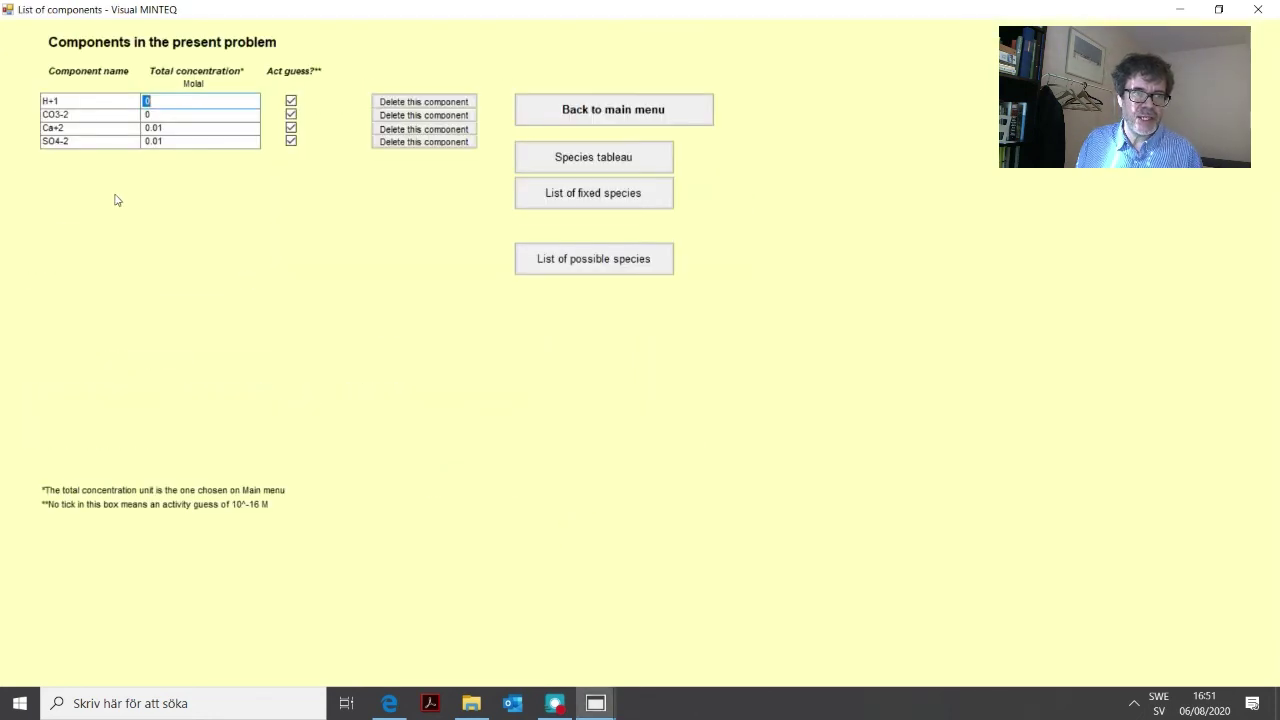
left_click(179, 127)
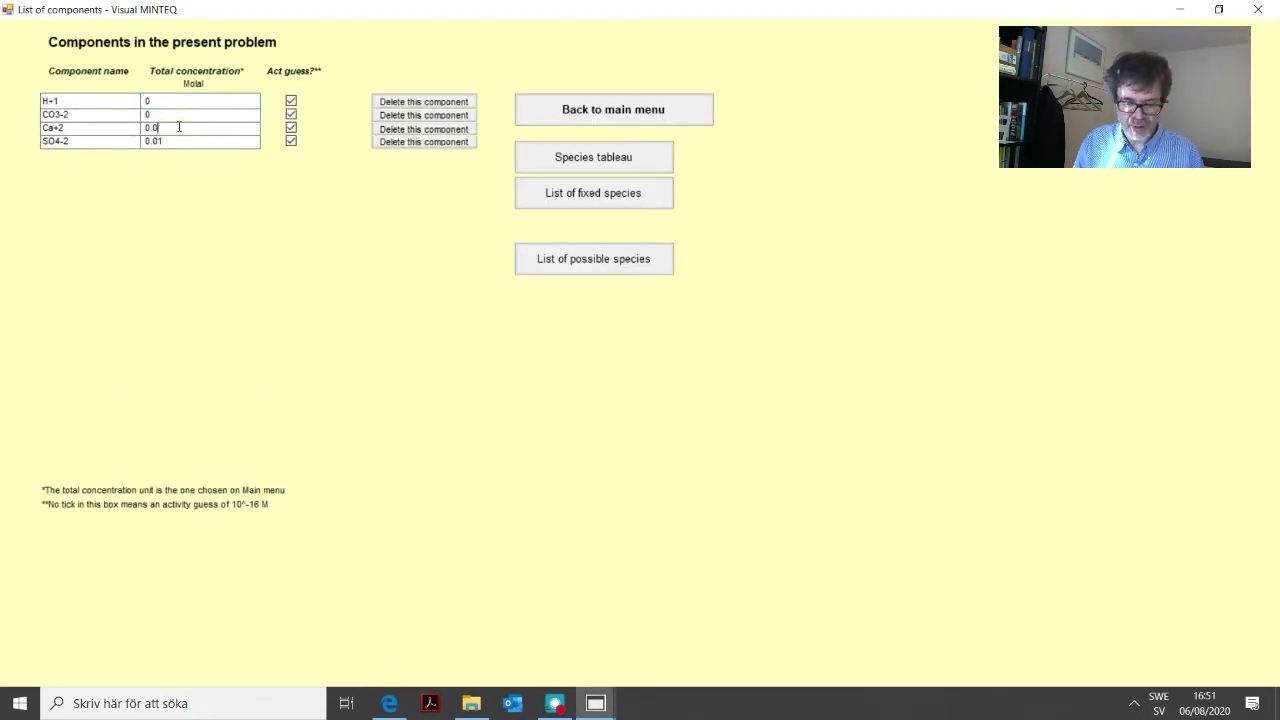
left_click(193, 140)
key("BackSpace")
type("2")
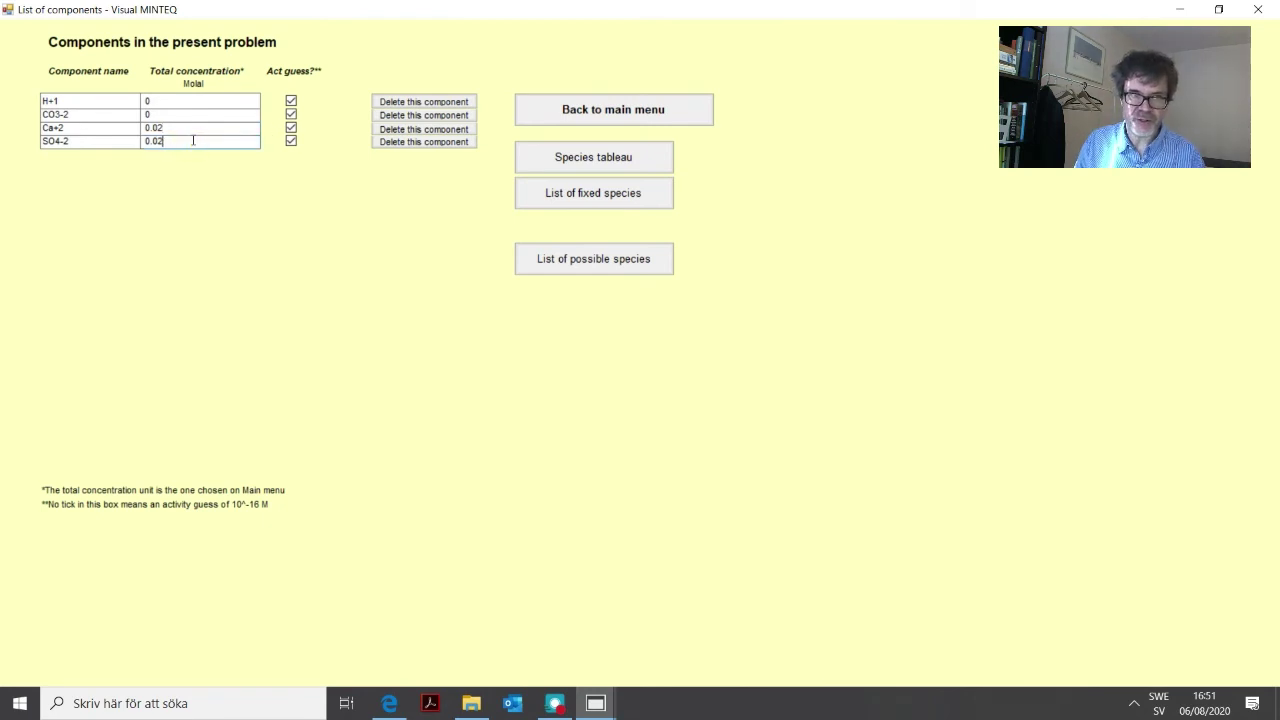
left_click(590, 110)
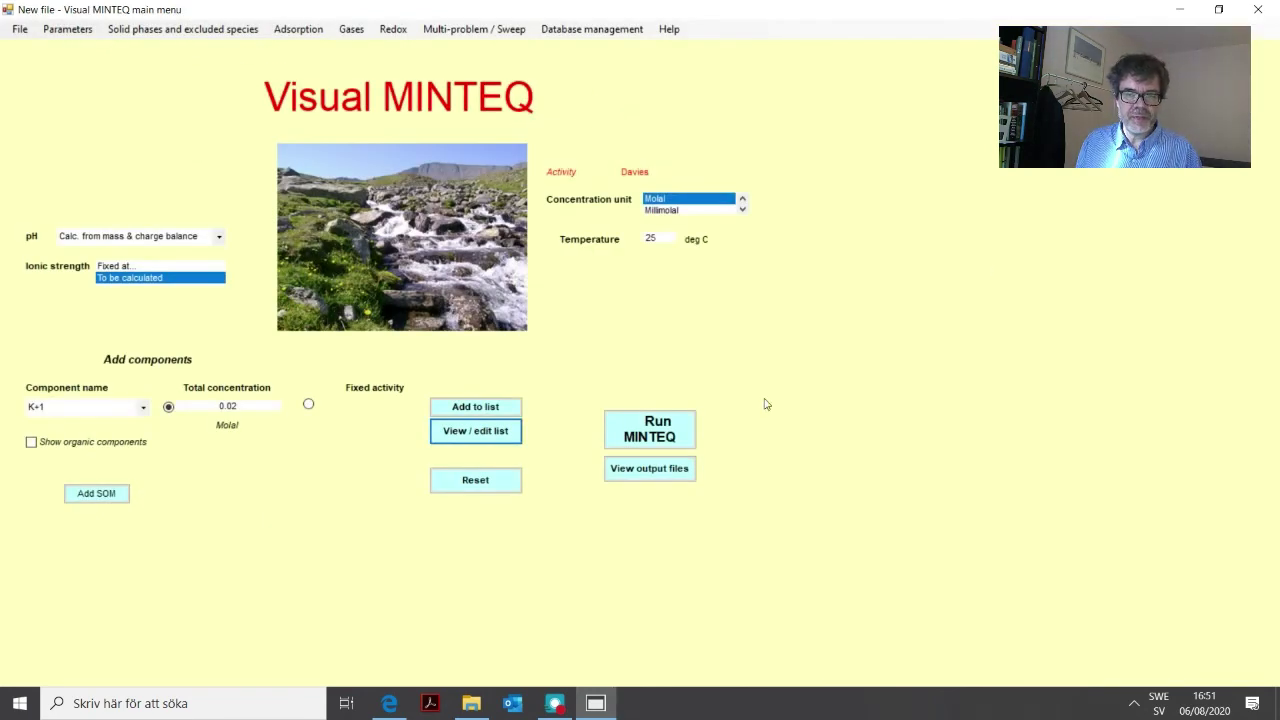
left_click(646, 436)
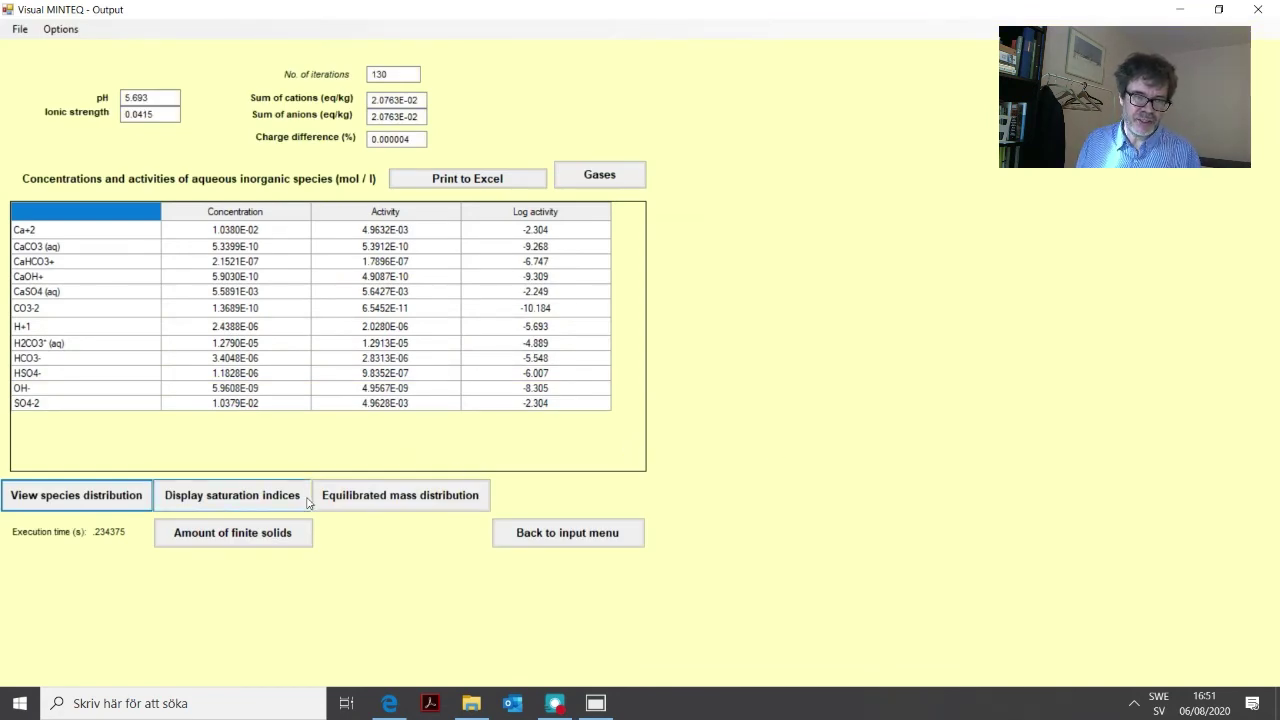
Step: Review the amount of finite solids and the equilibrated mass distribution, and return to the input menu
left_click(245, 538)
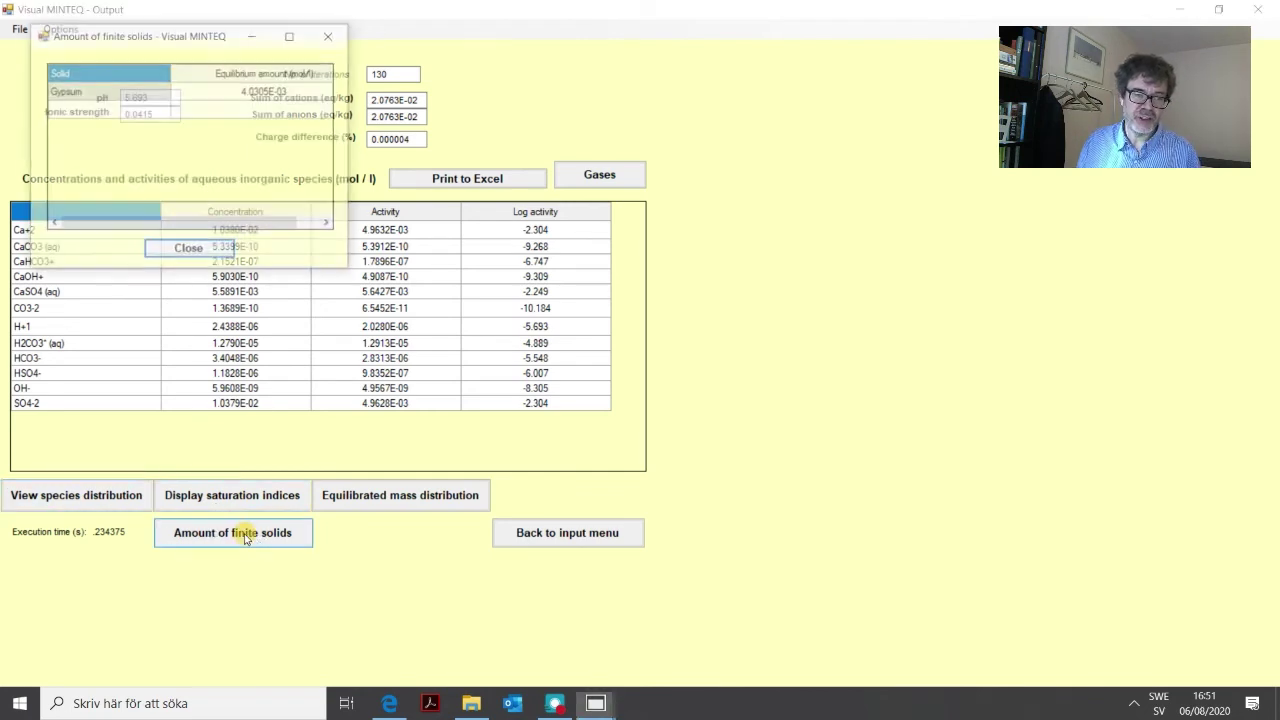
left_click_drag(177, 37, 689, 55)
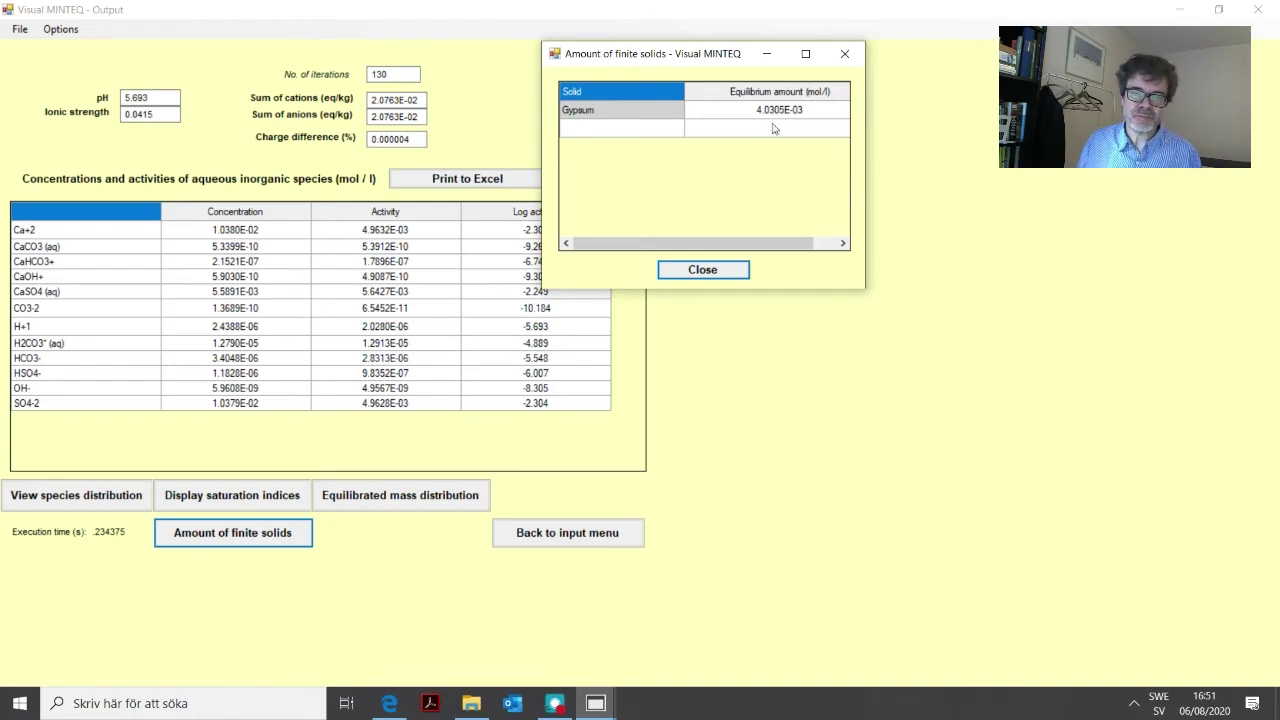
left_click(701, 271)
left_click(410, 497)
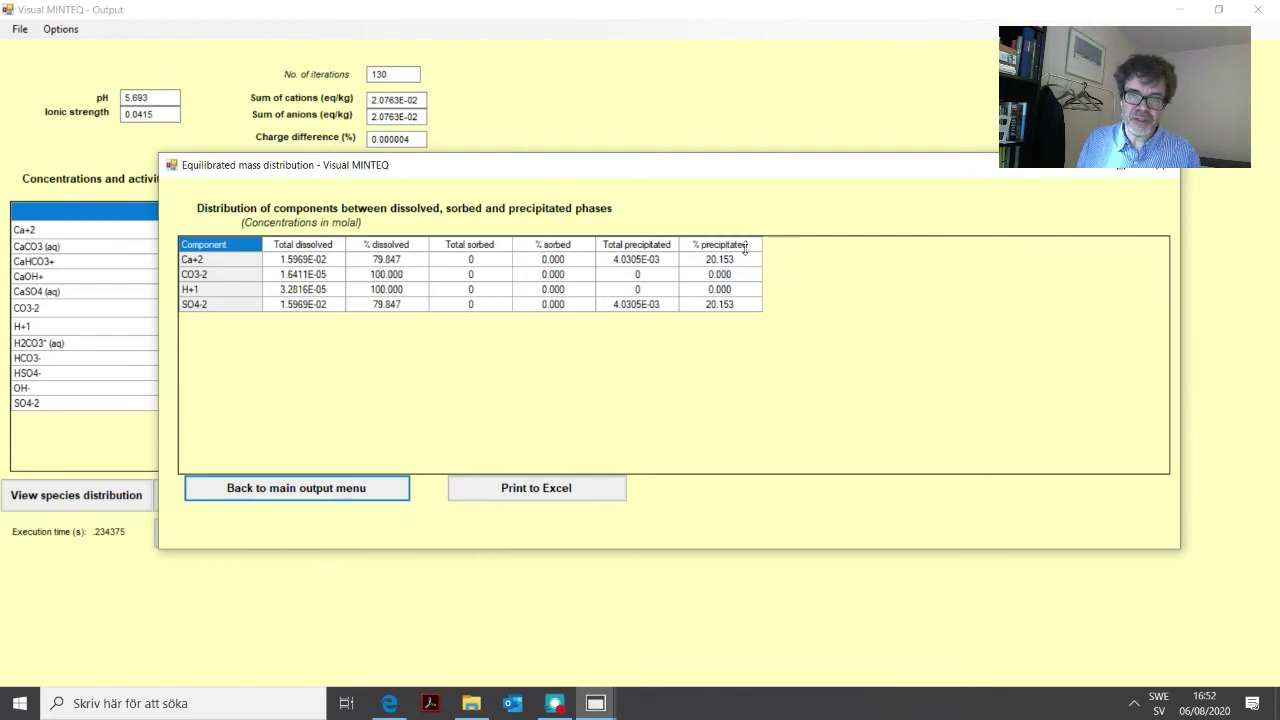
key("Return")
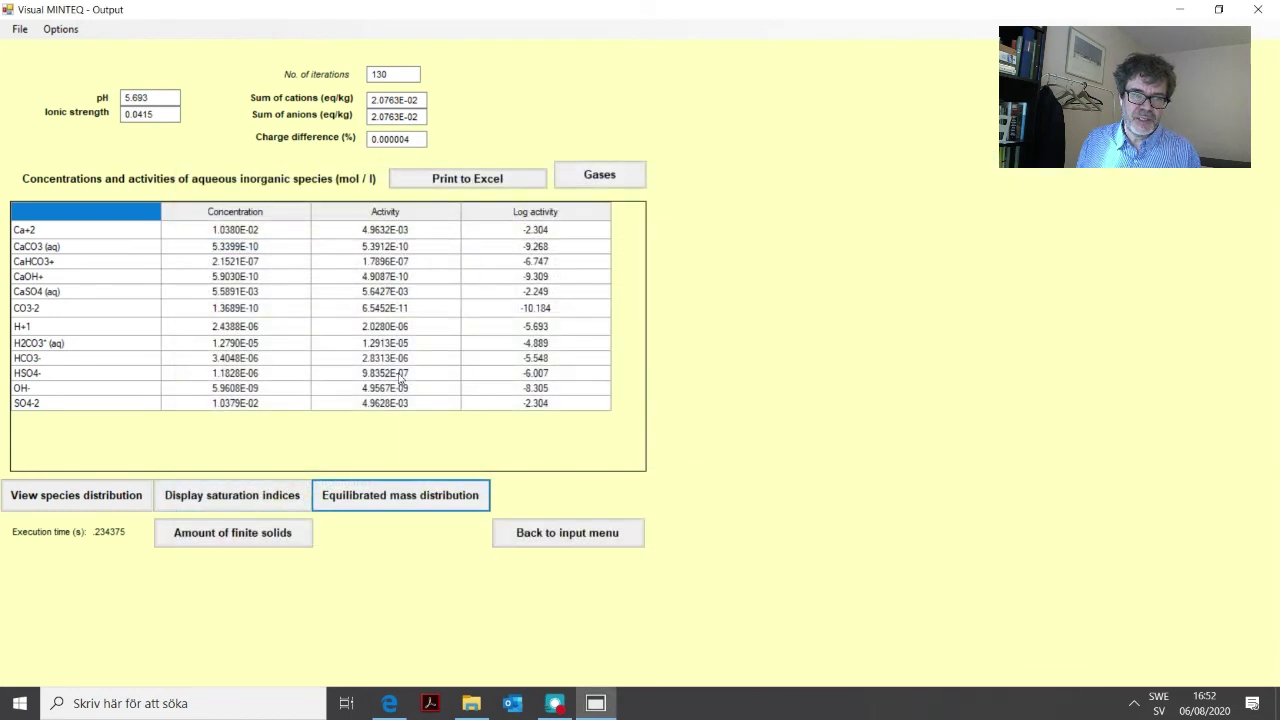
left_click(555, 537)
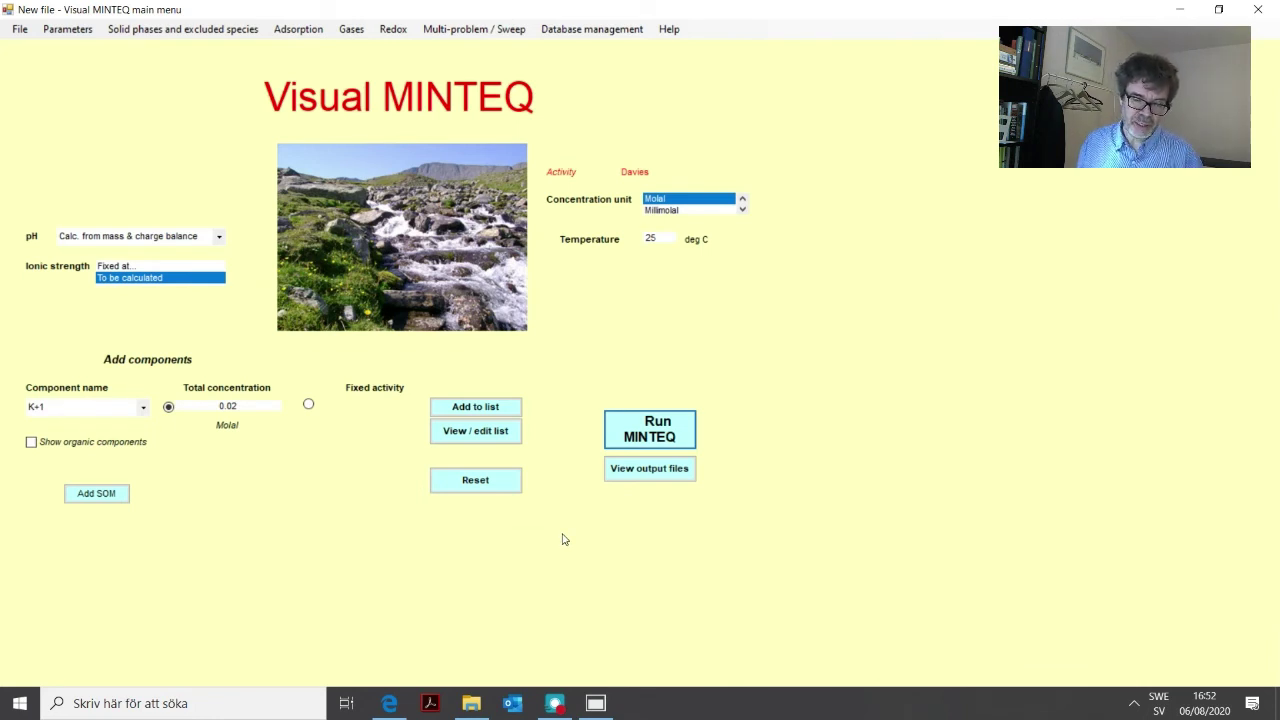
Step: Delete Gypsum from the possible species and return to the main menu
left_click(484, 434)
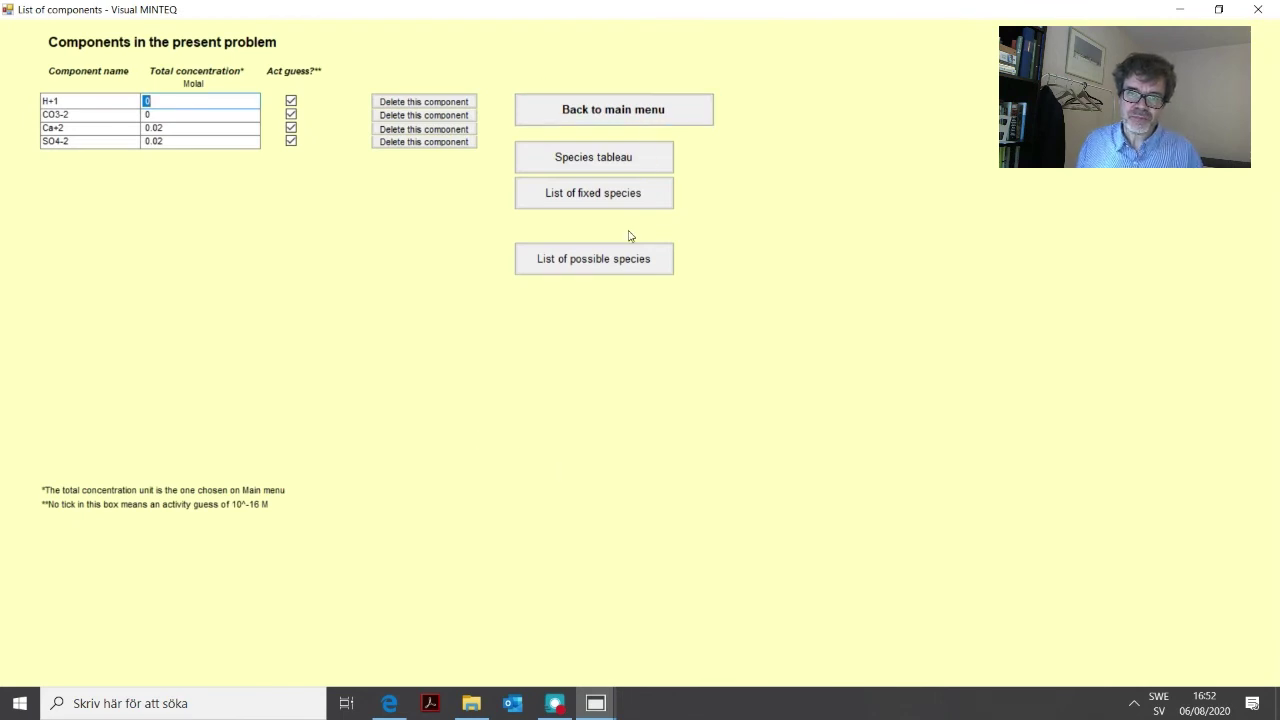
left_click(629, 268)
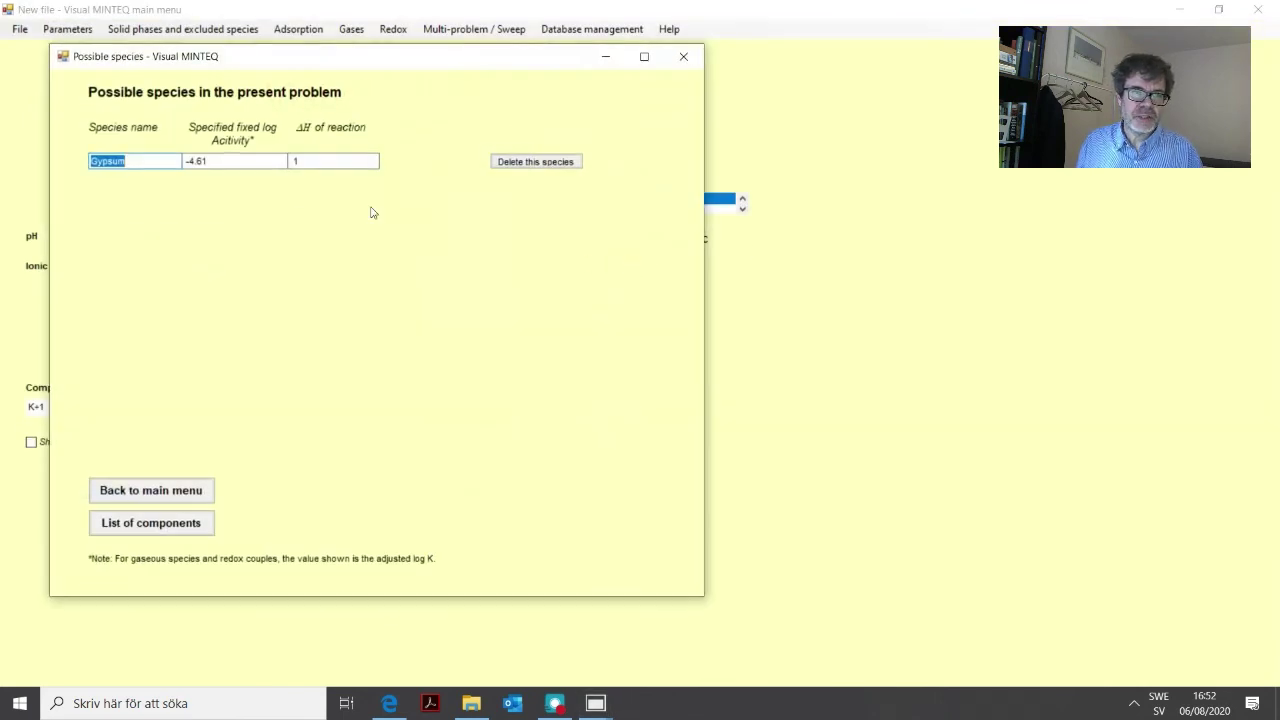
left_click(535, 161)
left_click(155, 490)
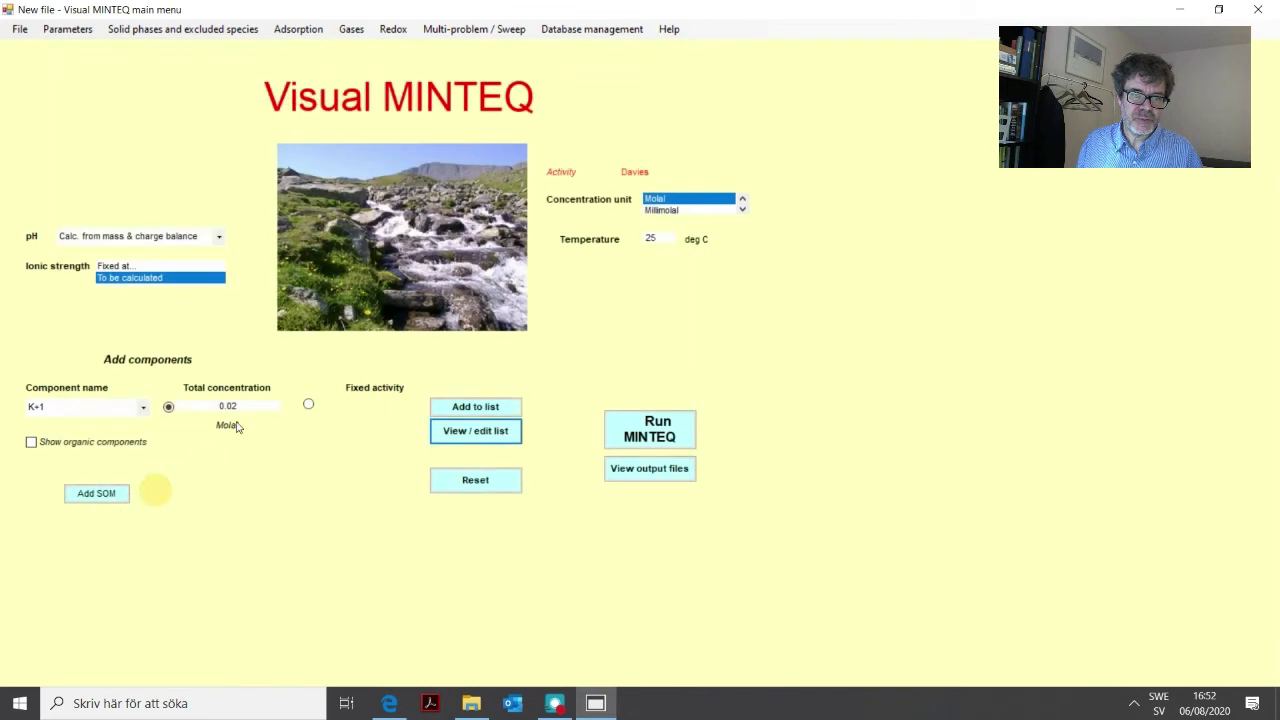
Step: Set the total concentrations of Ca+2 and SO4-2 to 0 and return to the main menu
left_click(482, 432)
left_click(165, 128)
left_click(191, 129)
type("0")
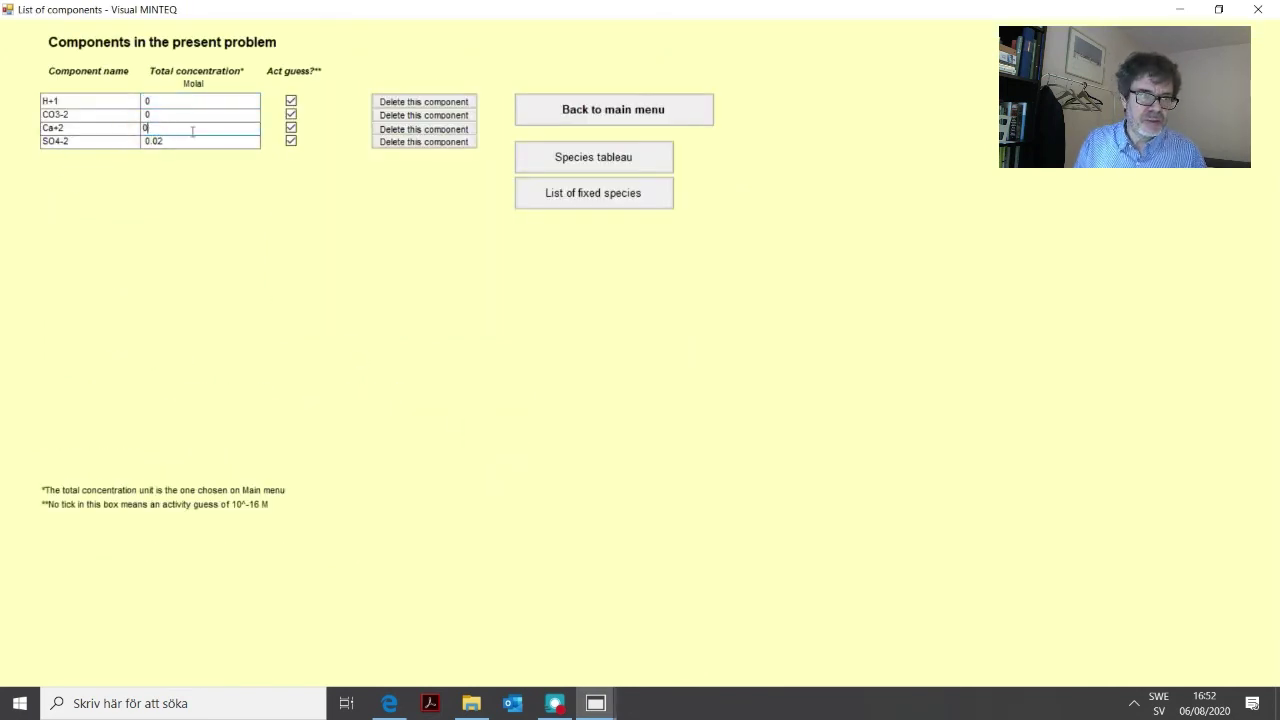
left_click(180, 141)
left_click(180, 141)
type("0")
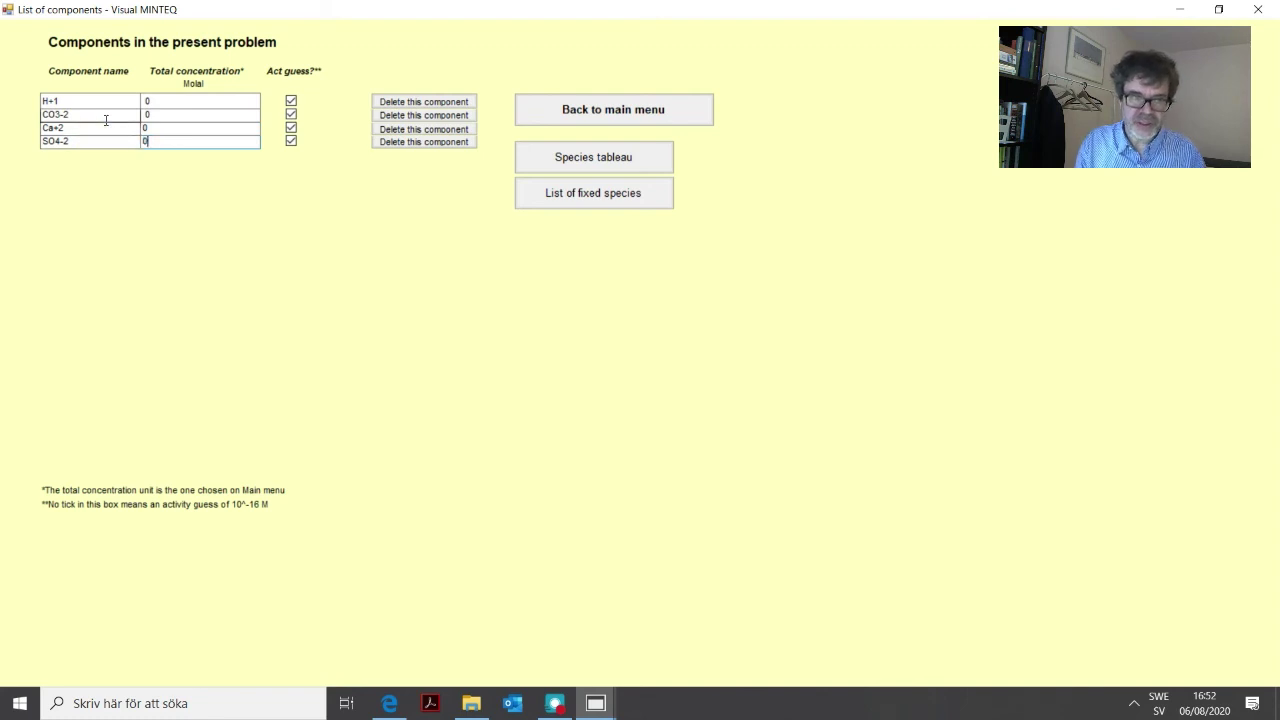
left_click(601, 105)
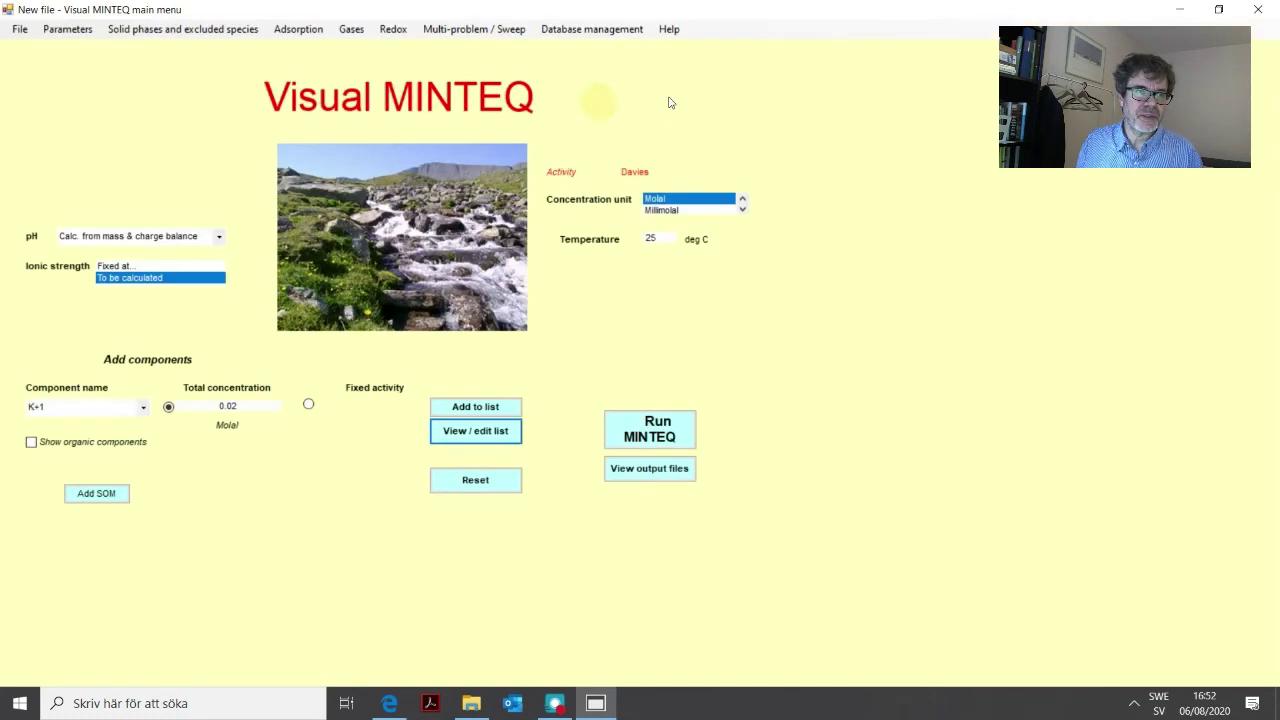
Step: Add Gypsum as a finite solid phase with log Ks -4.61 and an amount of 0.01 molal, and return to the main menu
left_click(158, 31)
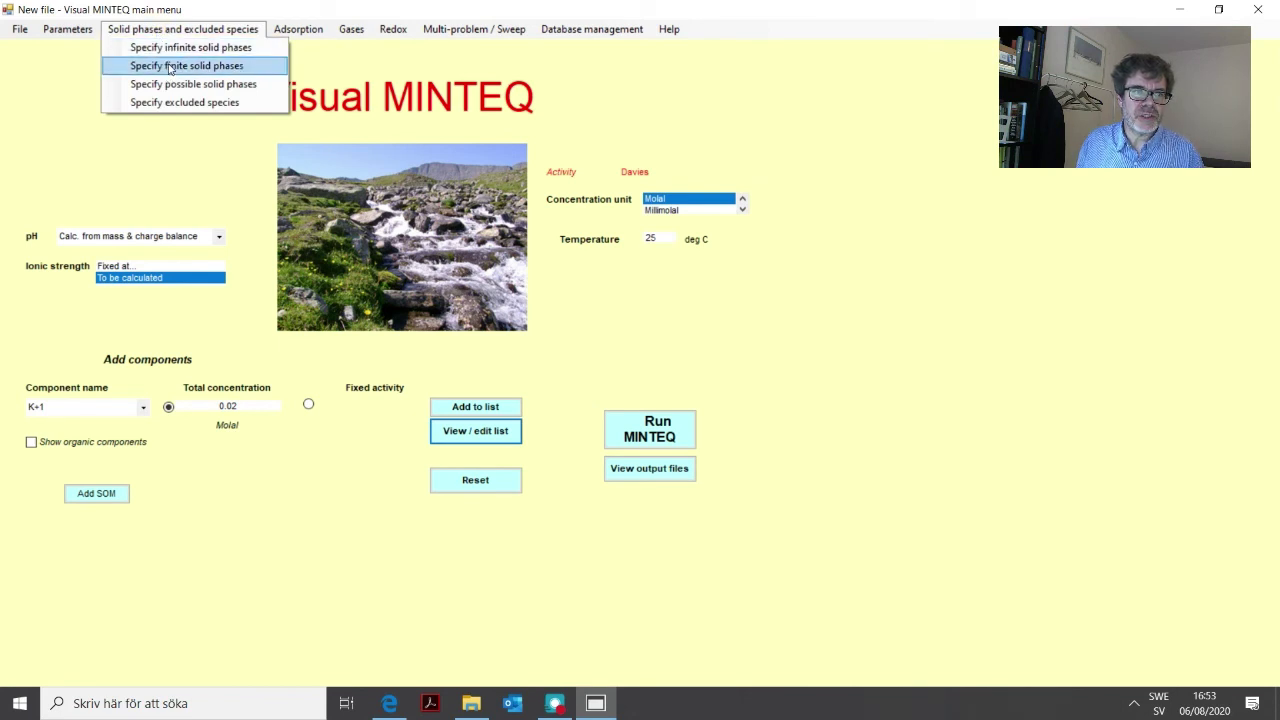
left_click(169, 67)
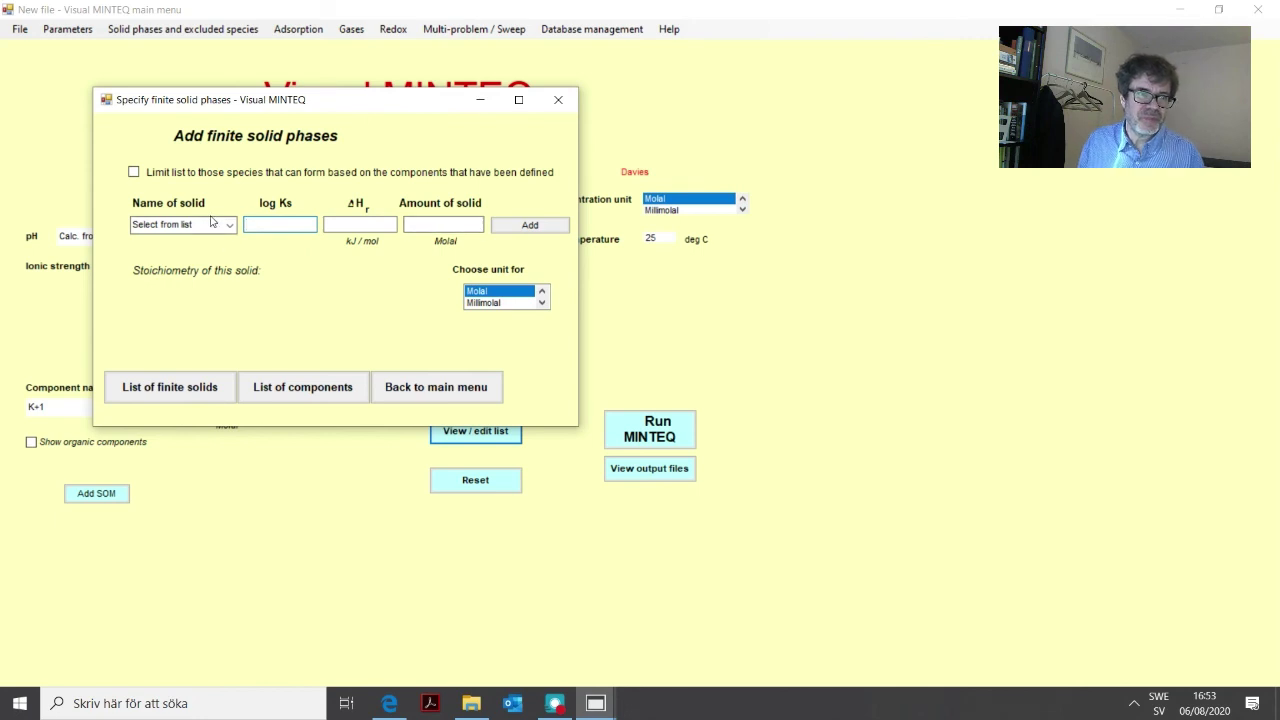
key("shift+Tab")
type("gy")
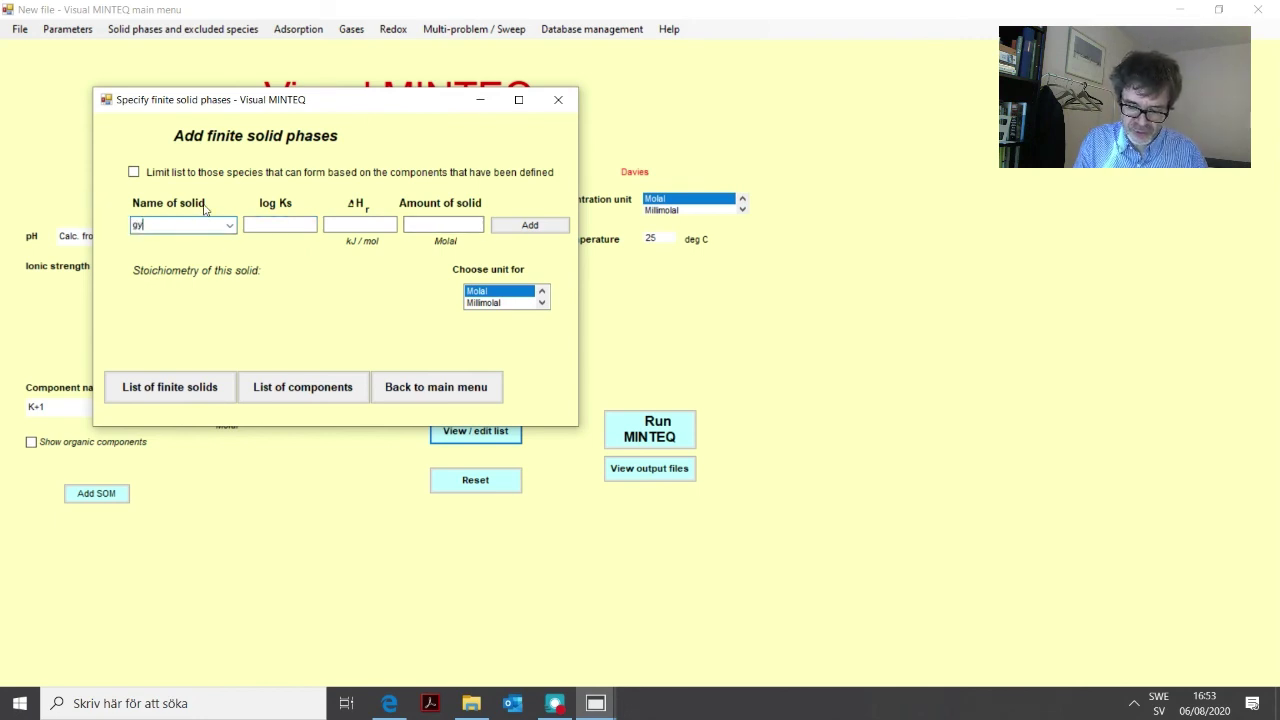
type("p")
left_click(230, 225)
left_click(197, 245)
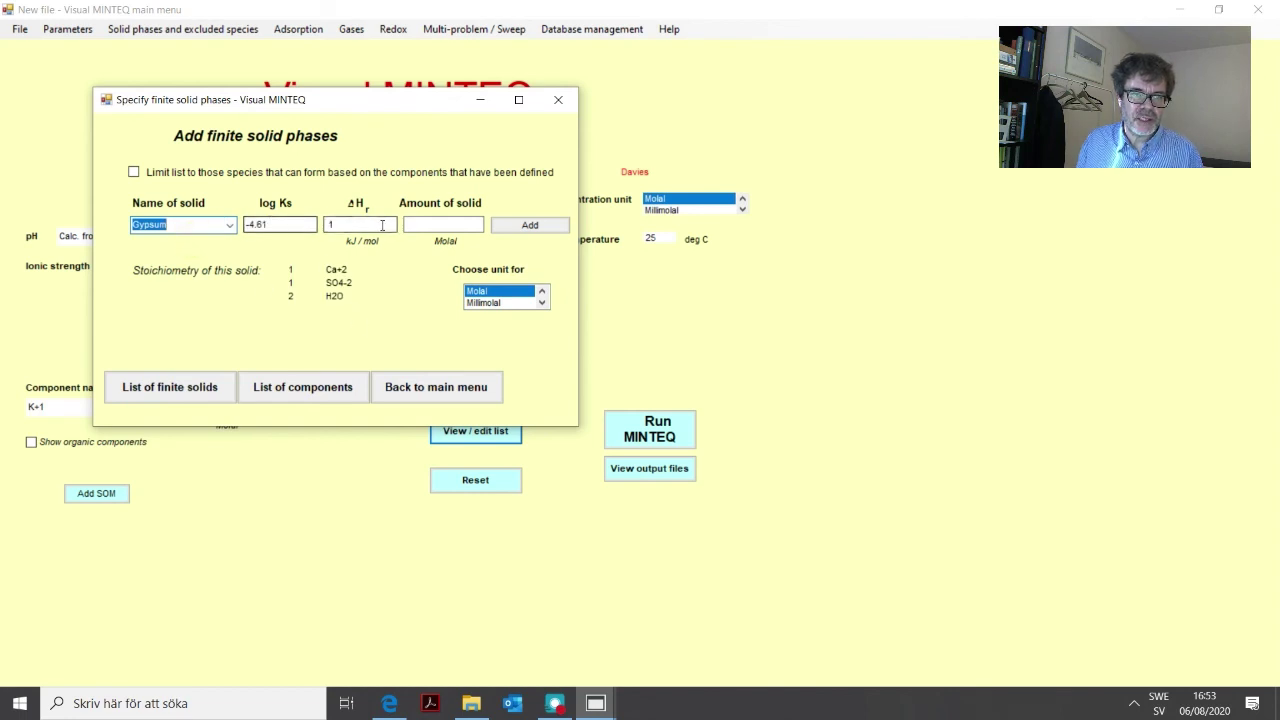
left_click(446, 227)
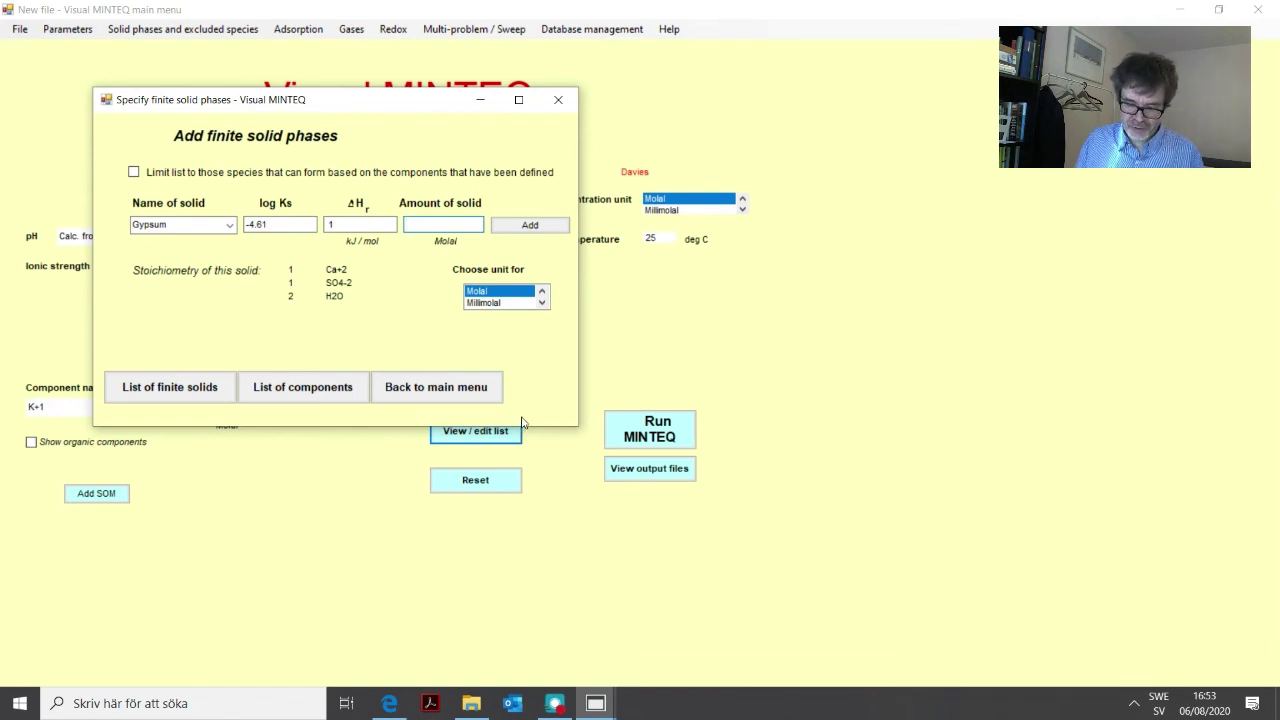
type("0.01")
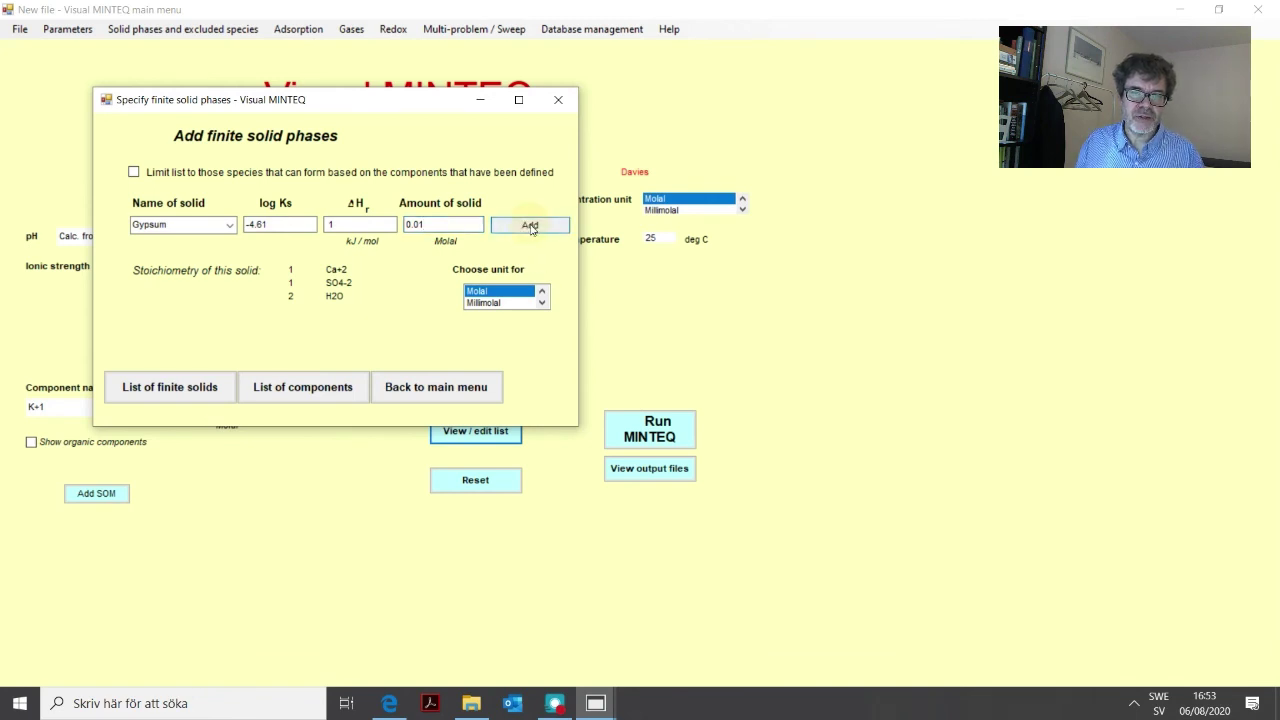
left_click(456, 392)
Step: Check the Gypsum entry in the list of finite solids and run the equilibrium calculation
left_click(466, 436)
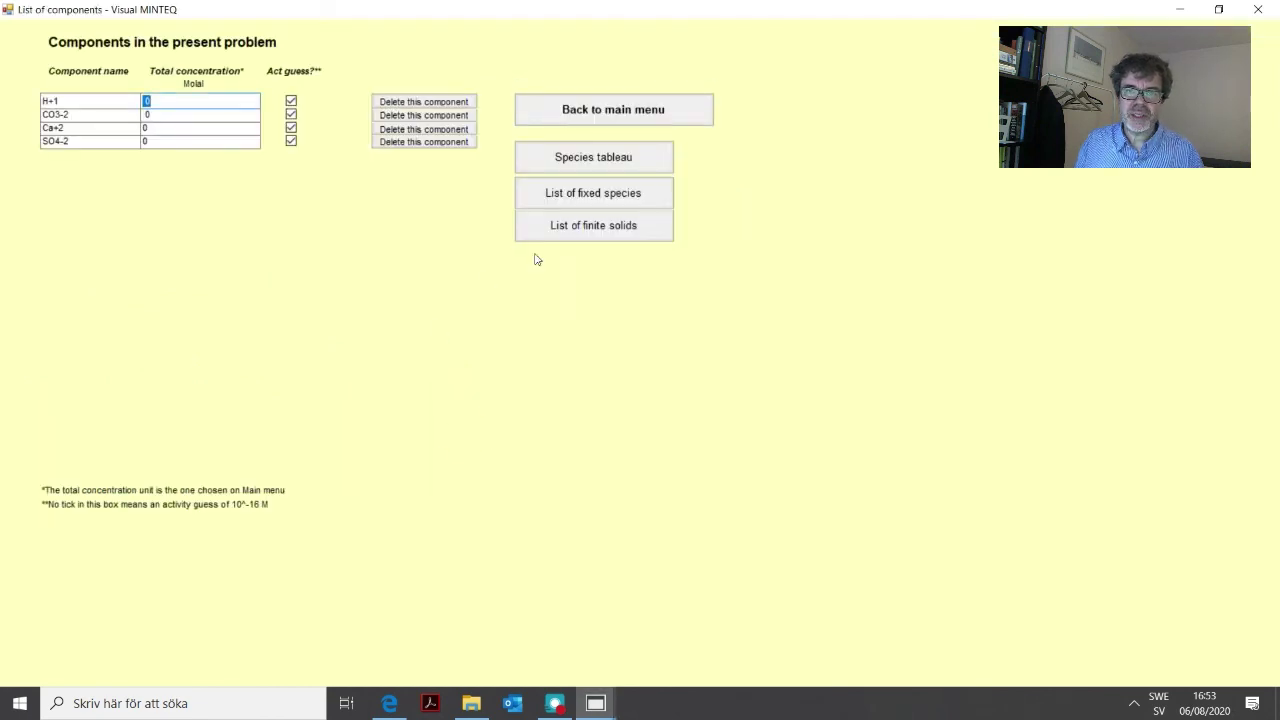
left_click(597, 226)
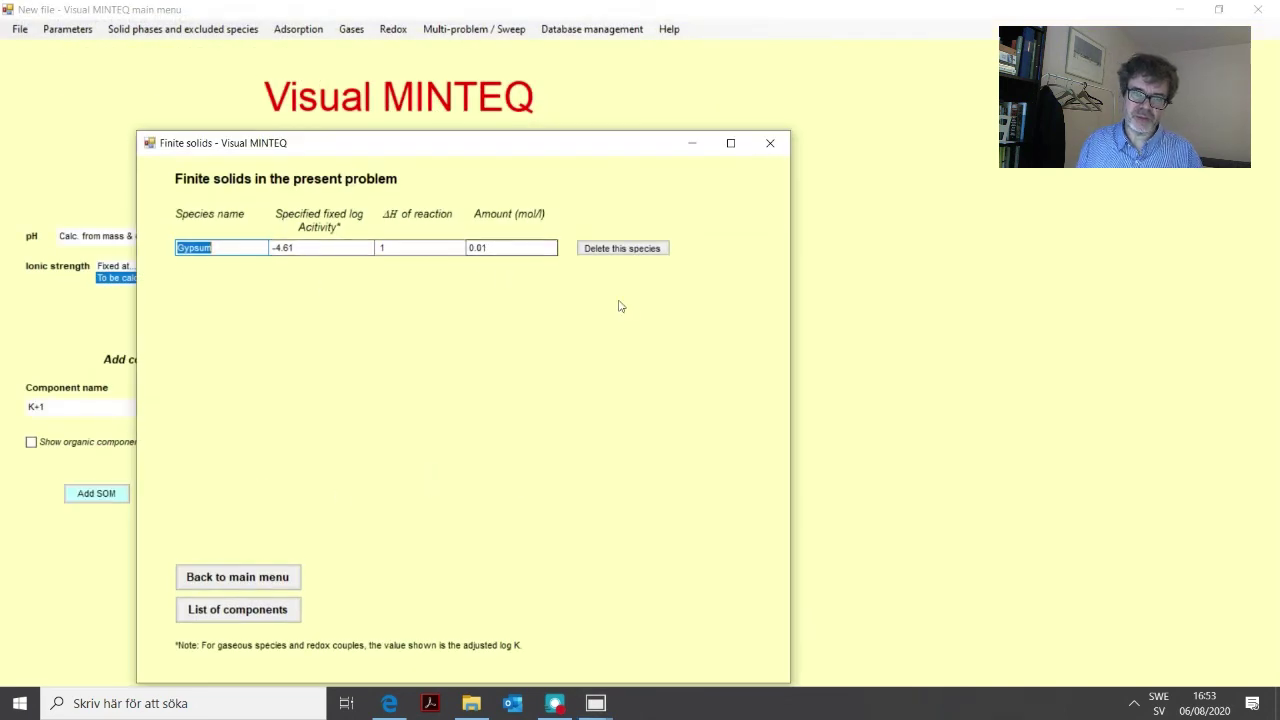
left_click(277, 577)
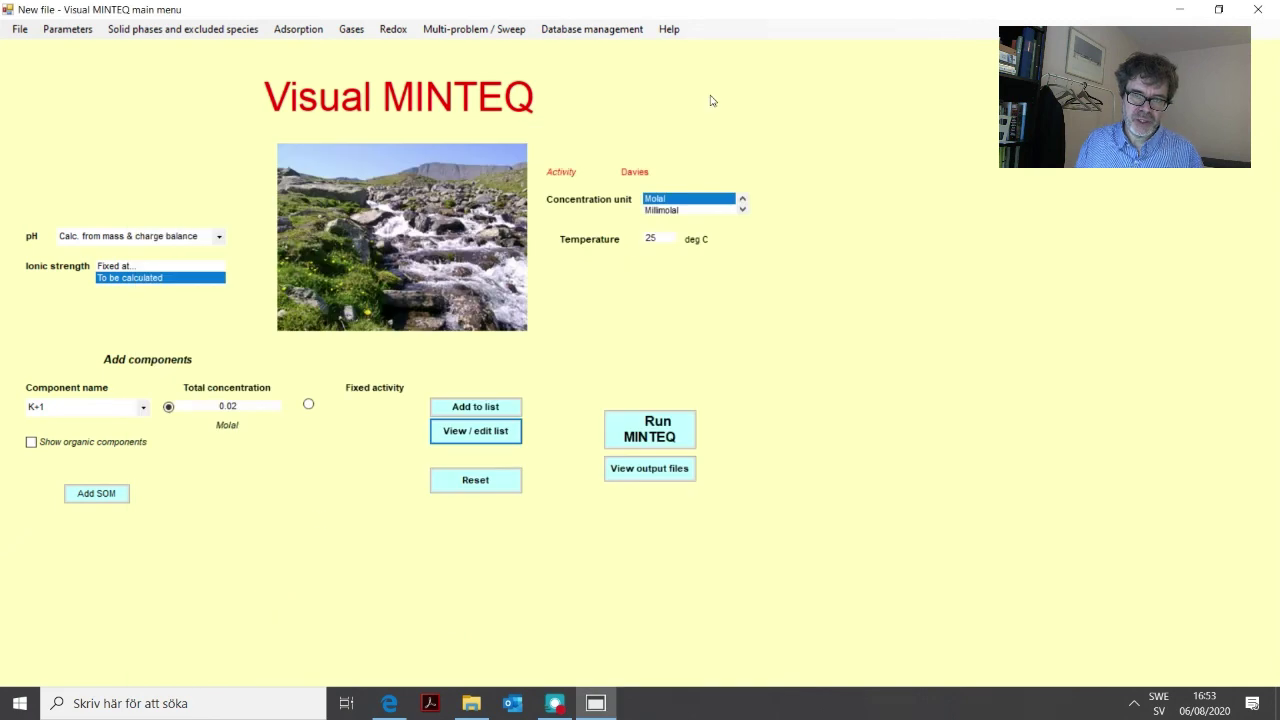
left_click(656, 428)
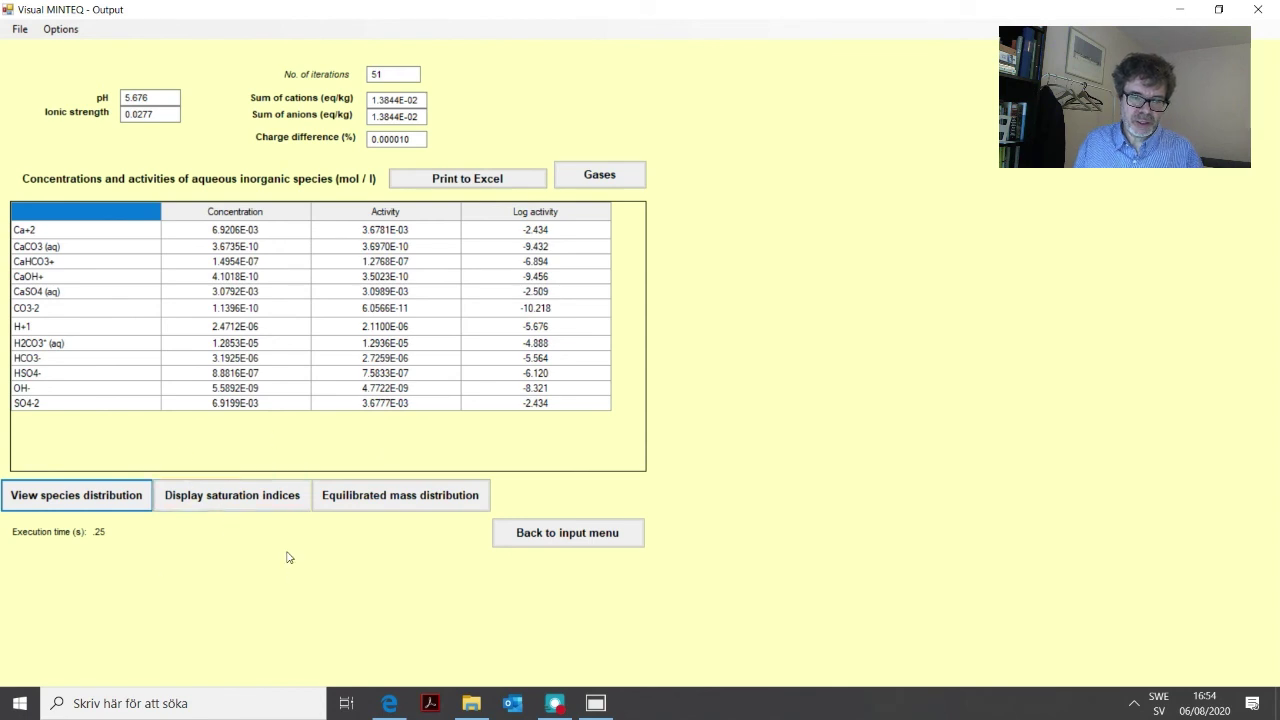
Step: Review the equilibrated mass distribution and the mineral saturation indices, and return to the input menu
left_click(388, 500)
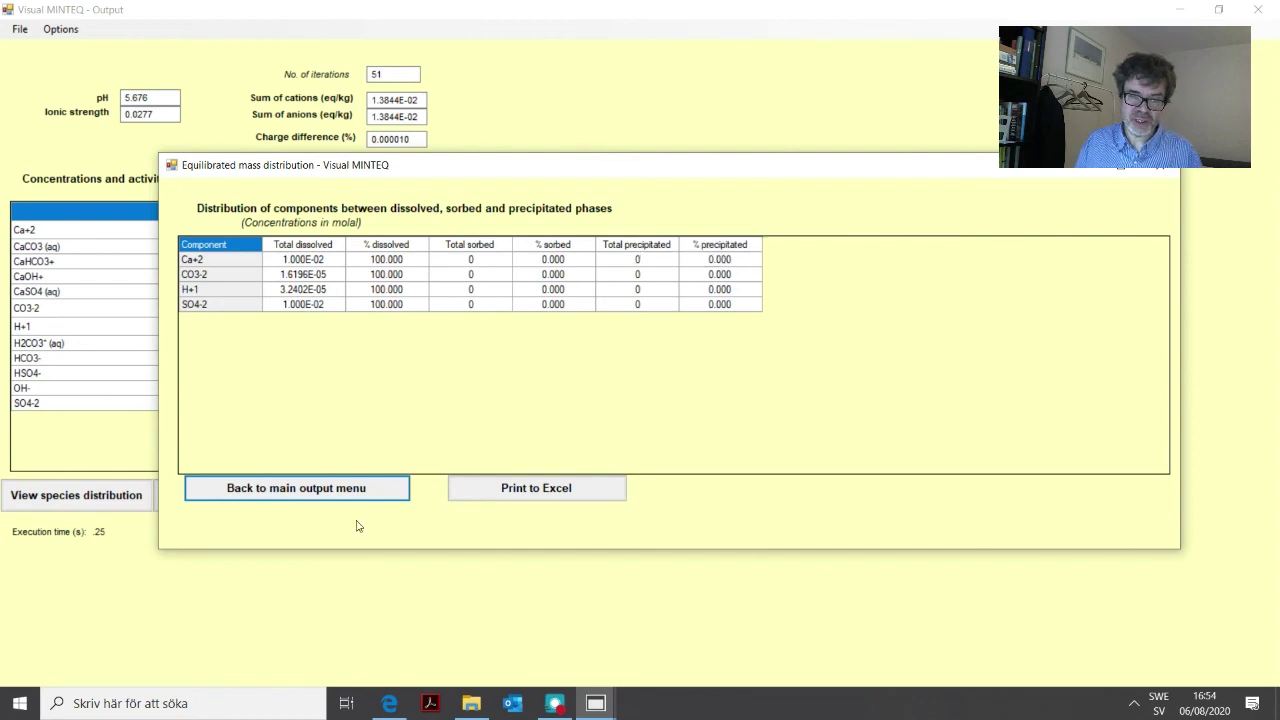
left_click(333, 490)
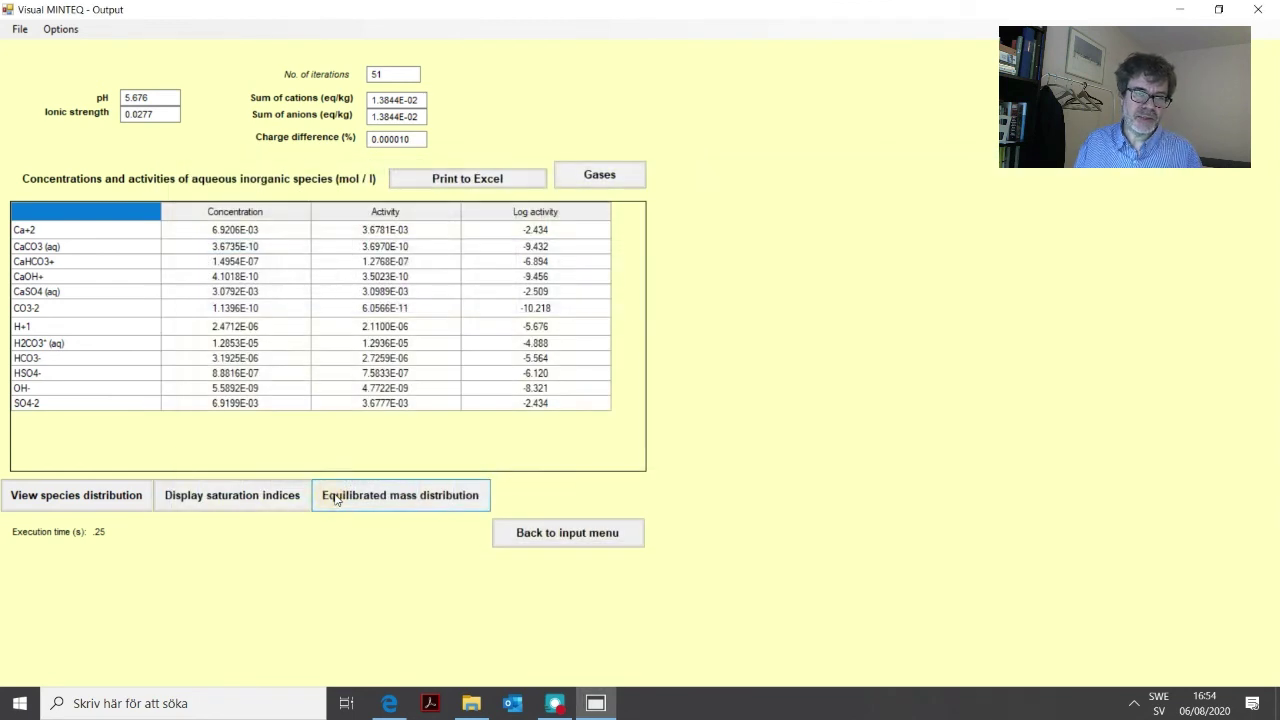
left_click(247, 494)
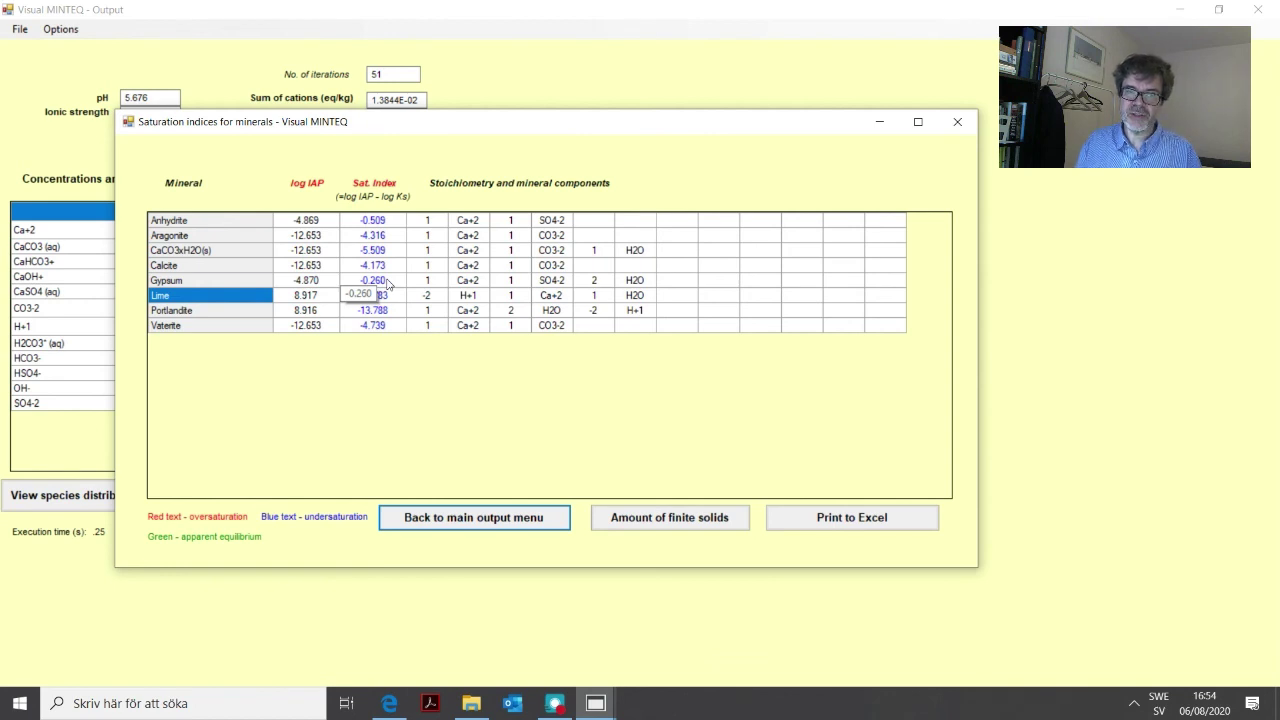
left_click(521, 518)
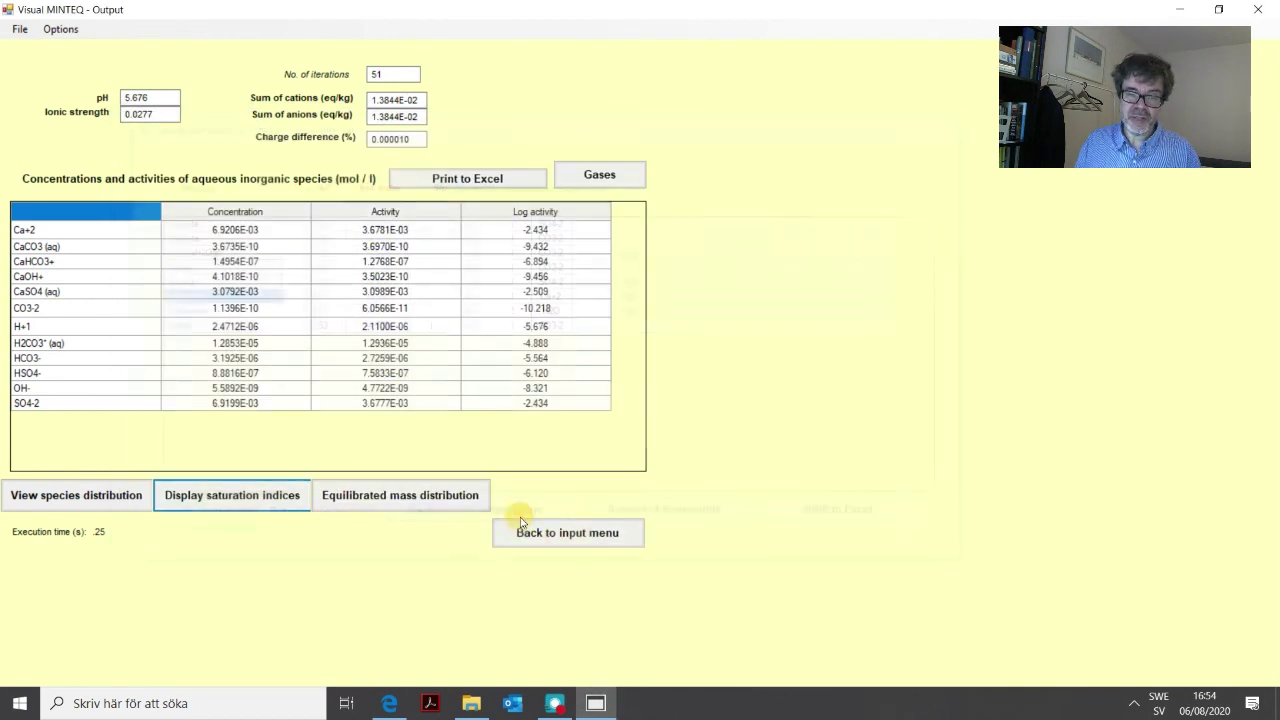
left_click(572, 534)
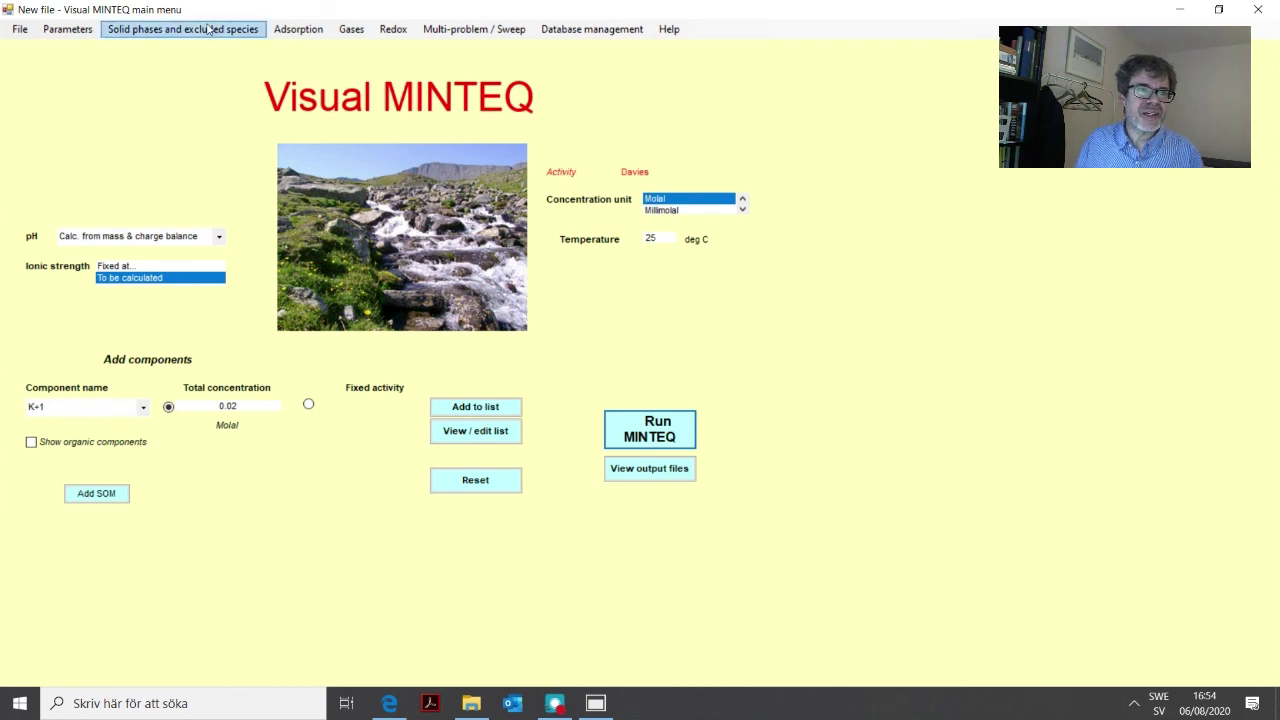
Step: Set the amount of the finite solid Gypsum to 0.03 mol/l and run the equilibrium calculation
left_click(473, 437)
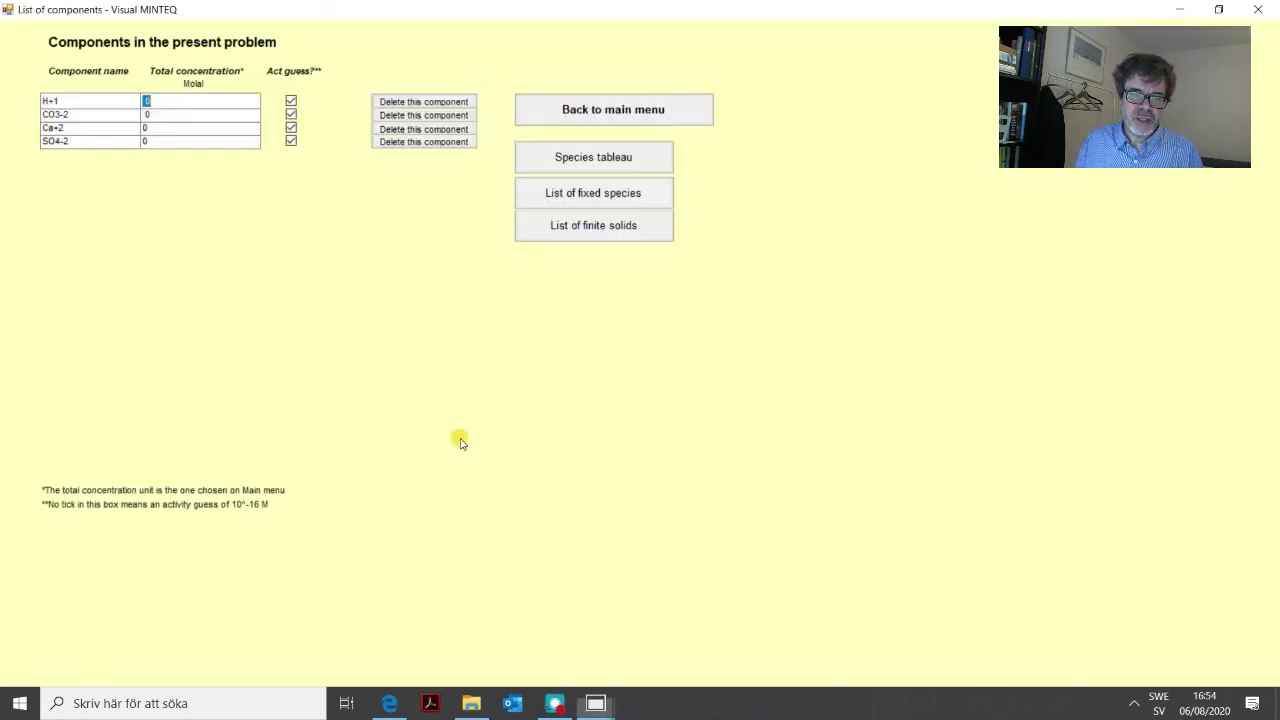
left_click(585, 227)
left_click(397, 161)
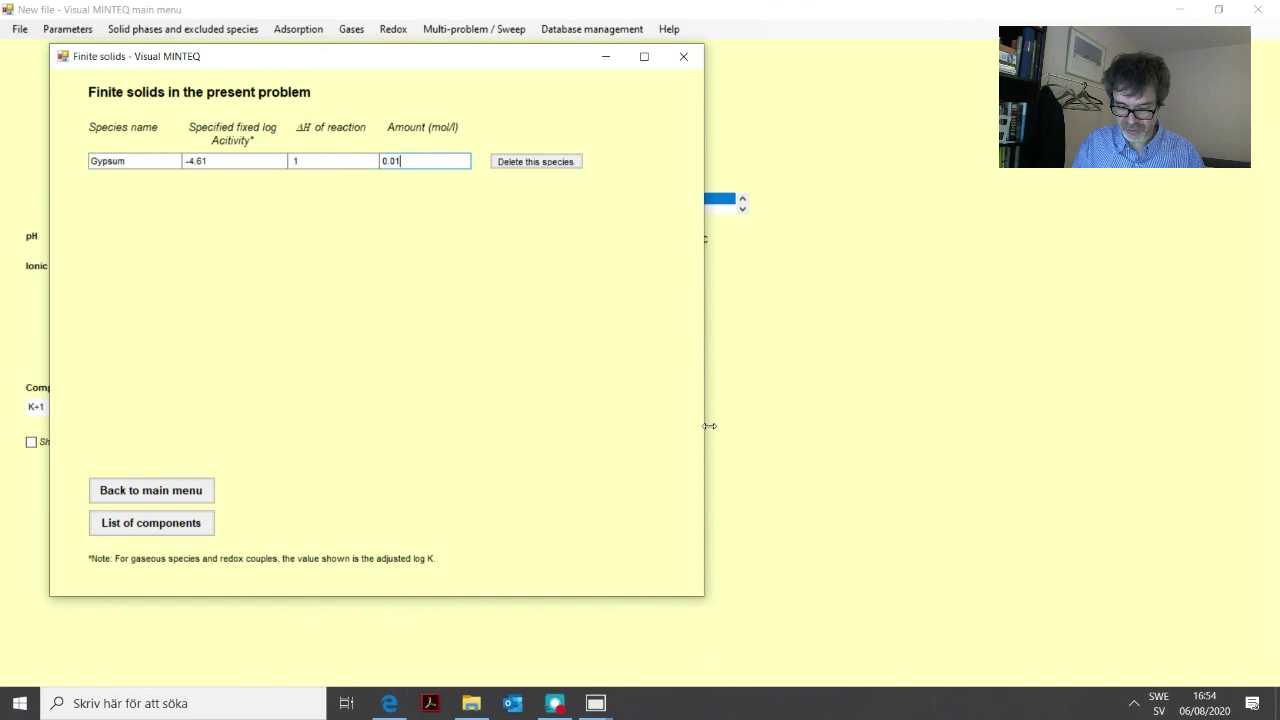
key("BackSpace")
type("3")
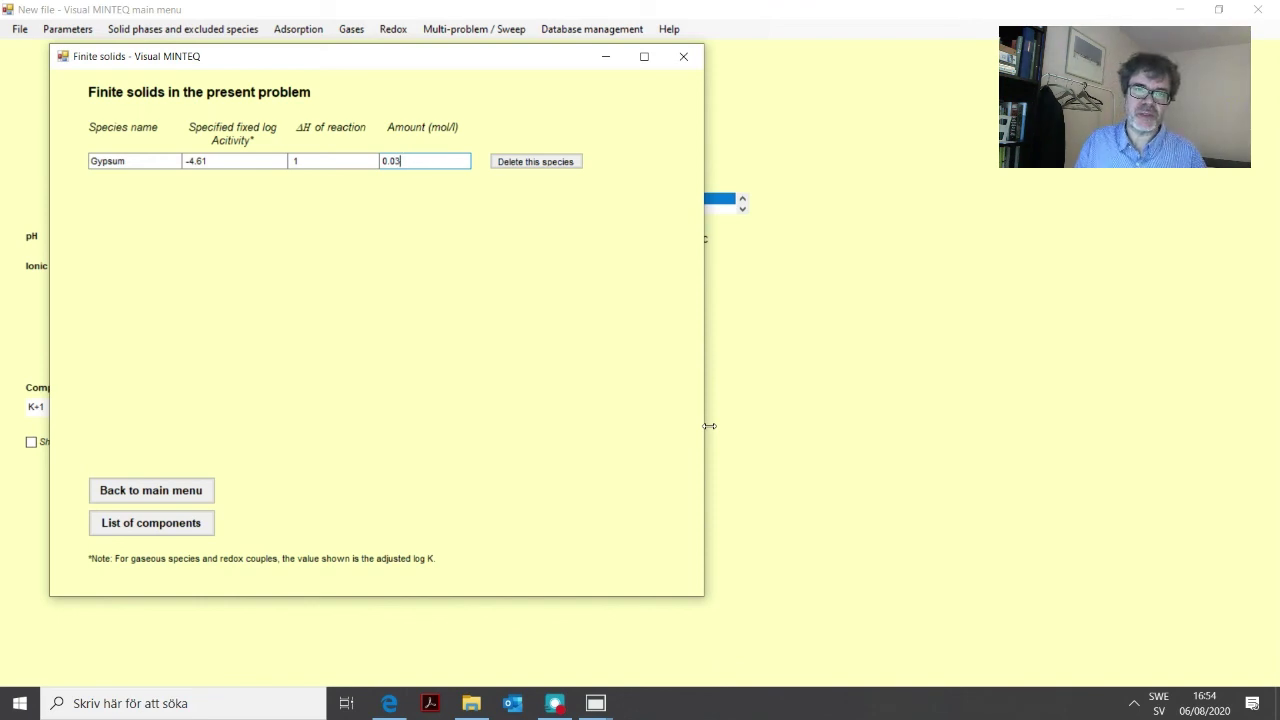
left_click(160, 492)
left_click(633, 436)
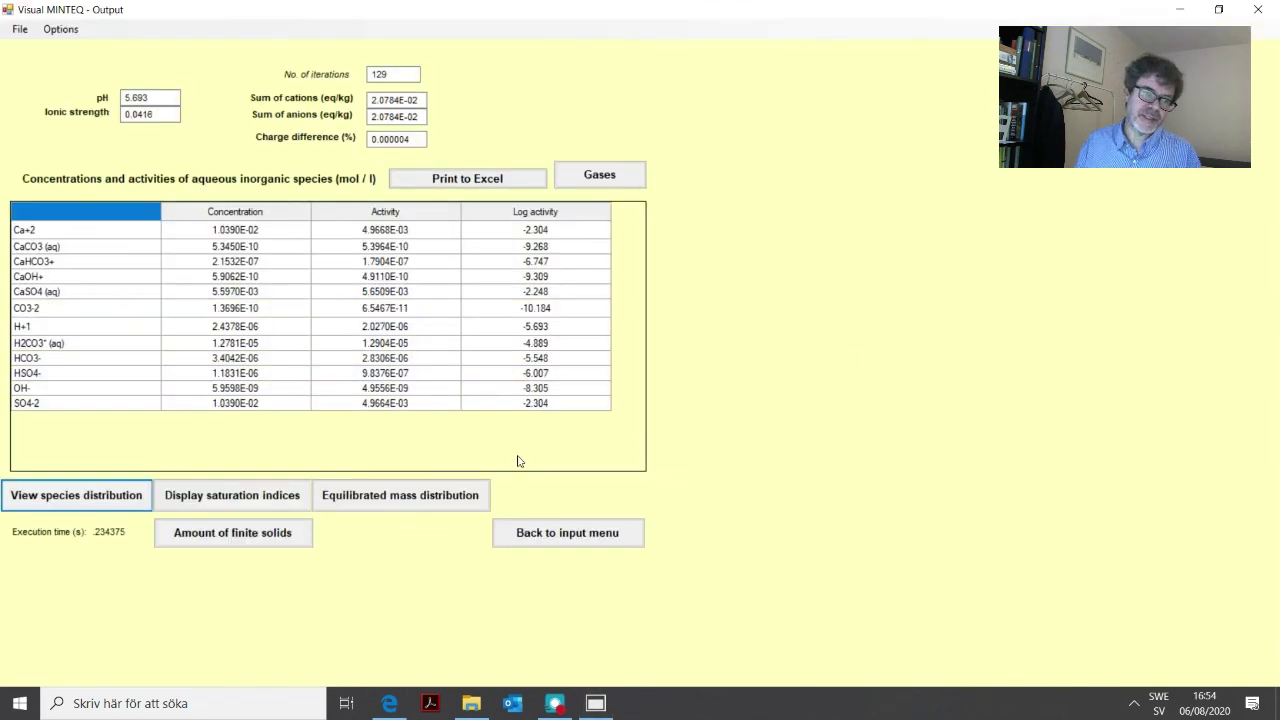
Step: Review the equilibrium amount of finite solids and the equilibrated mass distribution, and return to the input menu
left_click(245, 536)
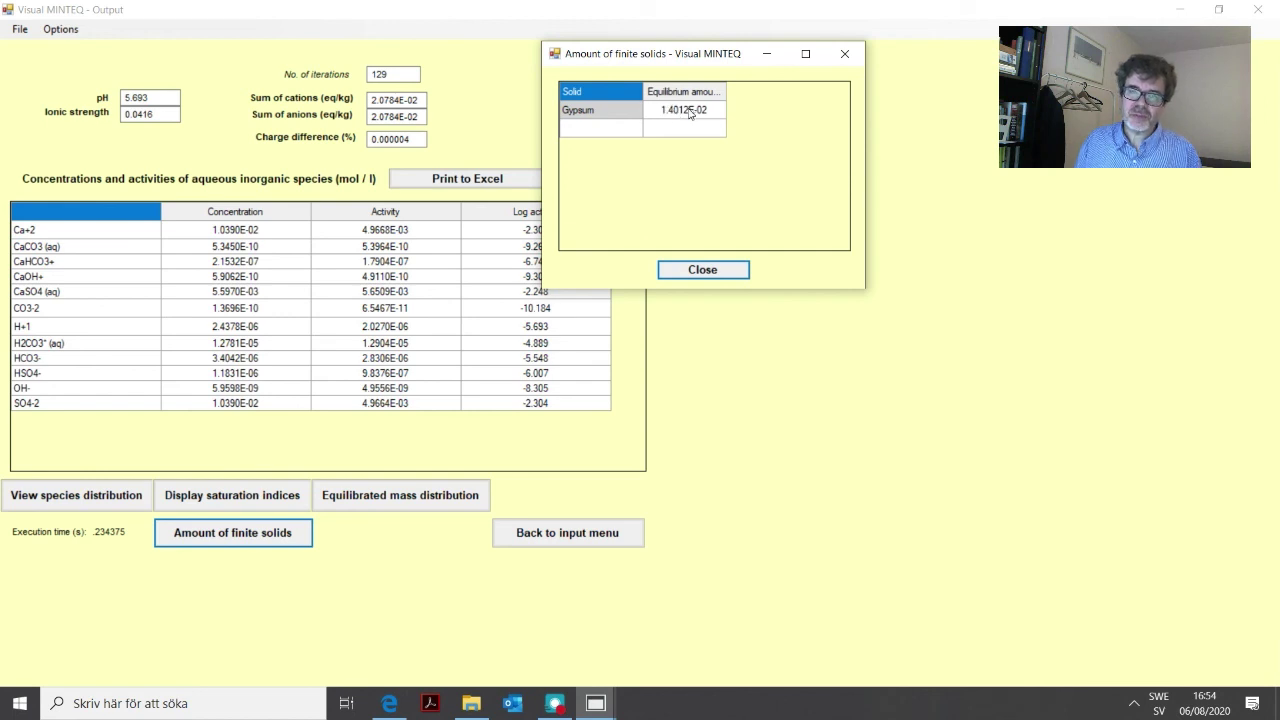
left_click(702, 270)
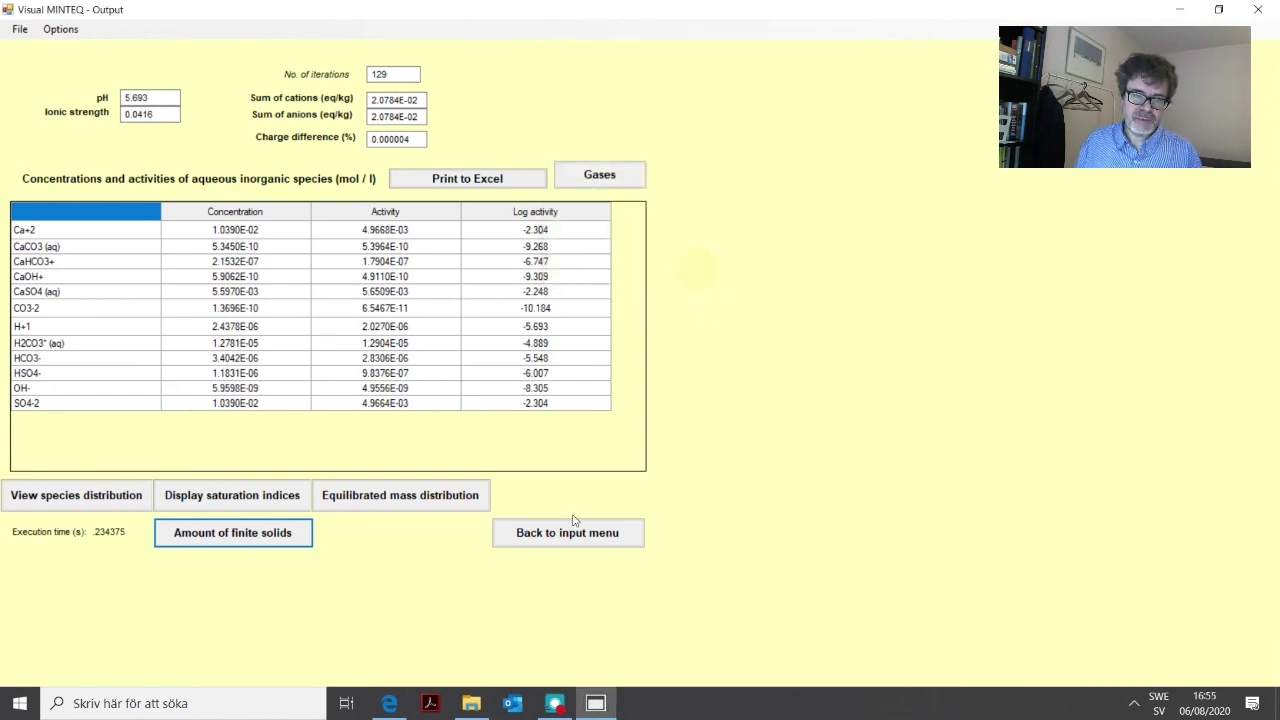
left_click(385, 498)
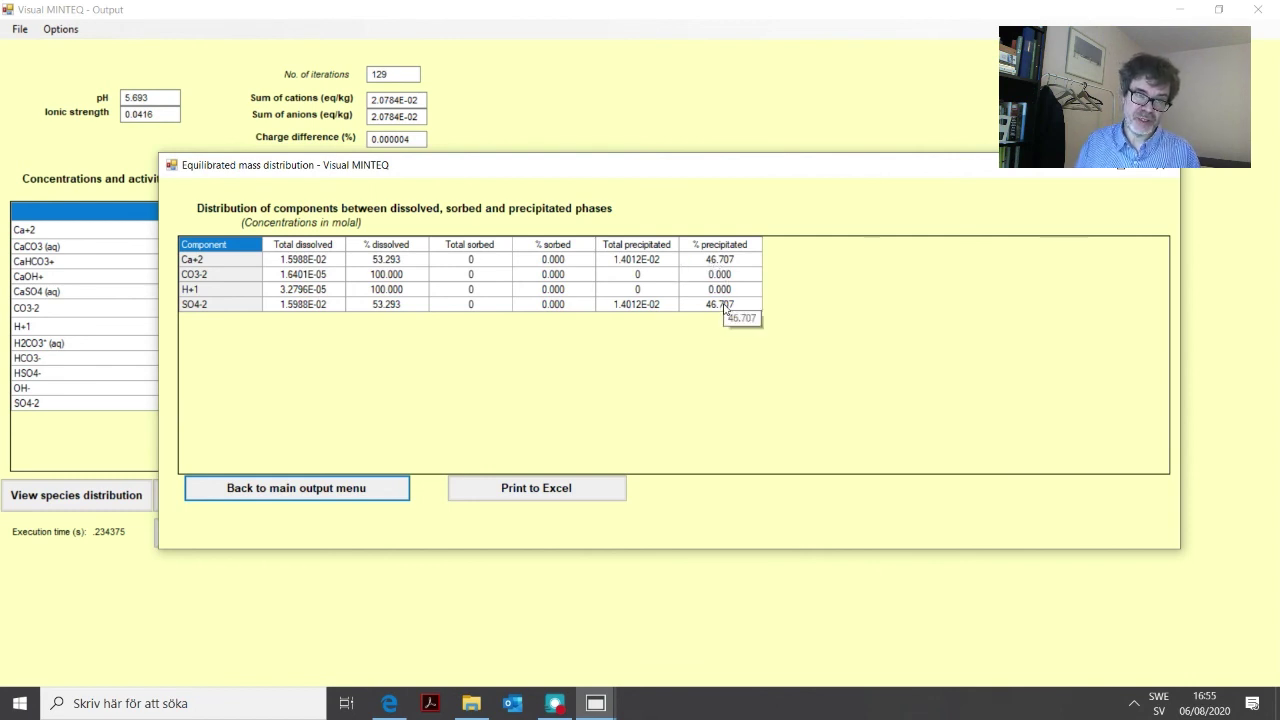
left_click(355, 487)
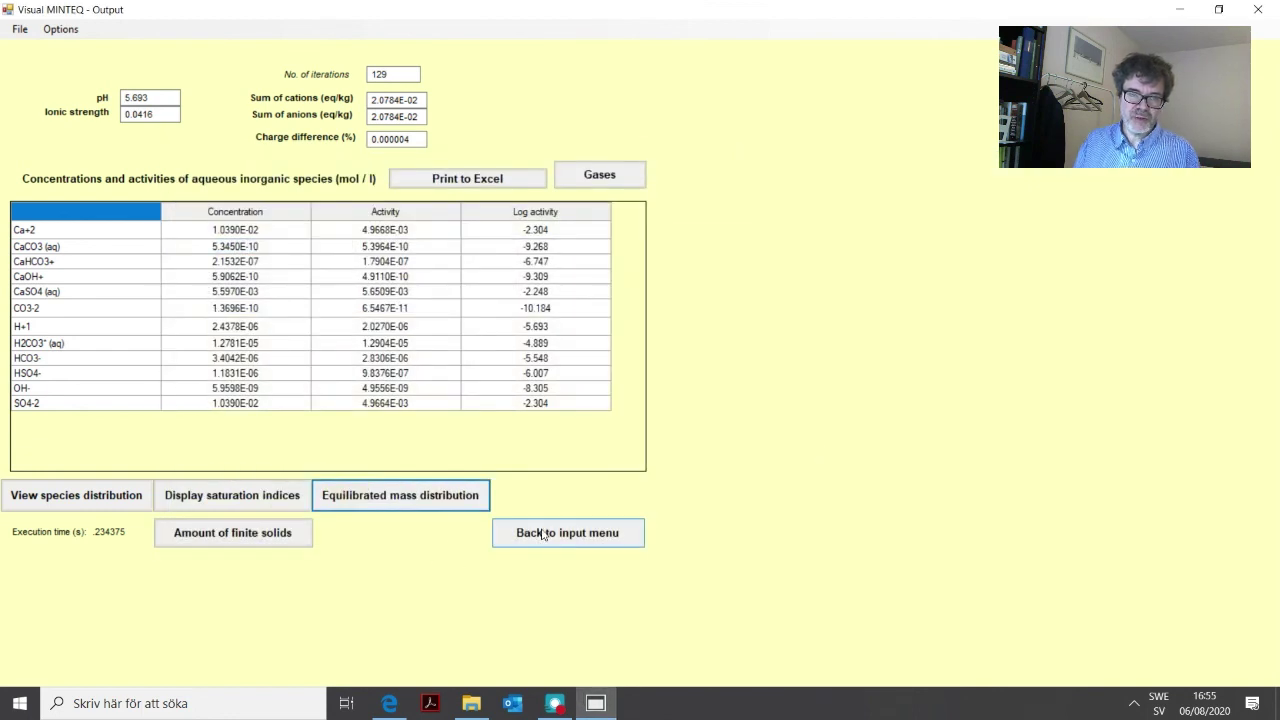
left_click(576, 535)
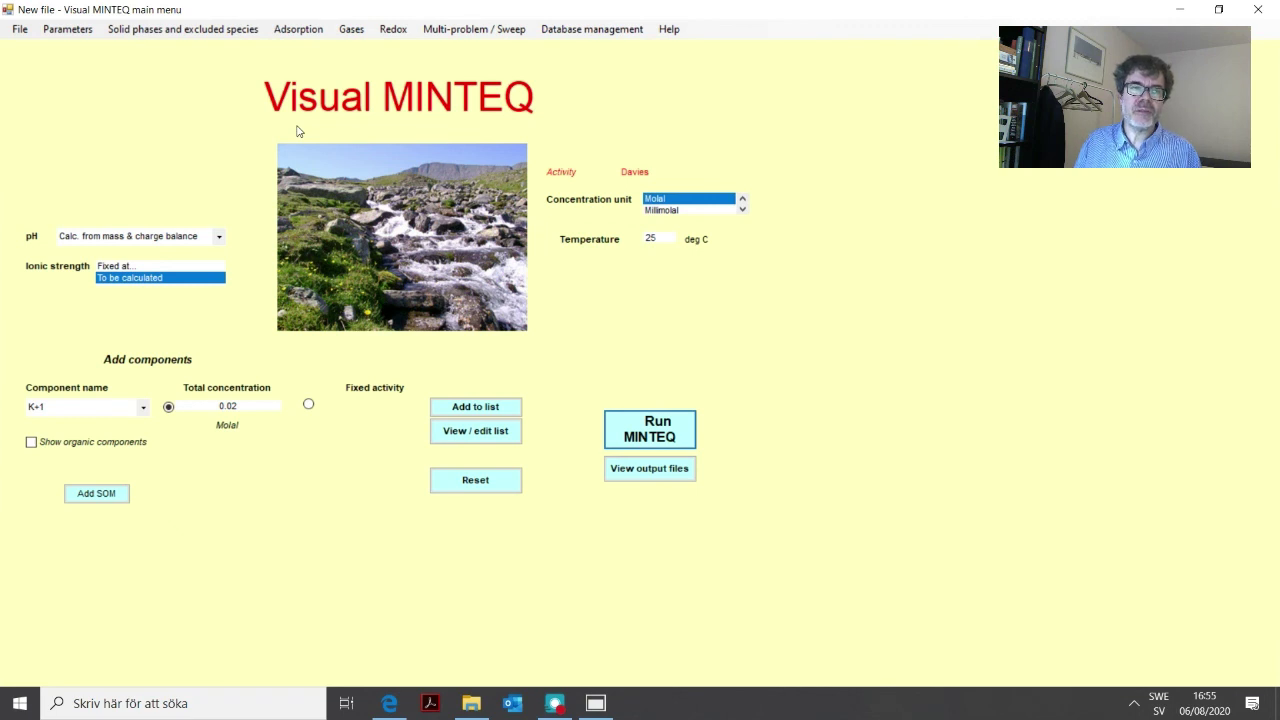
left_click(199, 31)
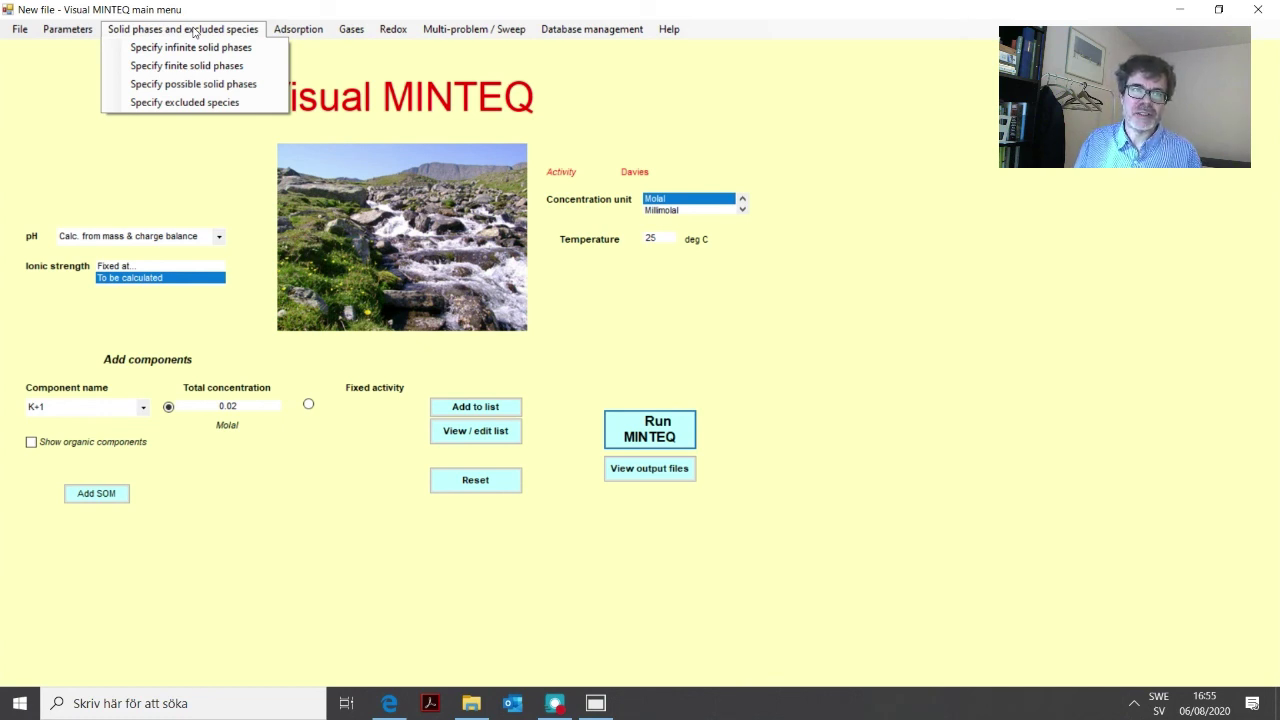
left_click(380, 362)
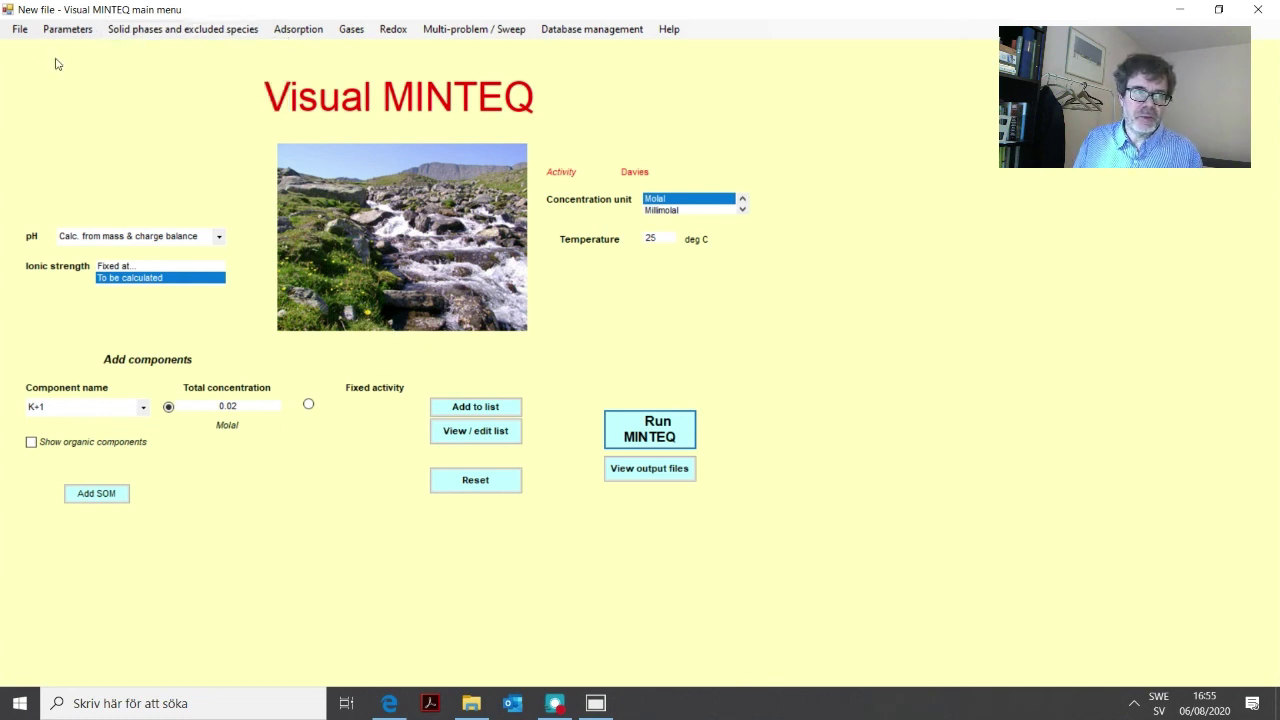
left_click(555, 703)
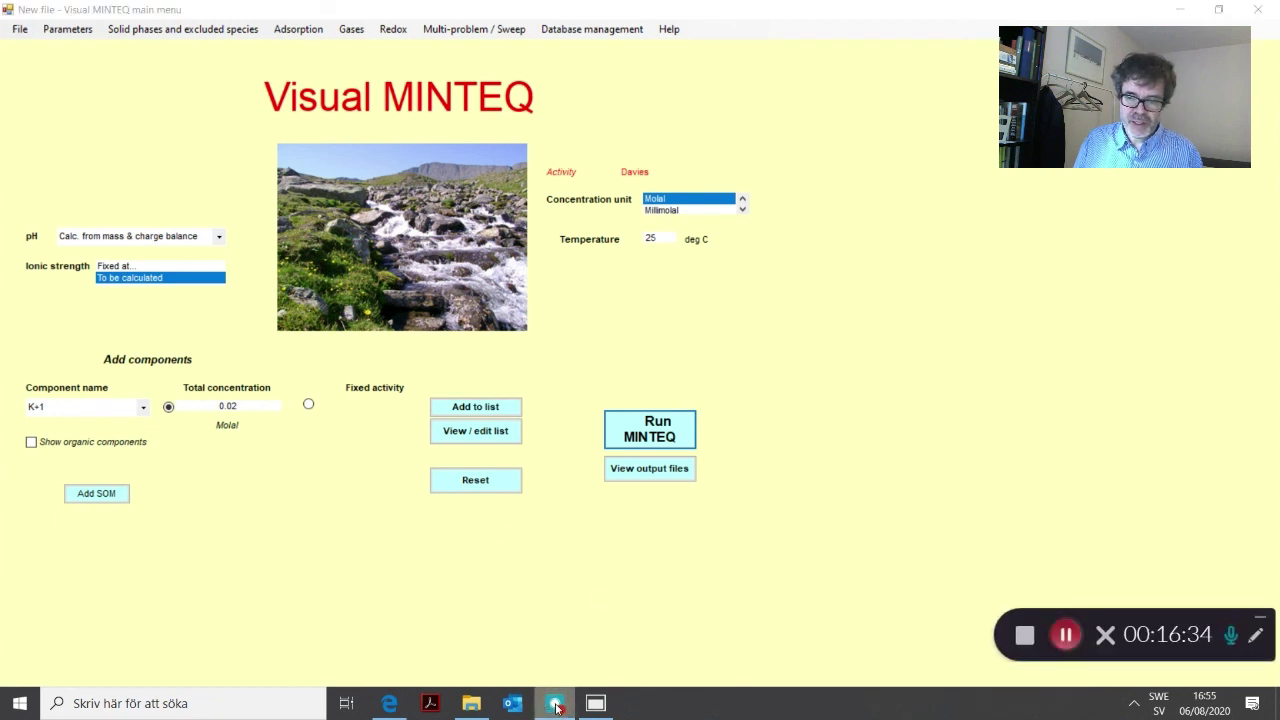